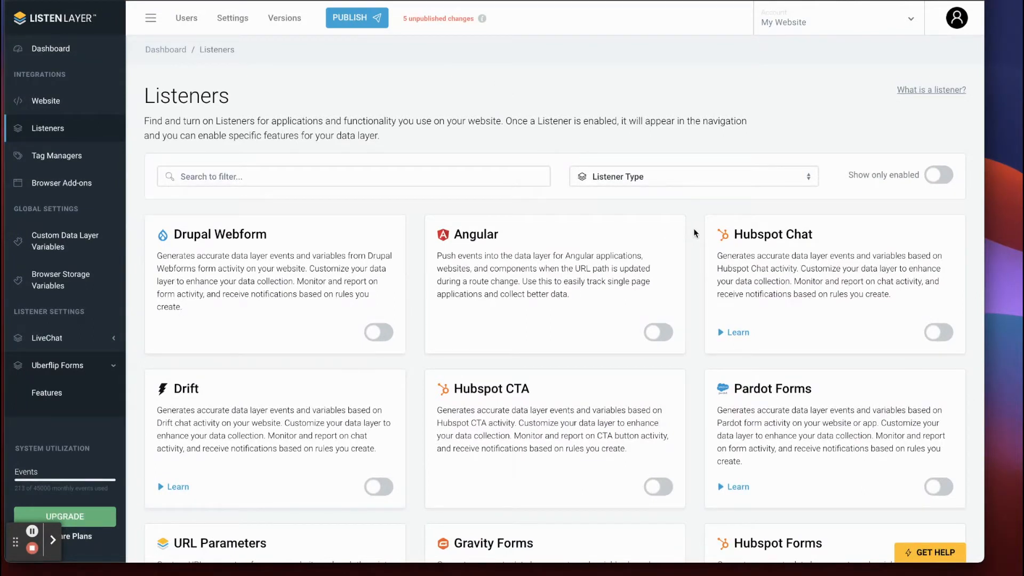
- Enable the Hubspot Forms listener and save the change
scroll(694, 233, "down", 5)
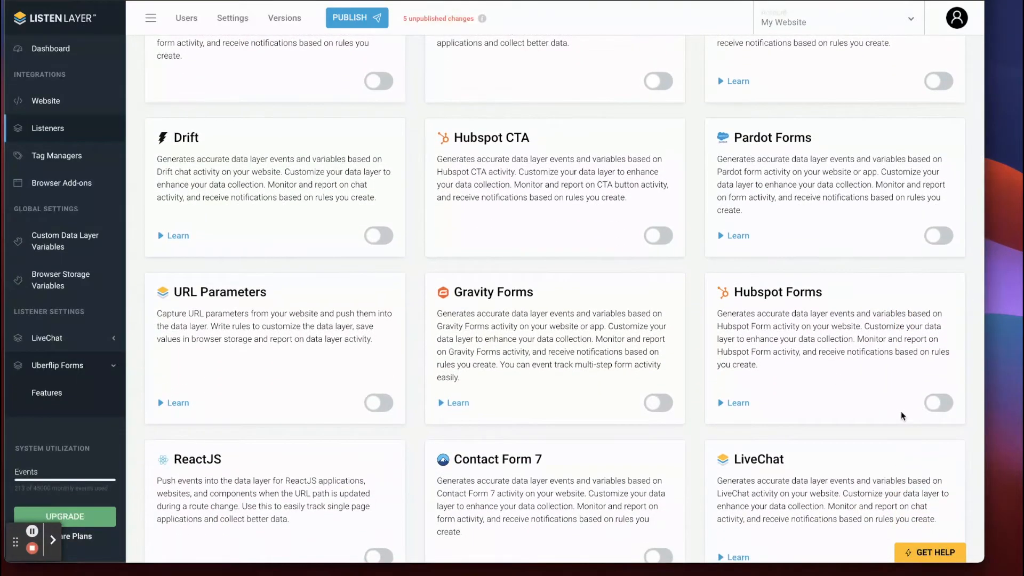
left_click(932, 403)
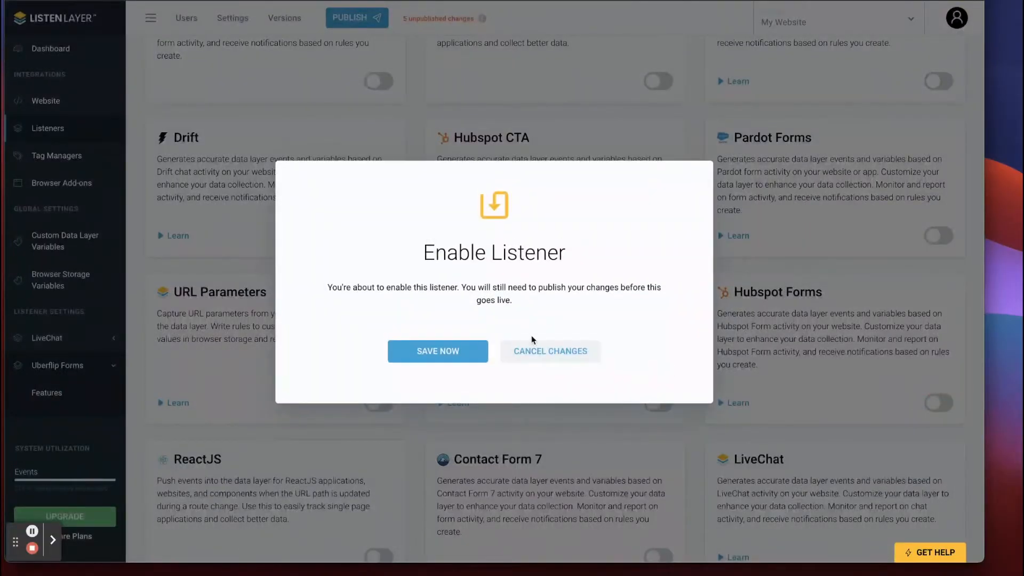
left_click(421, 355)
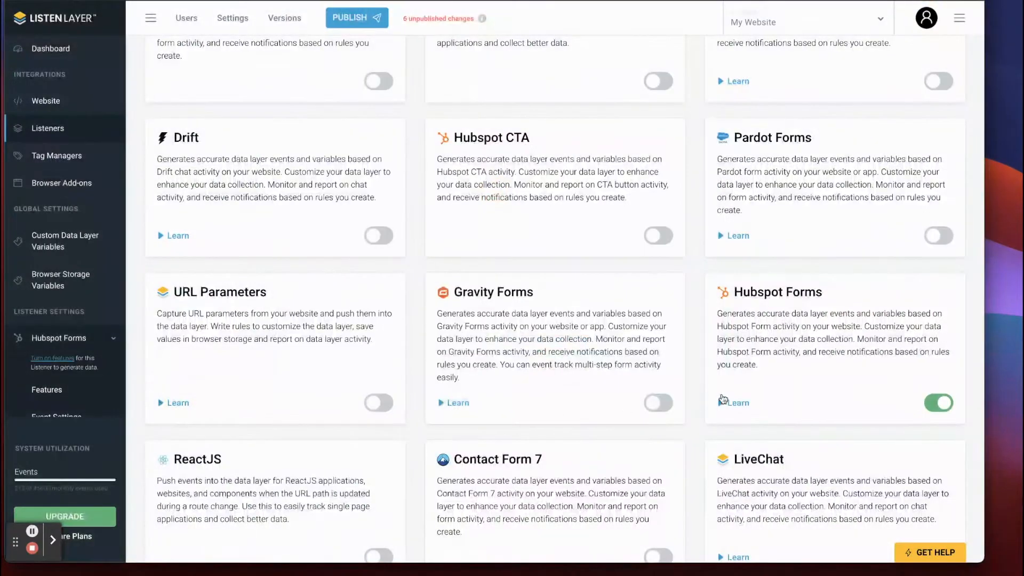
- Review the Website integration page, including its domain settings and website script installation options
scroll(669, 373, "up", 2)
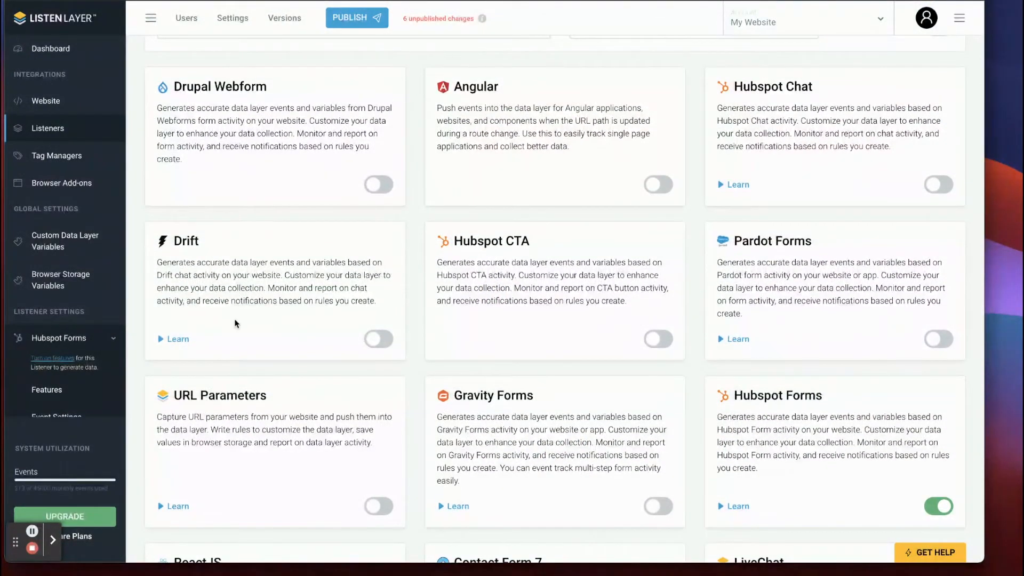
left_click(52, 106)
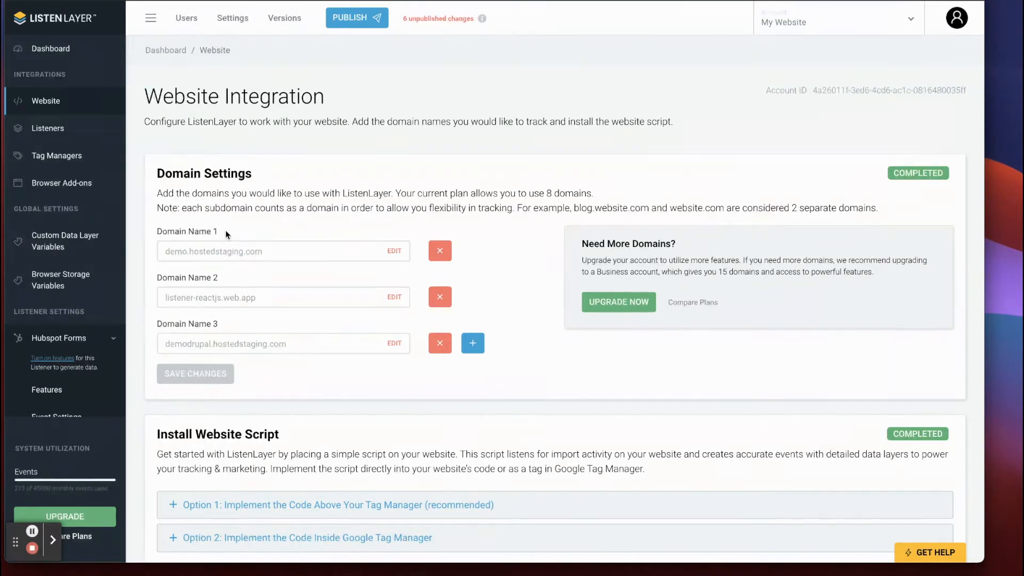
scroll(250, 304, "down", 2)
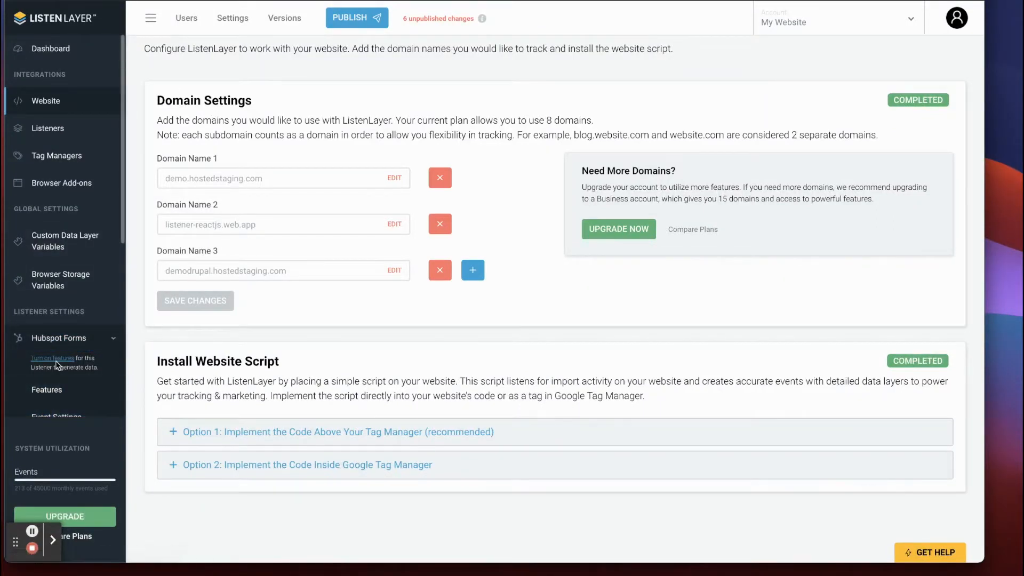
- Show the Hubspot Forms features for regular form activity and view the code preview of Form Loads
left_click(58, 387)
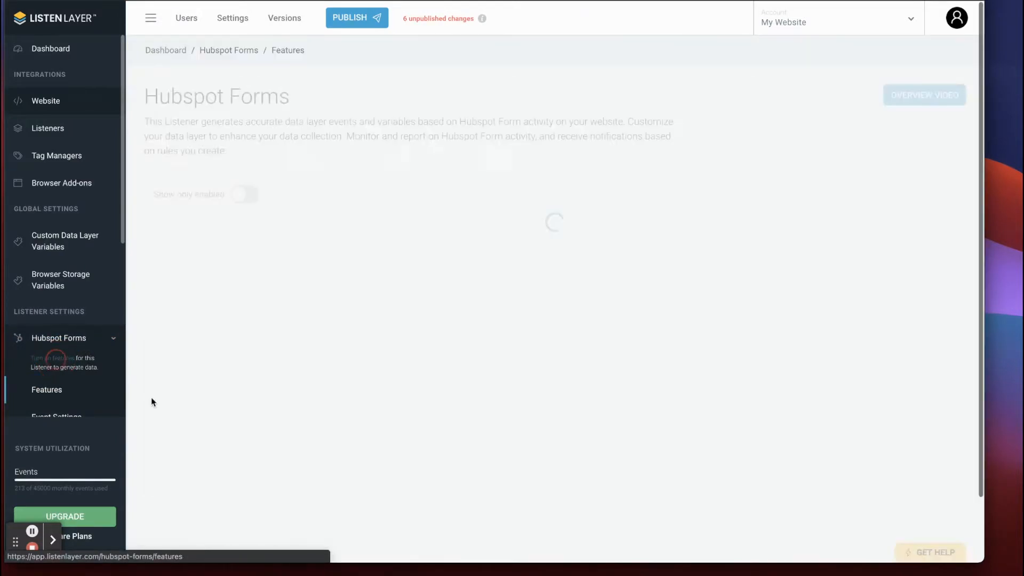
left_click(327, 238)
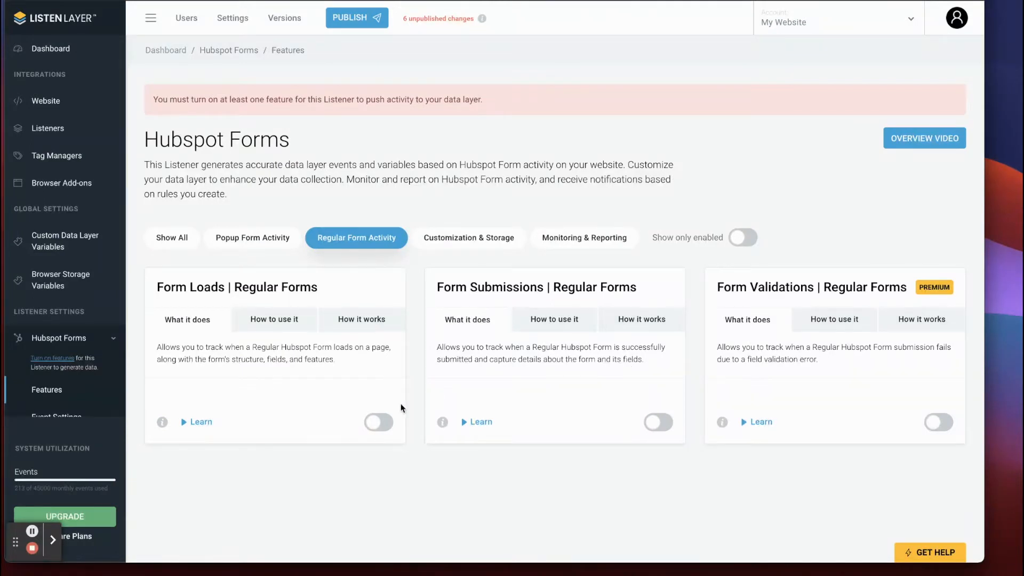
left_click(162, 422)
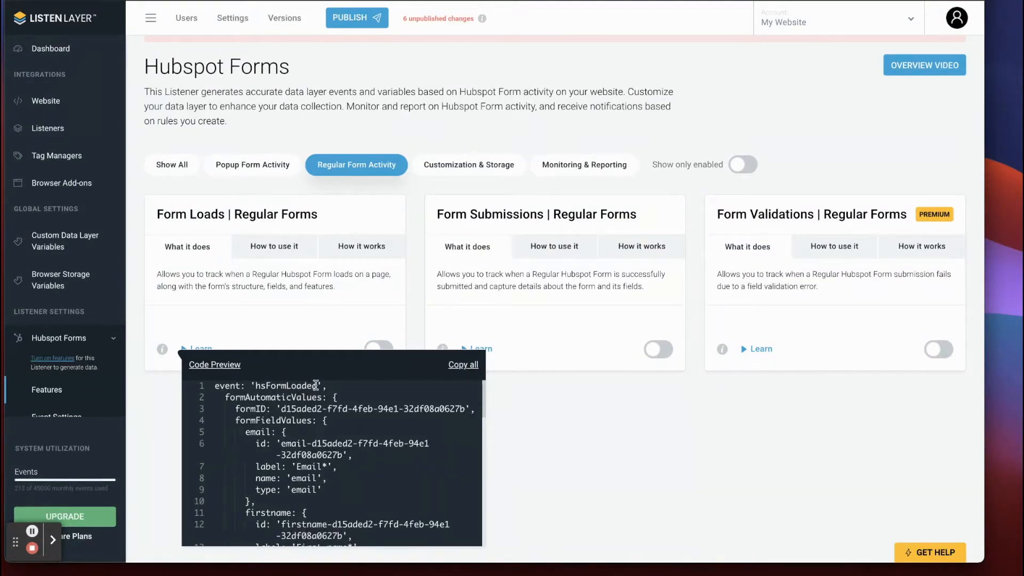
left_click(536, 346)
- Read through the code preview of the Form Submissions feature for regular forms, then close it
left_click(442, 349)
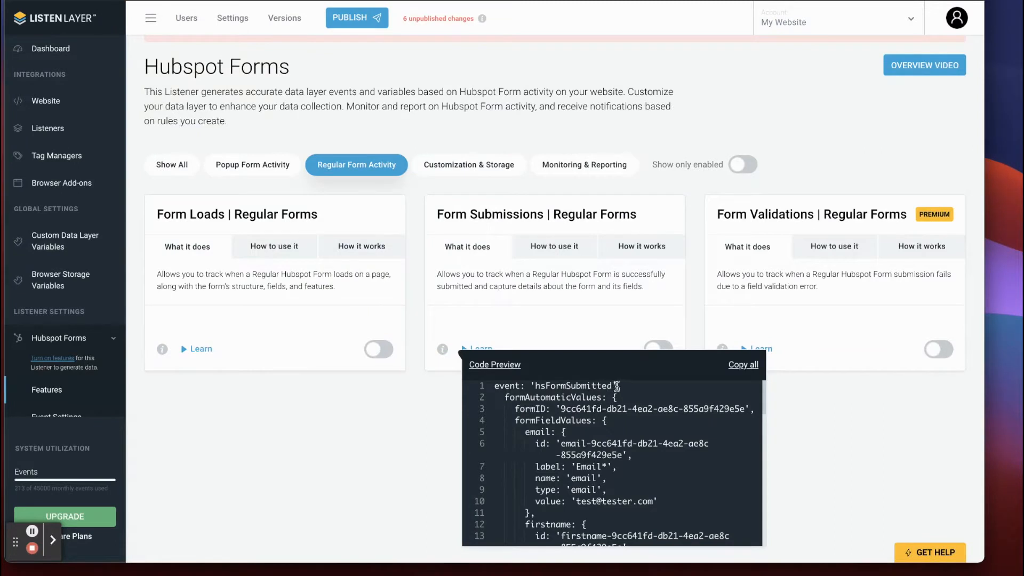
scroll(550, 419, "down", 1)
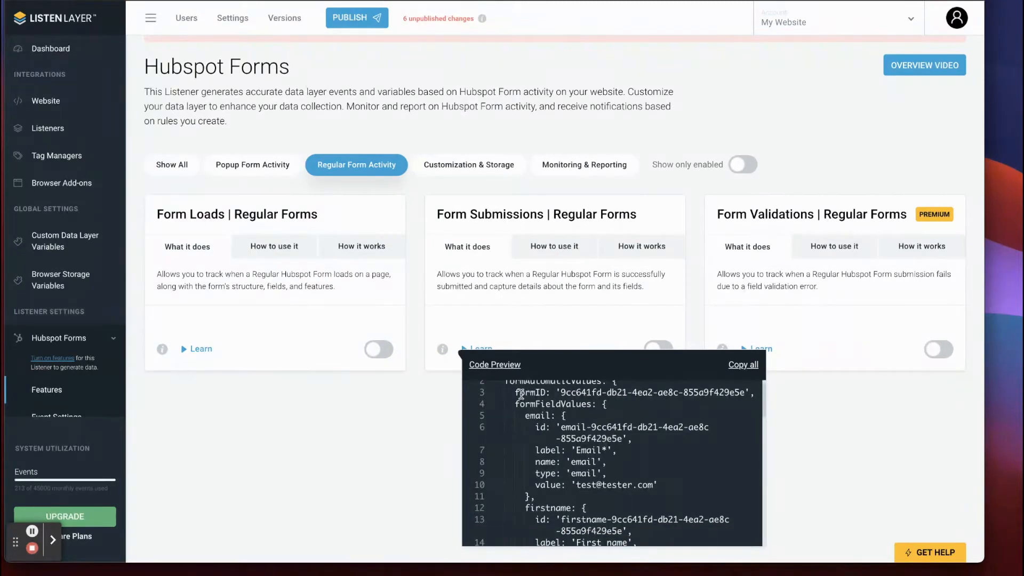
scroll(526, 429, "down", 4)
scroll(526, 430, "down", 4)
scroll(527, 428, "up", 7)
scroll(384, 423, "up", 1)
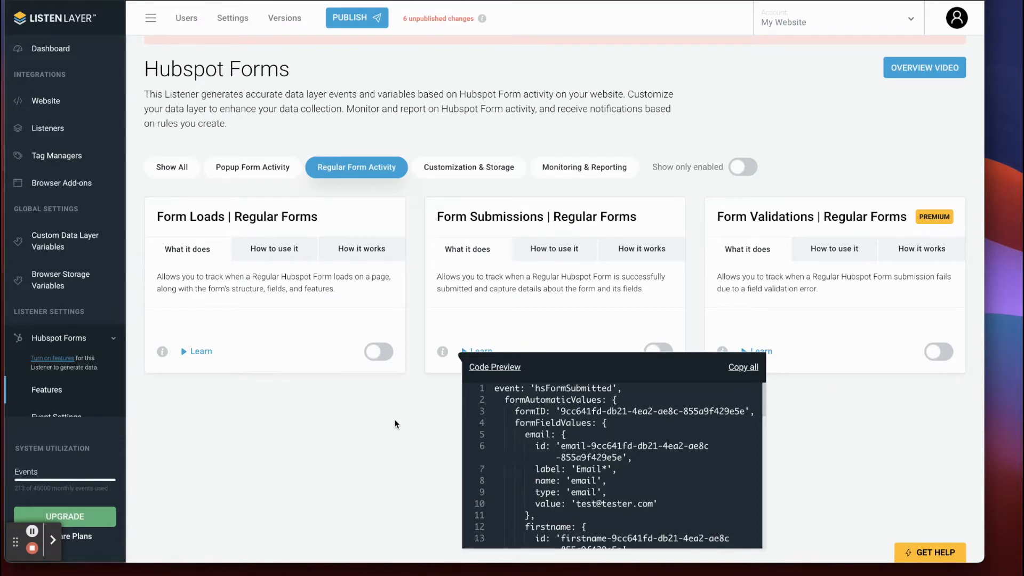
left_click(395, 425)
- Enable the Form Submissions and Form Loads features for regular Hubspot forms, saving each change
left_click(658, 351)
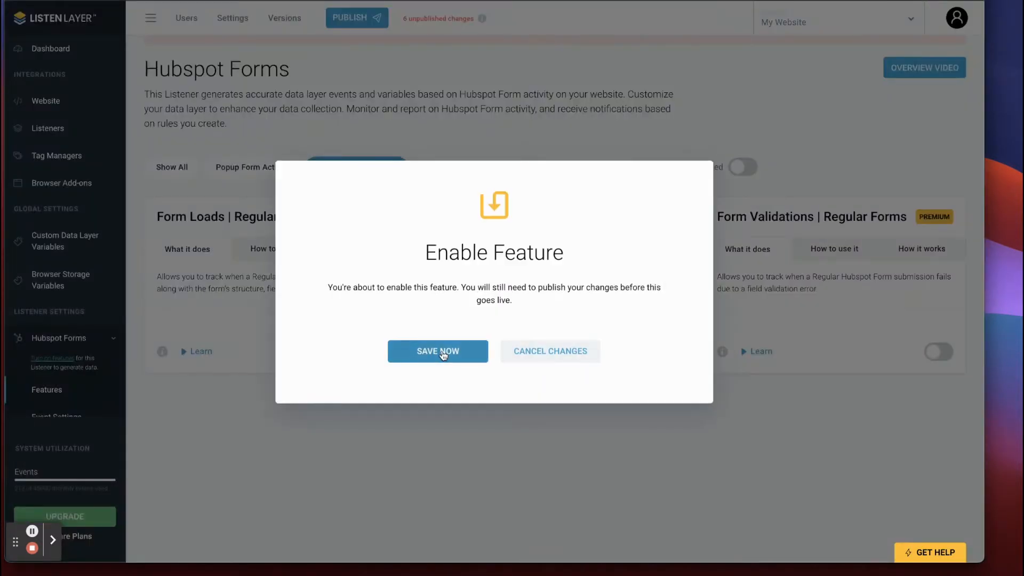
left_click(441, 350)
left_click(369, 309)
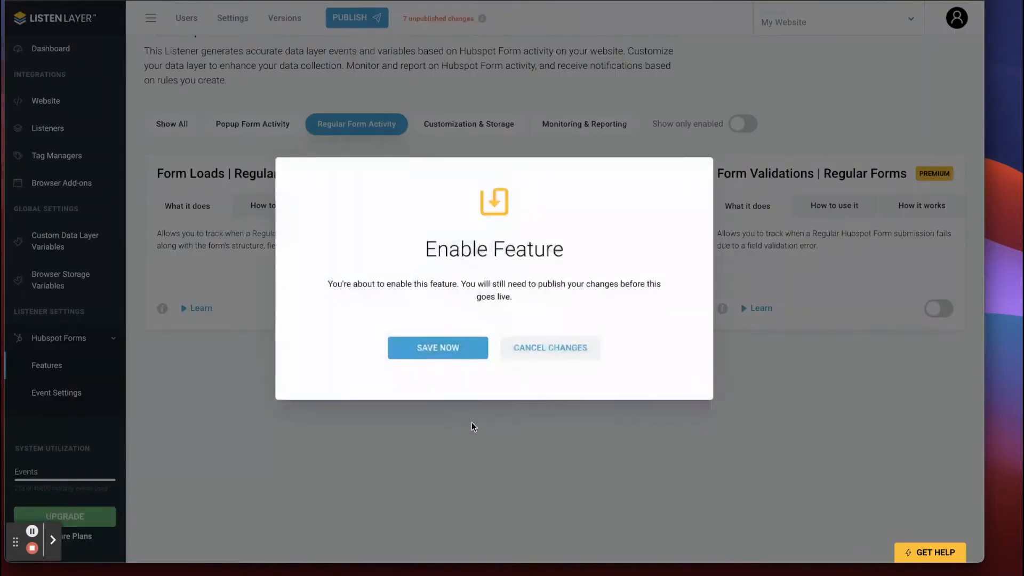
left_click(442, 348)
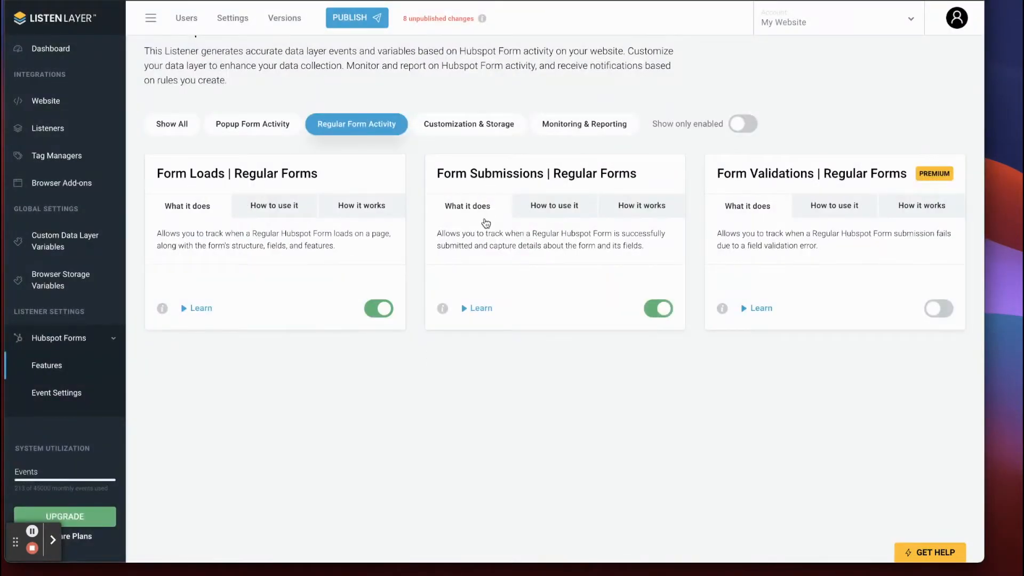
- Check the Hubspot Forms event settings and publish the pending changes as a version named "Hubspot Forms"
left_click(54, 392)
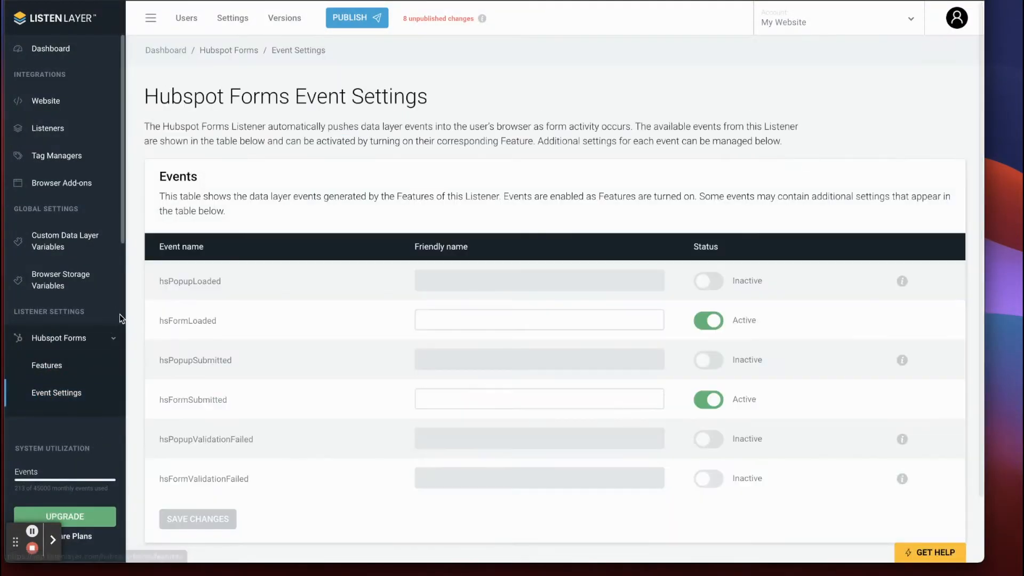
scroll(47, 374, "down", 2)
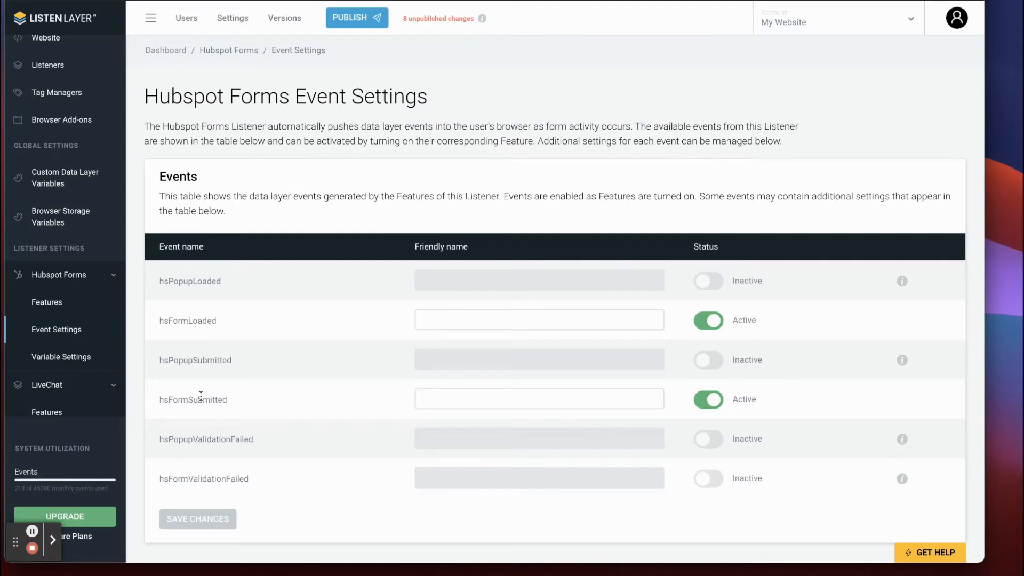
left_click(355, 18)
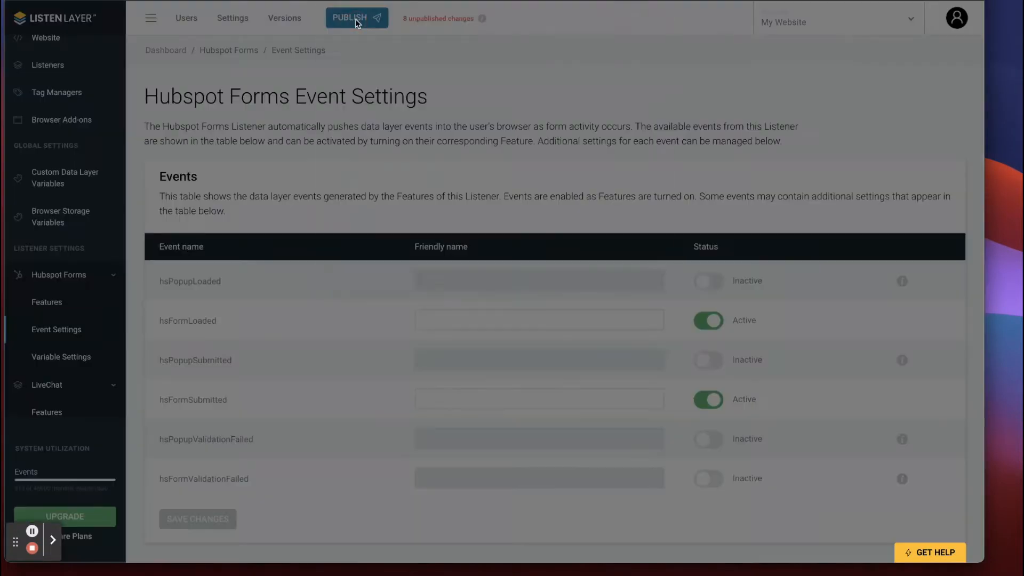
left_click(448, 134)
type("Hub")
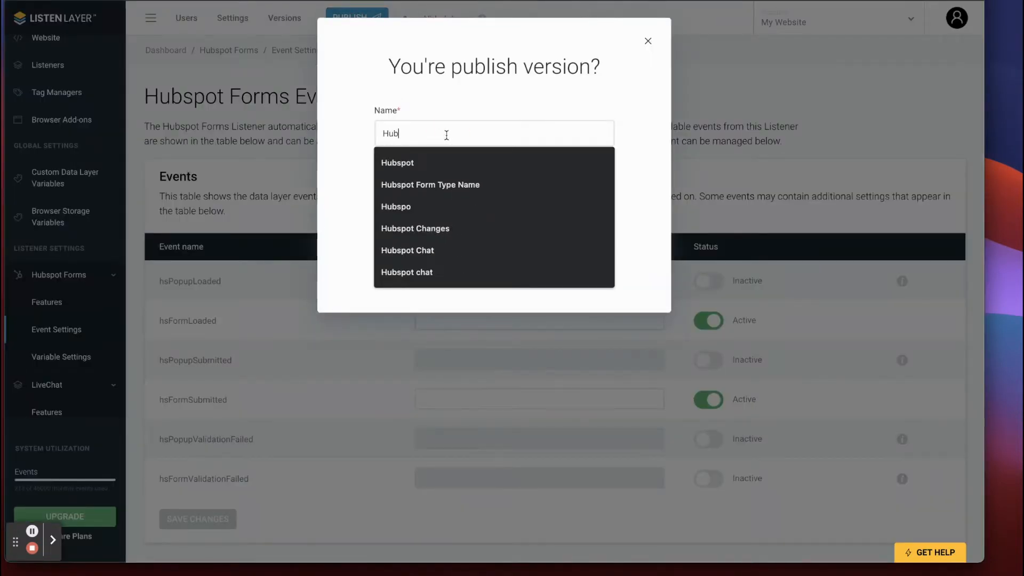
type("spot Forms")
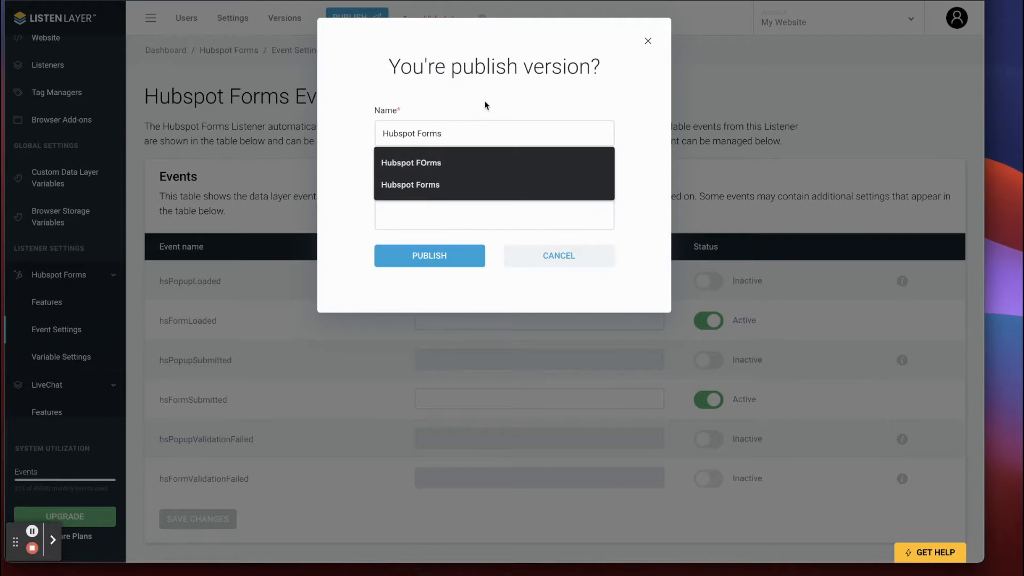
left_click(484, 100)
left_click(435, 255)
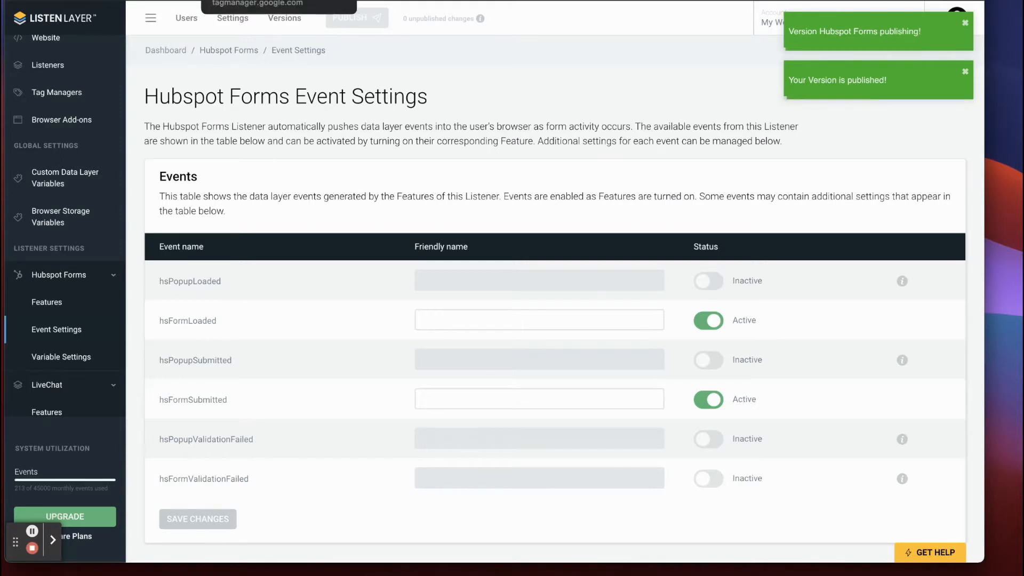
- Switch to Google Tag Manager and connect a preview session to the demo.hostedstaging.com site
left_click(250, 0)
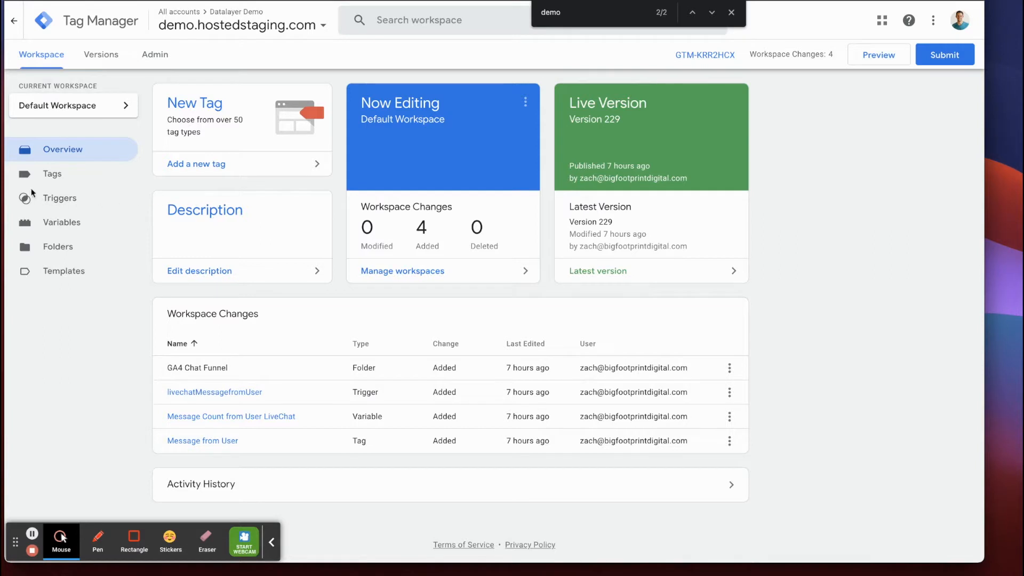
left_click(880, 55)
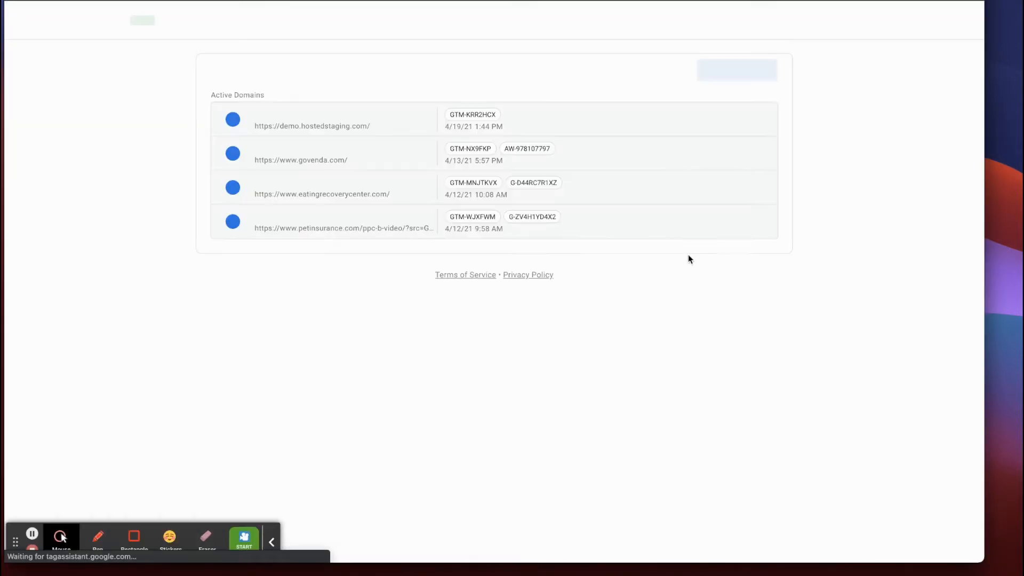
left_click(496, 329)
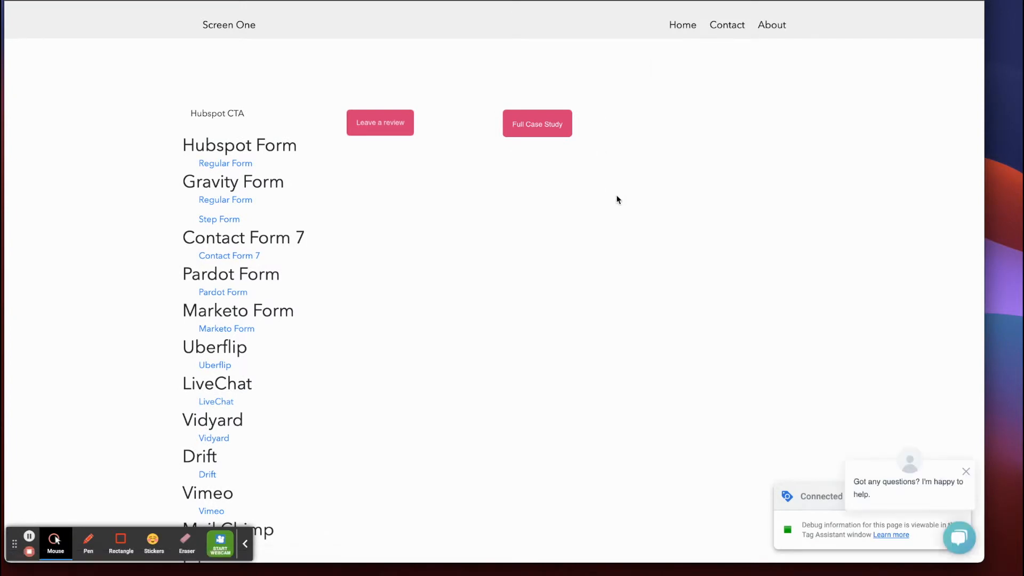
- Inspect the demo page with the browser's developer tools, shrink their pane and show the console
right_click(465, 202)
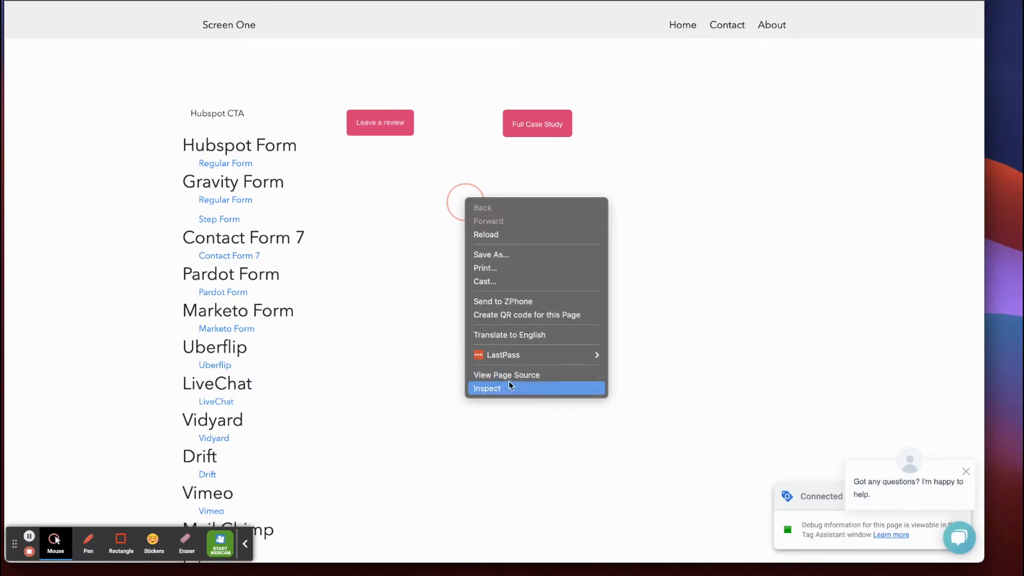
left_click(504, 387)
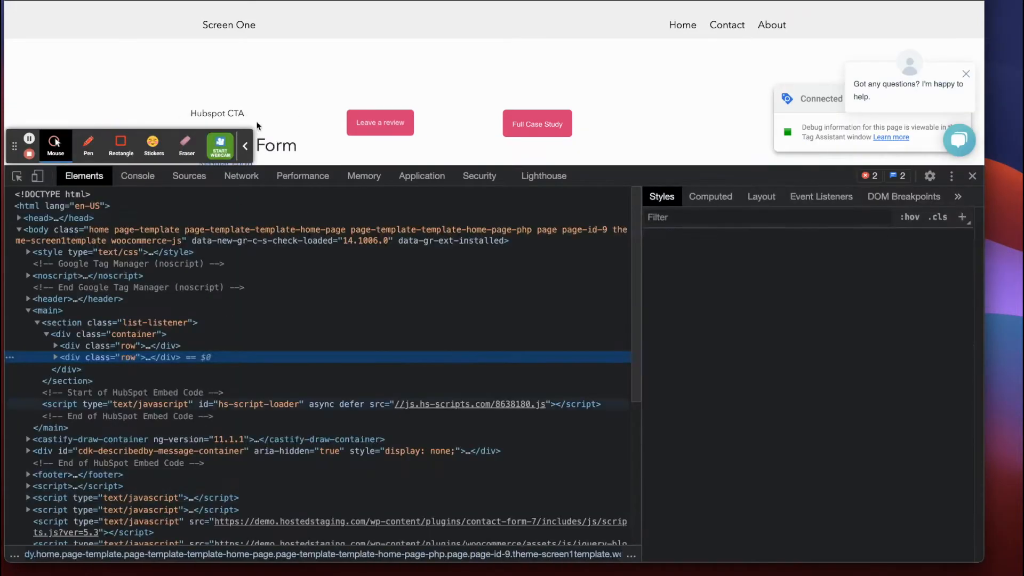
left_click(244, 145)
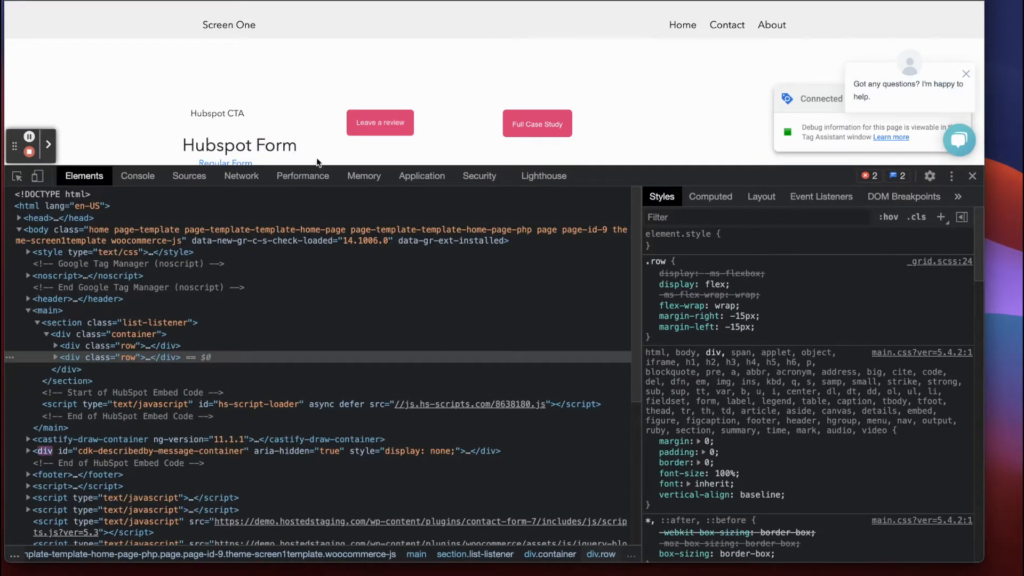
left_click_drag(630, 166, 631, 218)
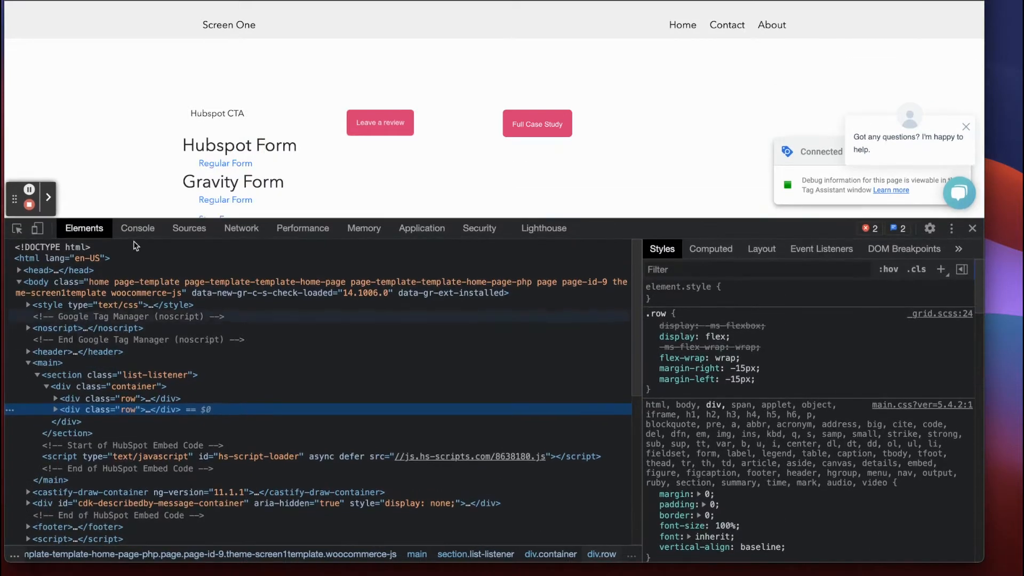
left_click(137, 228)
- Open the demo site's regular Hubspot form page and continue to the debug summary in Tag Assistant
scroll(214, 188, "down", 2)
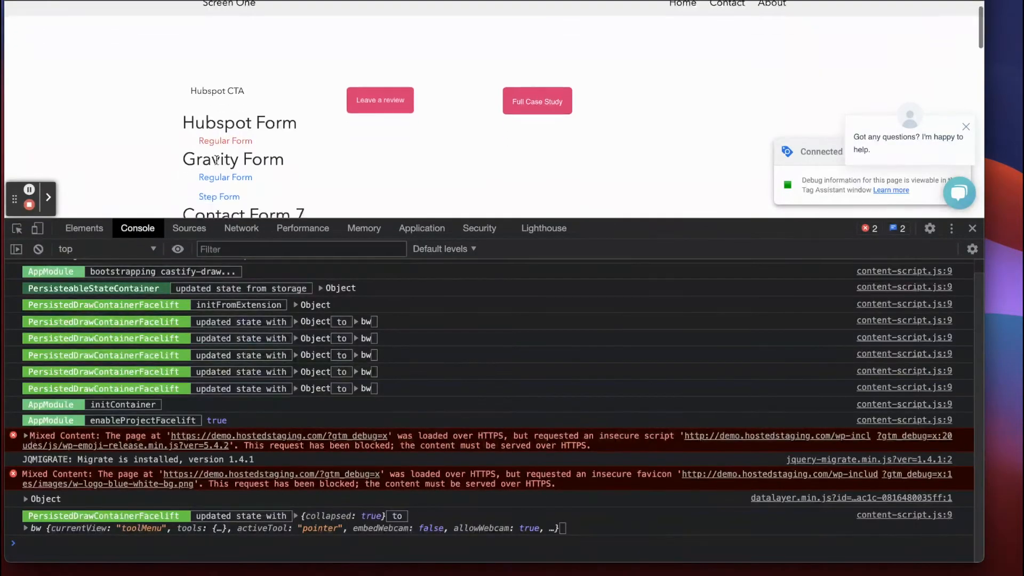
left_click(225, 130)
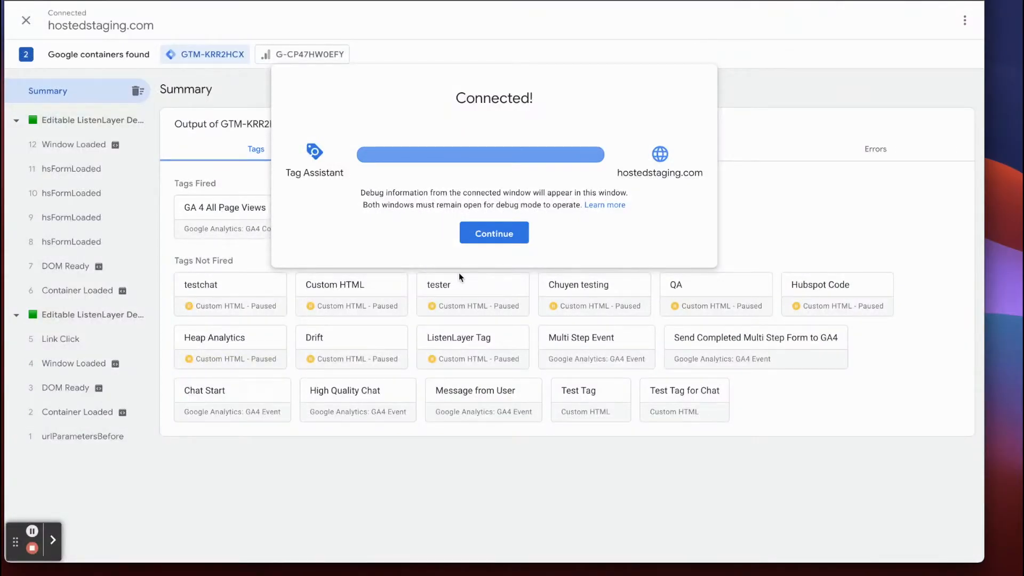
left_click(493, 236)
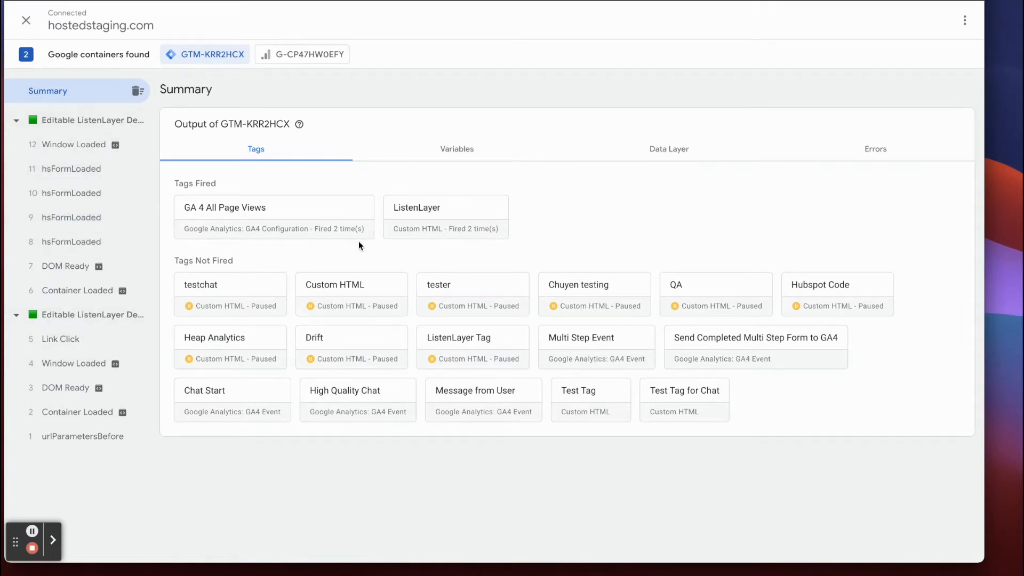
- Examine the API call and data layer values of the first hsFormLoaded event, number 8
left_click(77, 243)
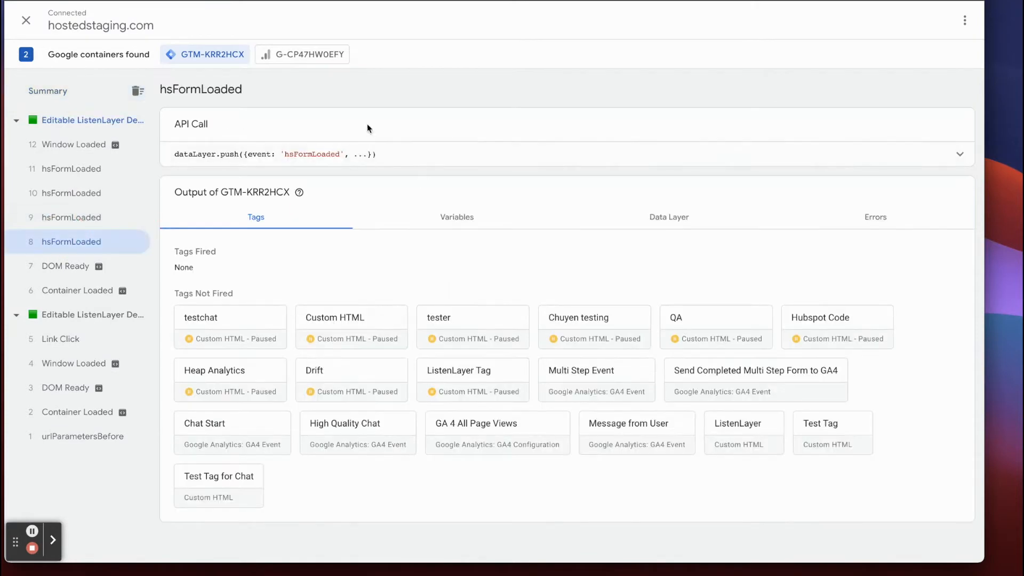
left_click(948, 156)
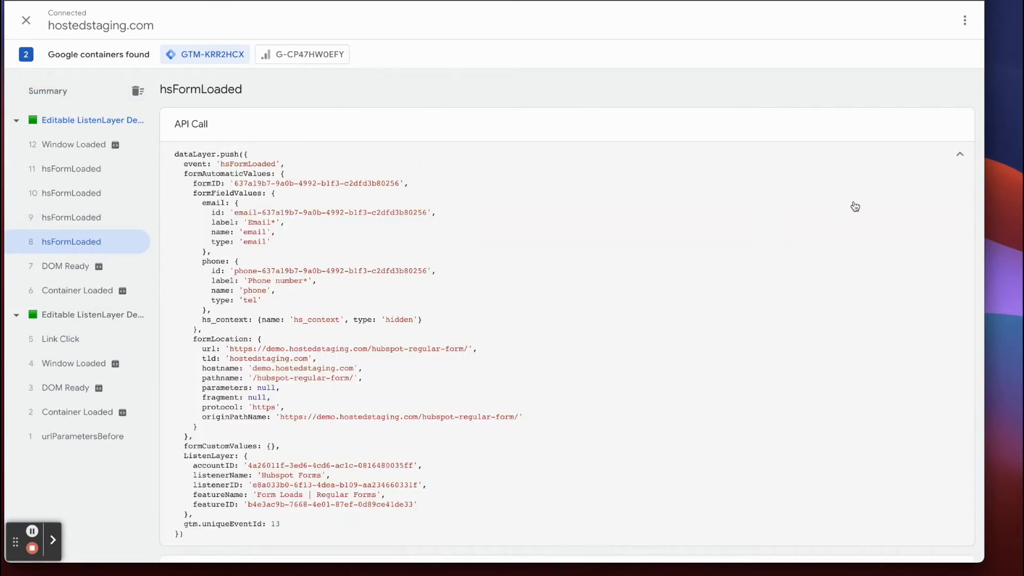
left_click(959, 154)
left_click(676, 213)
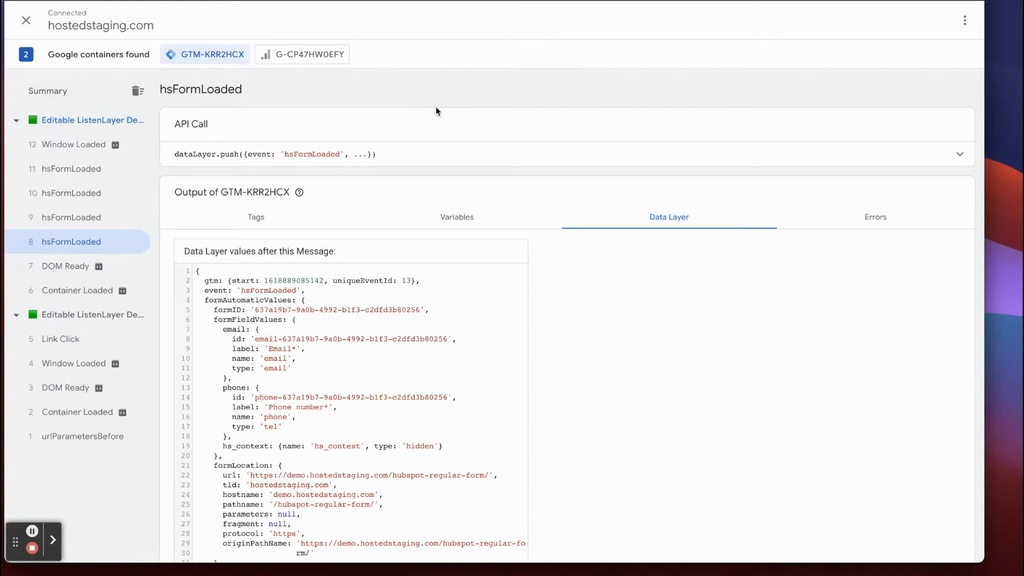
scroll(348, 327, "down", 1)
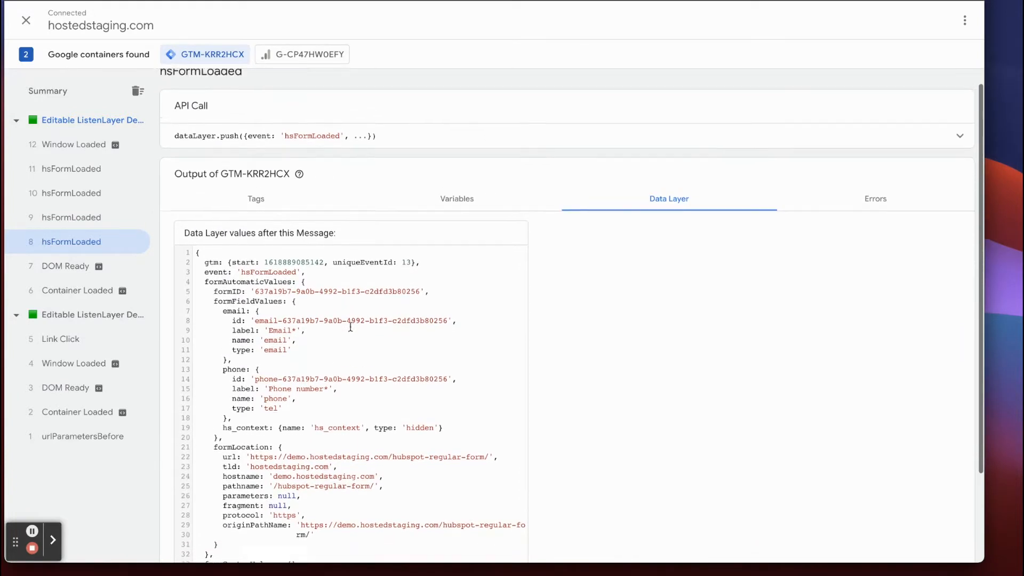
- Expand the API call of hsFormLoaded event 8 and highlight the formID values of events 8 and 9
scroll(347, 326, "up", 1)
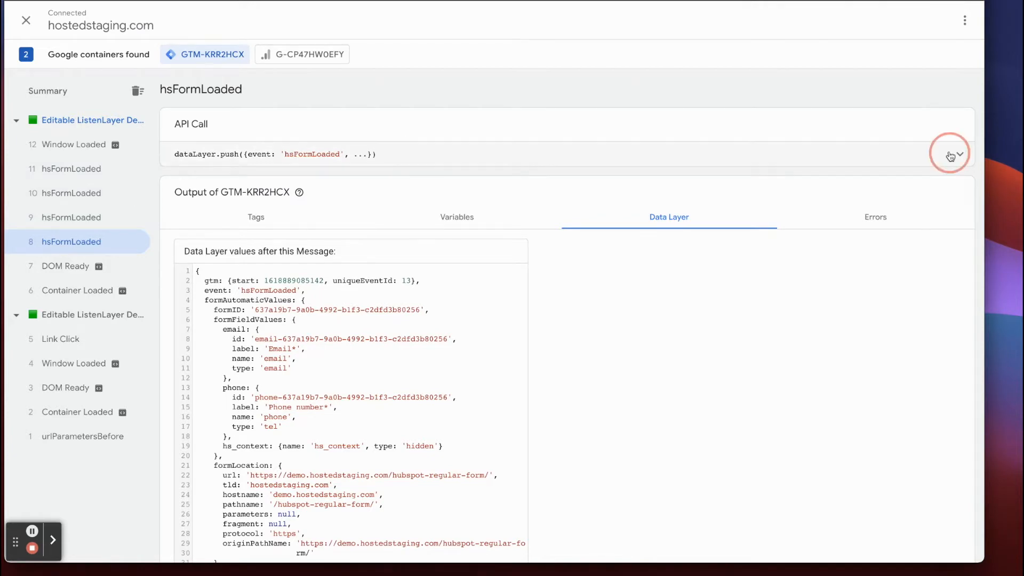
left_click(932, 156)
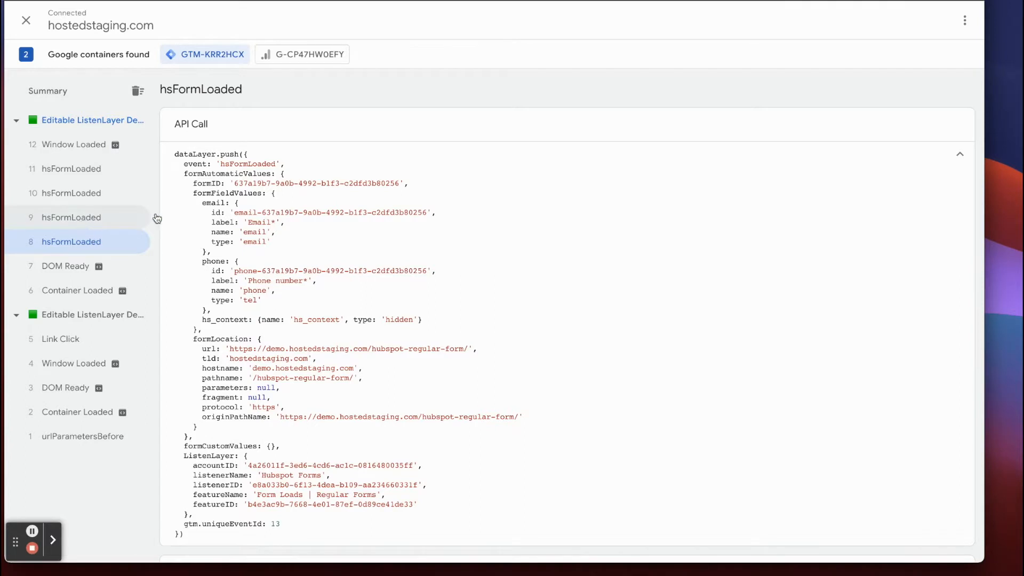
left_click_drag(236, 183, 399, 183)
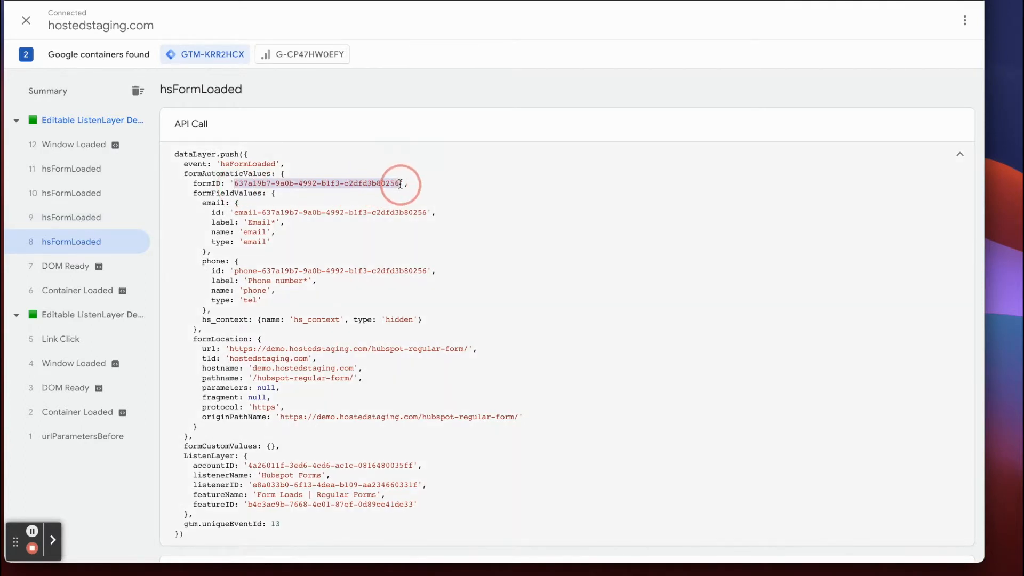
left_click(69, 218)
left_click_drag(235, 183, 398, 183)
- Copy the formID from the API call of hsFormLoaded event 10 and review the form's field and location values
left_click(54, 193)
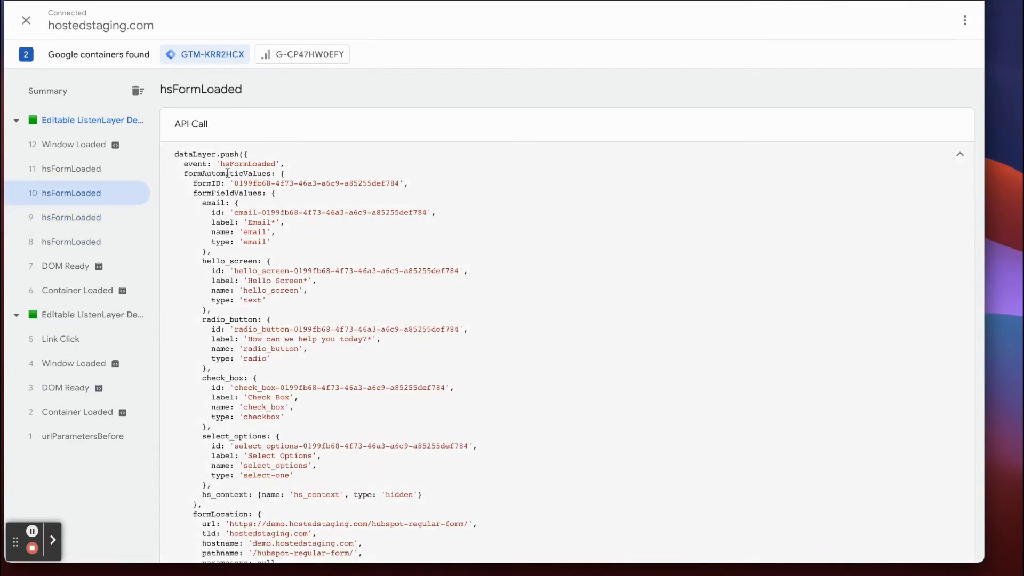
left_click_drag(231, 184, 398, 184)
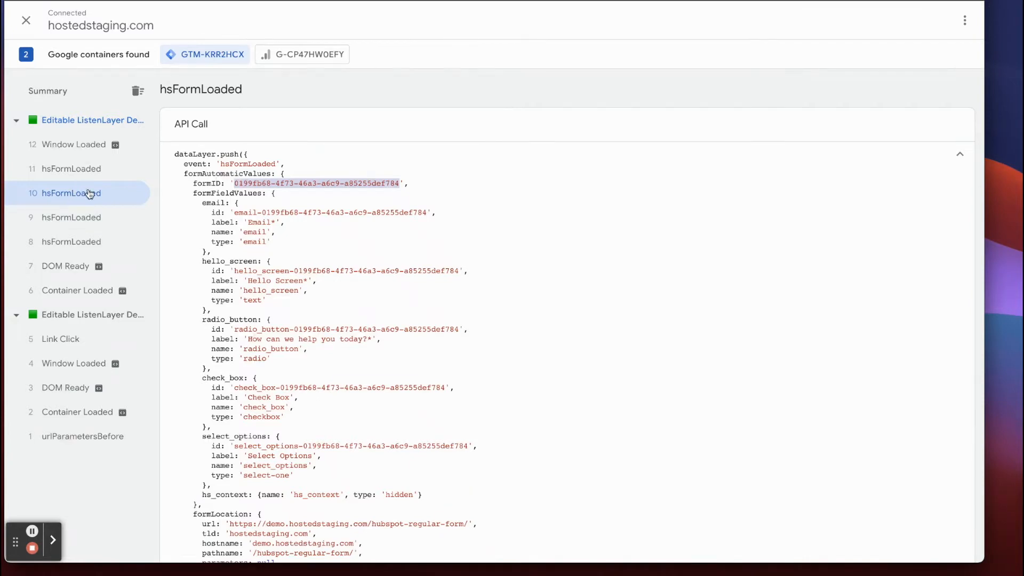
right_click(297, 183)
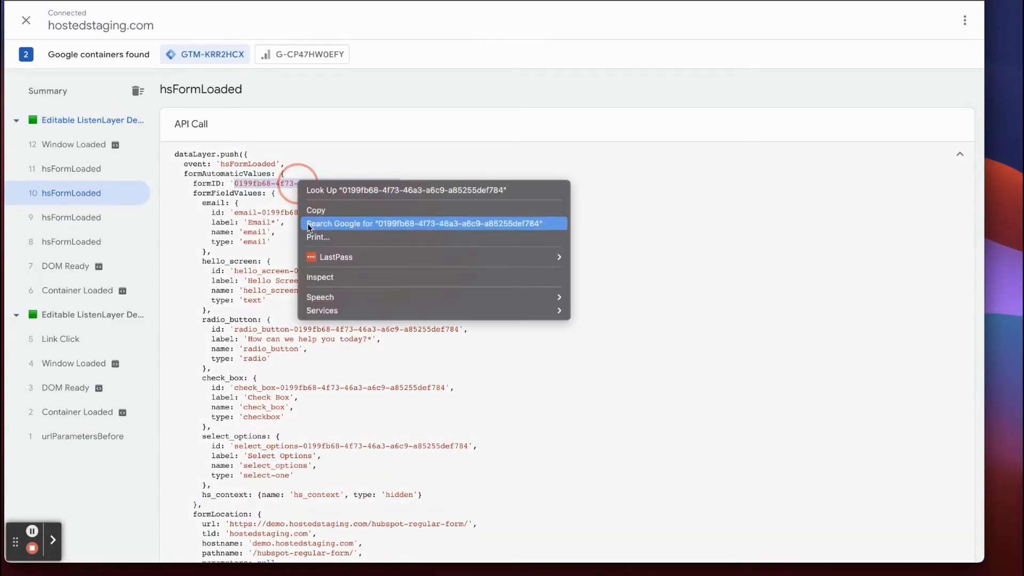
left_click(321, 208)
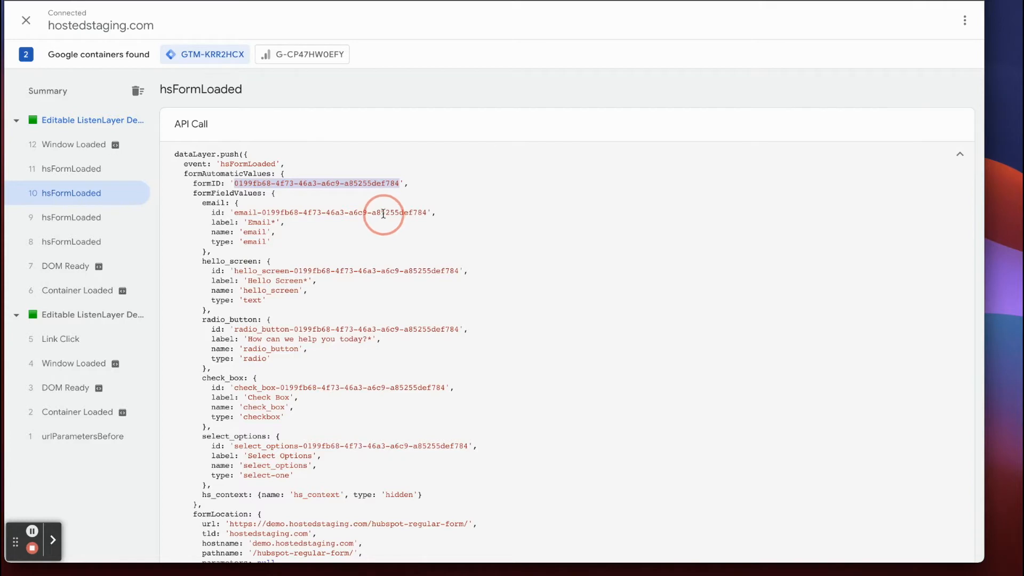
scroll(323, 219, "down", 3)
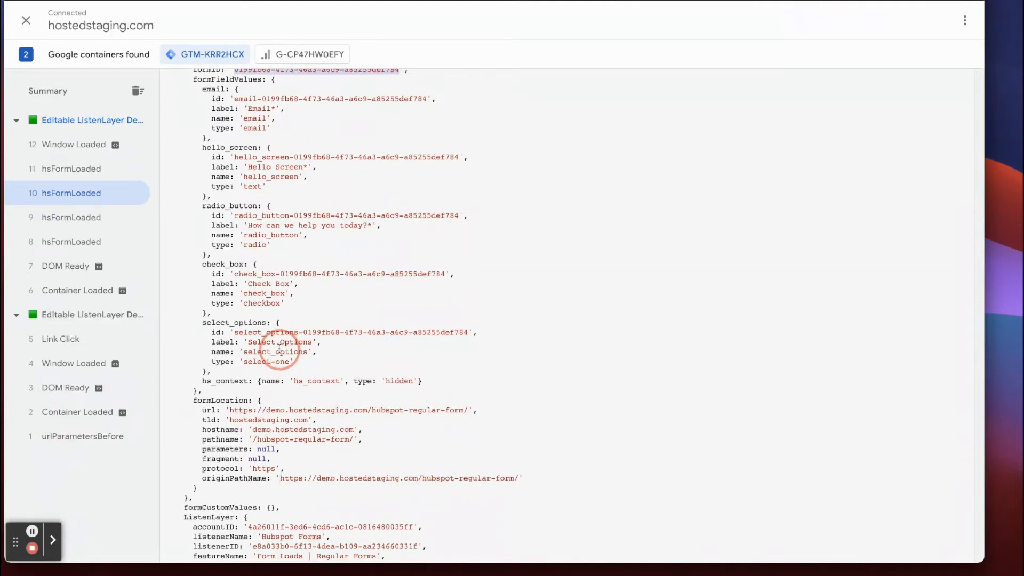
scroll(276, 344, "up", 2)
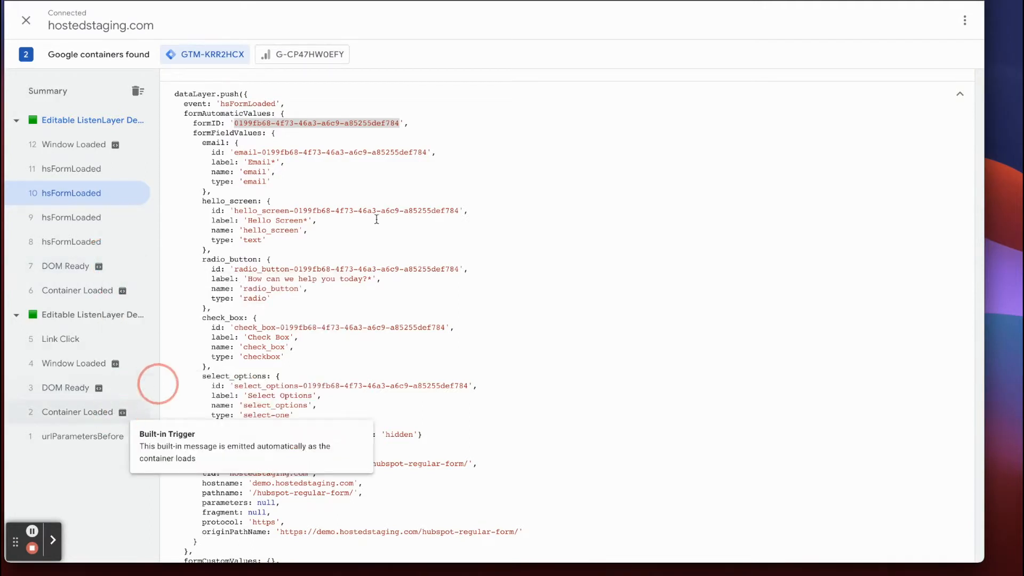
- Switch to the demo site's Hubspot form page, shrink the developer tools pane and look through the page's forms
left_click(532, 3)
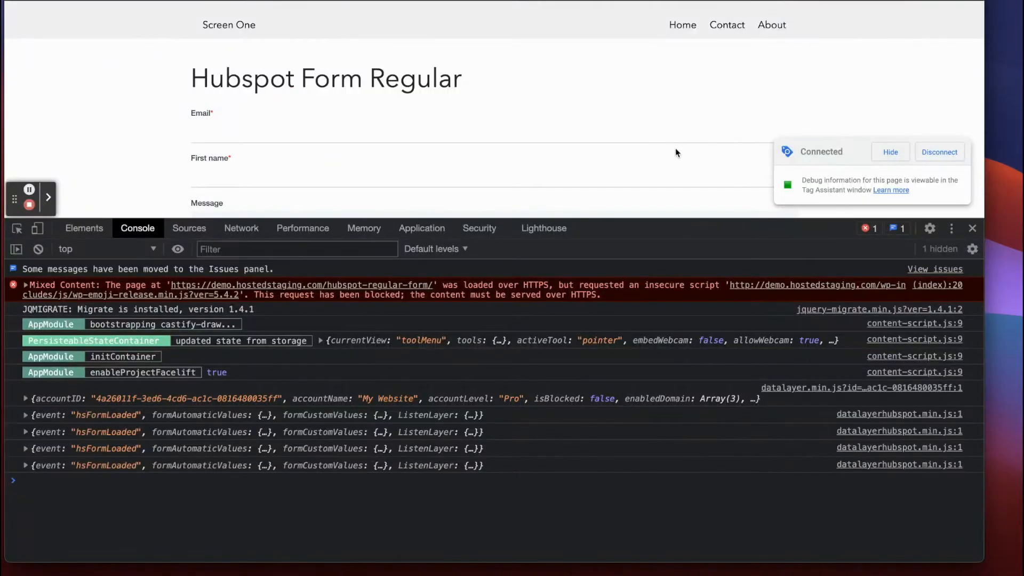
left_click_drag(725, 232, 748, 426)
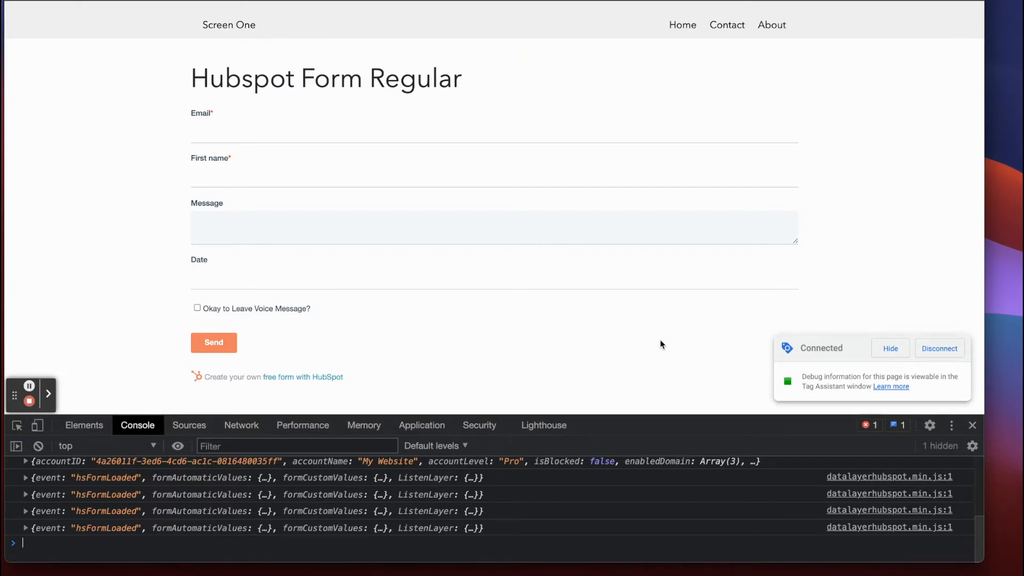
scroll(660, 340, "down", 4)
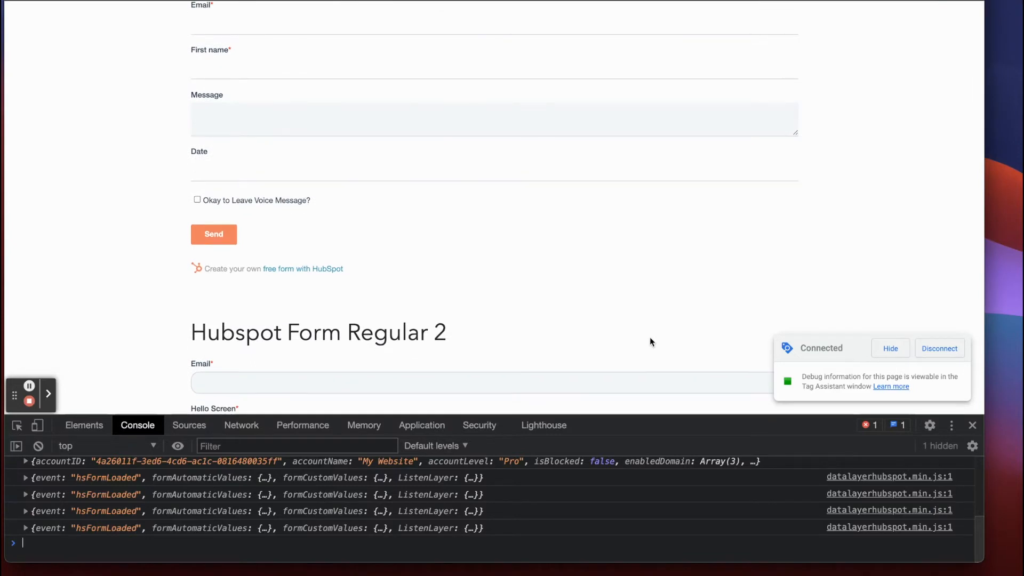
scroll(633, 289, "down", 2)
scroll(631, 286, "down", 5)
scroll(630, 290, "up", 10)
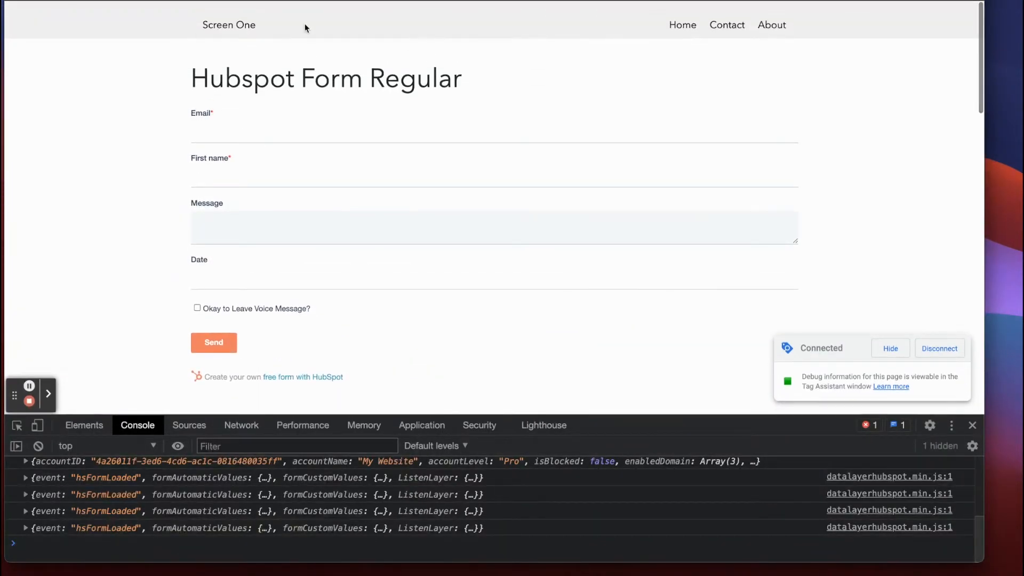
- Switch to ListenLayer and enable the Custom Data Layer Values feature among the Hubspot Forms customization and storage features
key("ctrl+Tab")
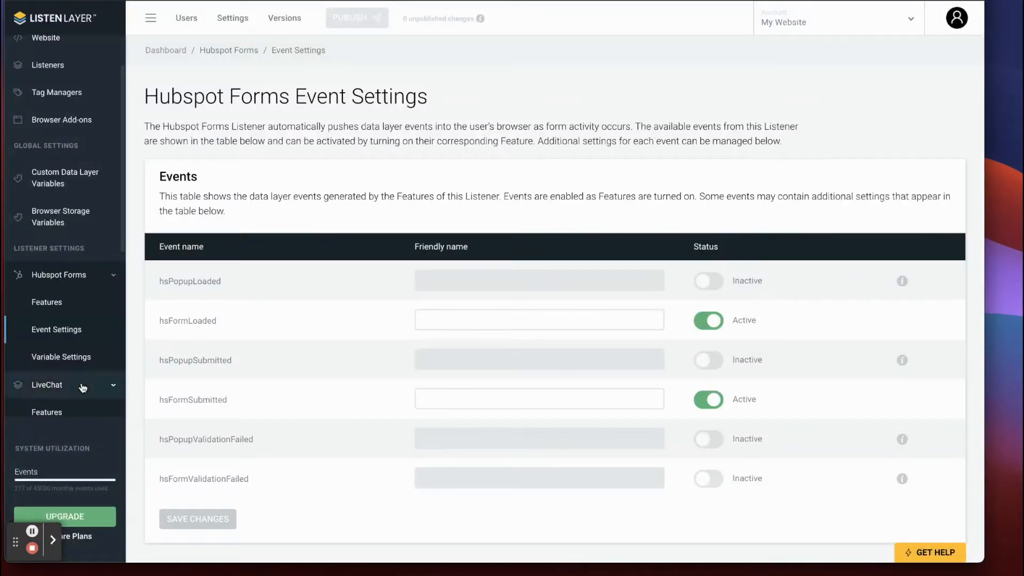
left_click(56, 302)
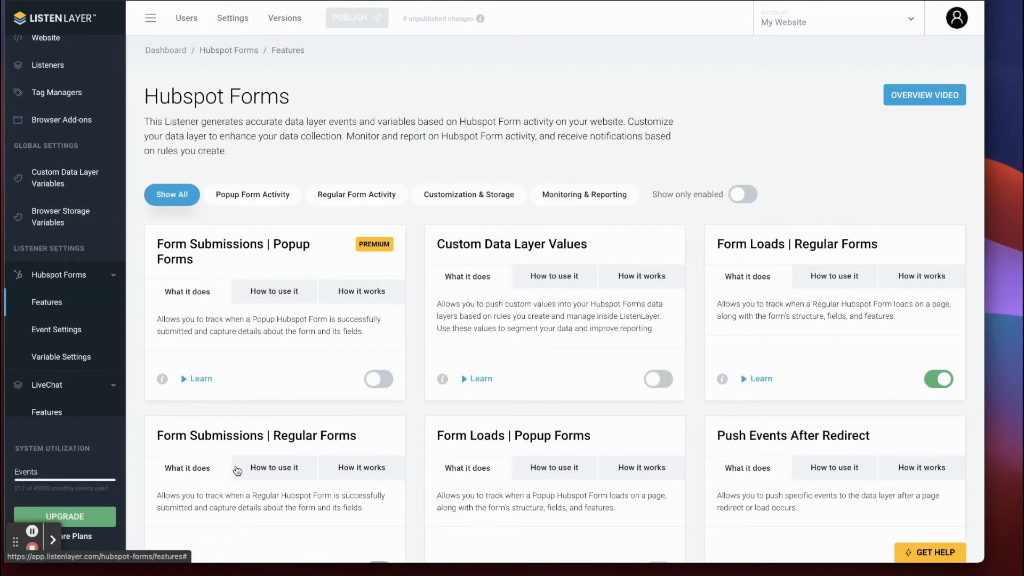
left_click(459, 201)
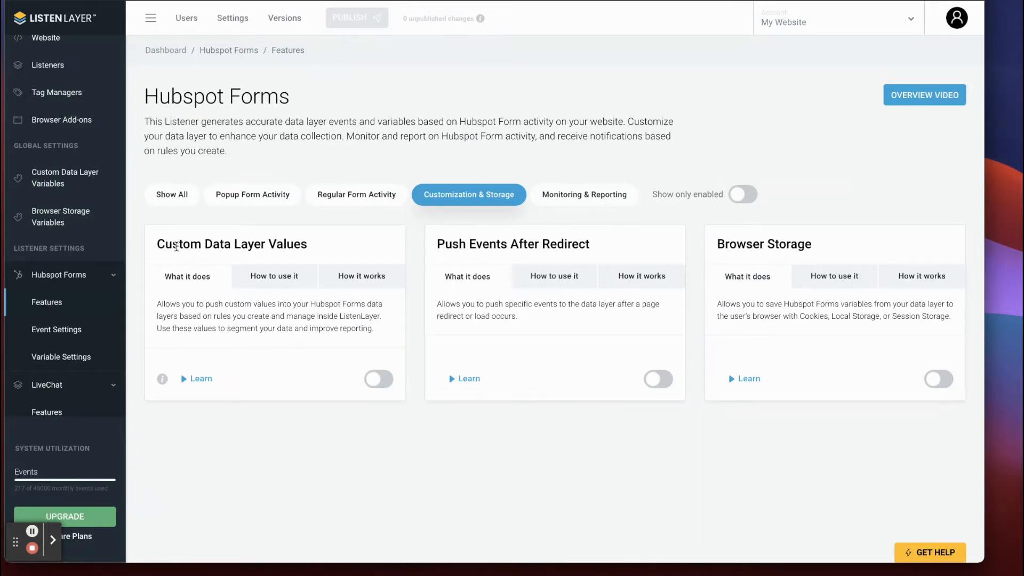
left_click(375, 380)
left_click(444, 361)
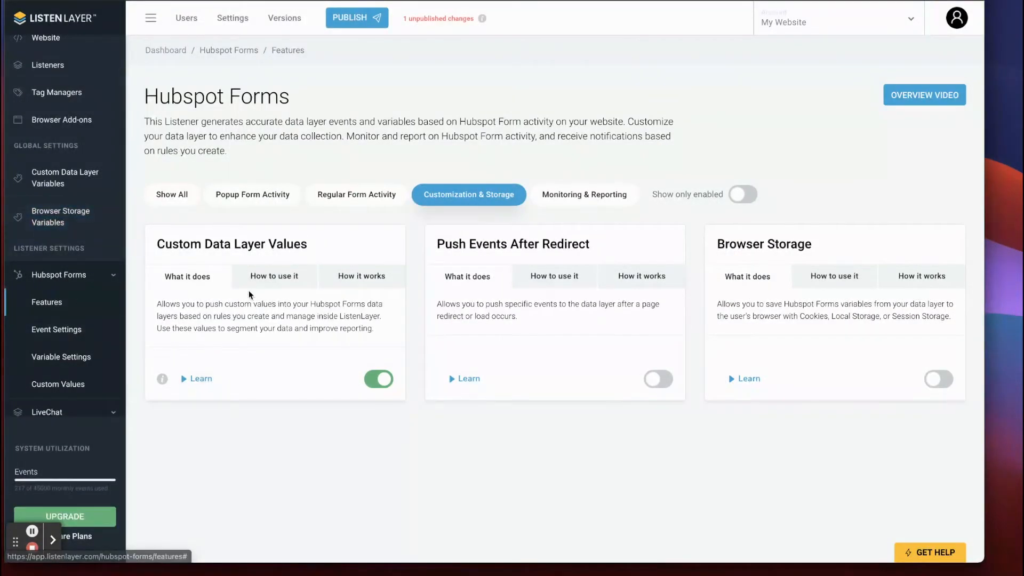
- Check the Hubspot Forms rule creation page and examine the custom variables defined under Custom Data Layer Variables
left_click(56, 384)
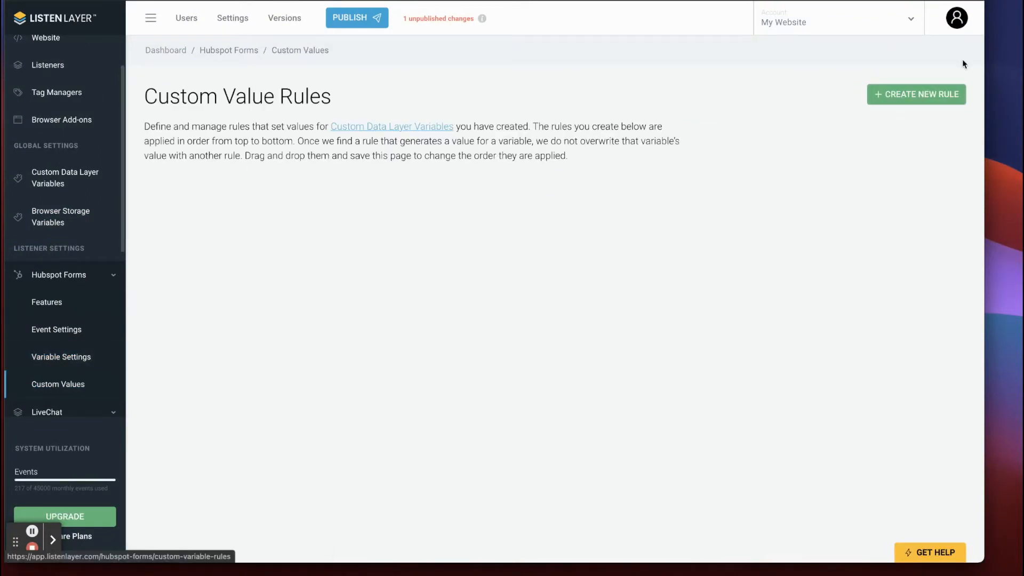
left_click(930, 94)
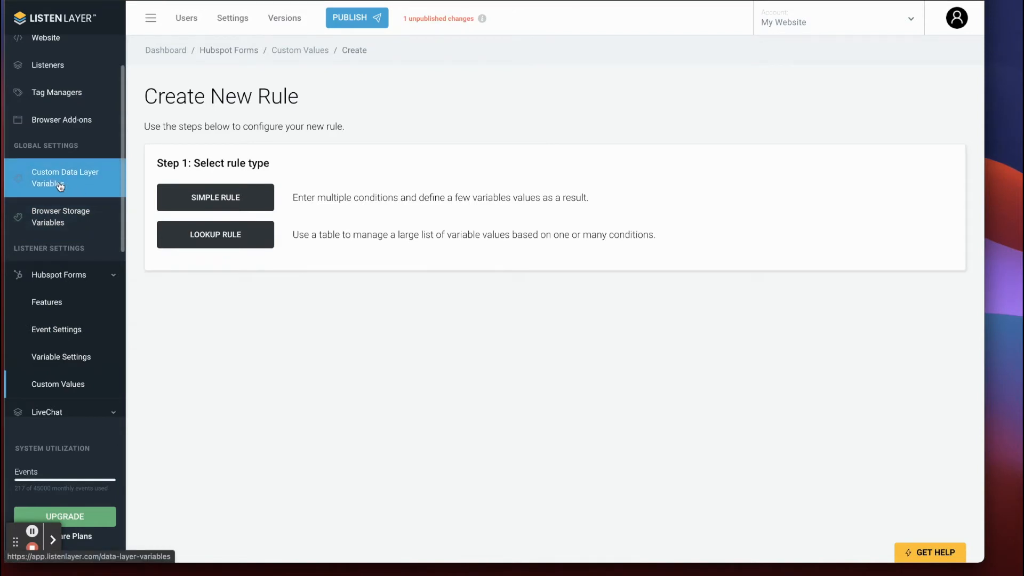
left_click(88, 173)
left_click(70, 180)
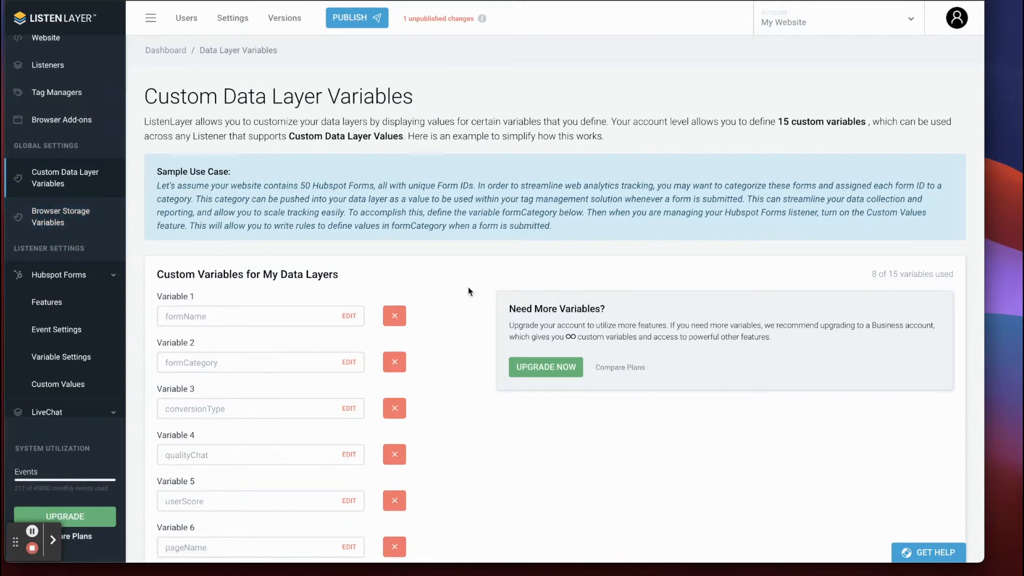
scroll(468, 287, "down", 2)
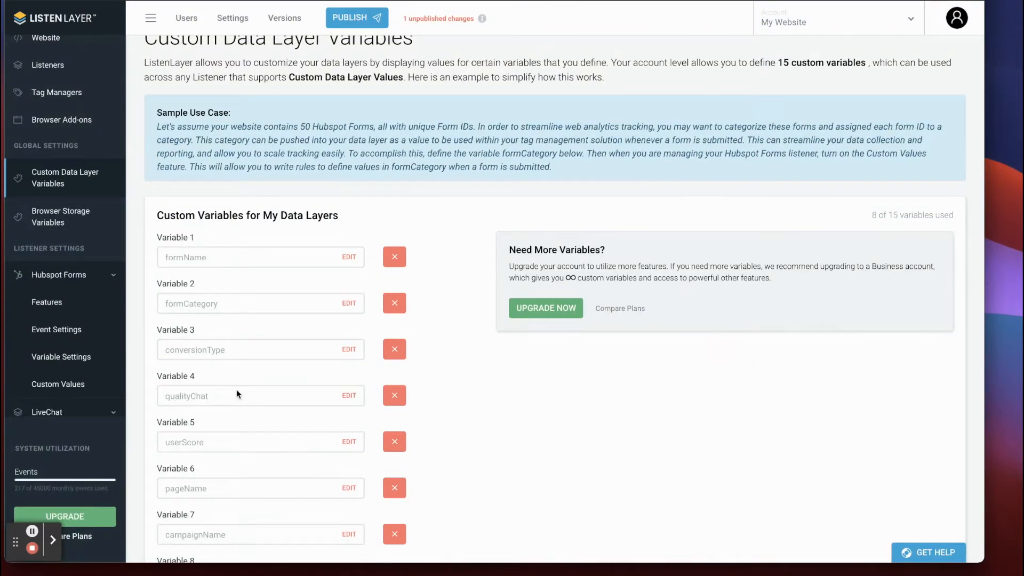
scroll(224, 393, "down", 2)
scroll(217, 391, "up", 3)
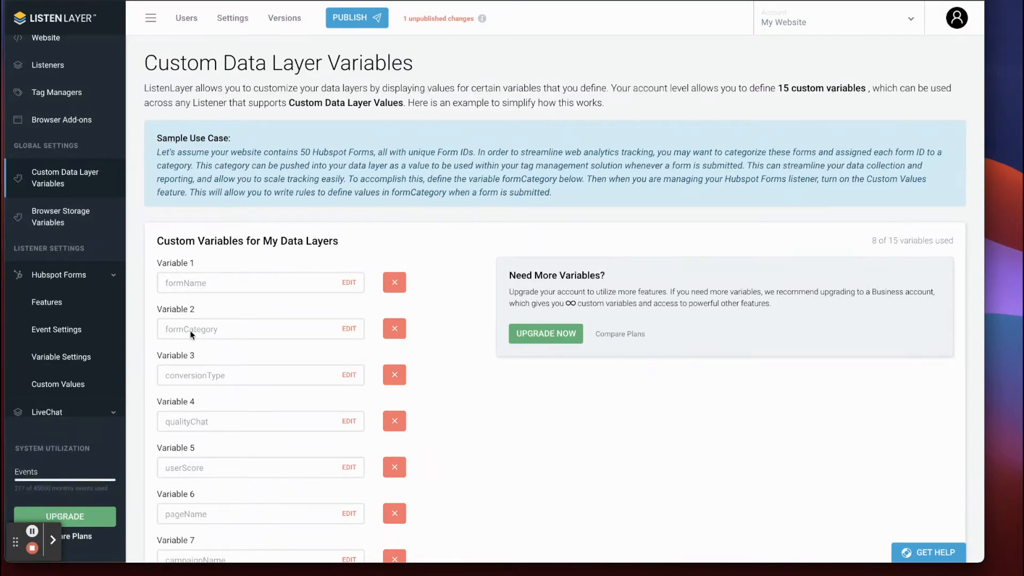
scroll(73, 335, "down", 1)
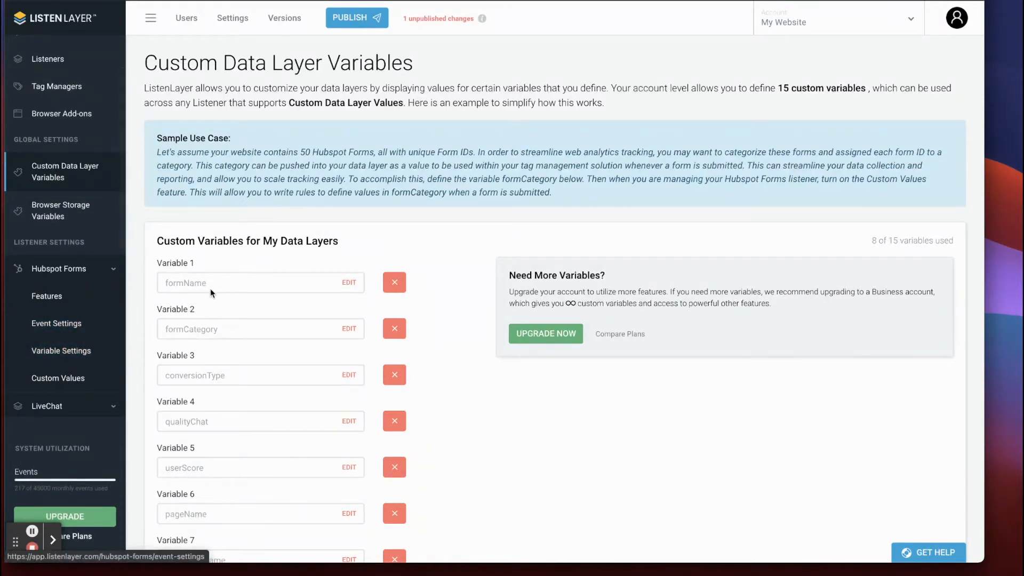
scroll(58, 363, "down", 3)
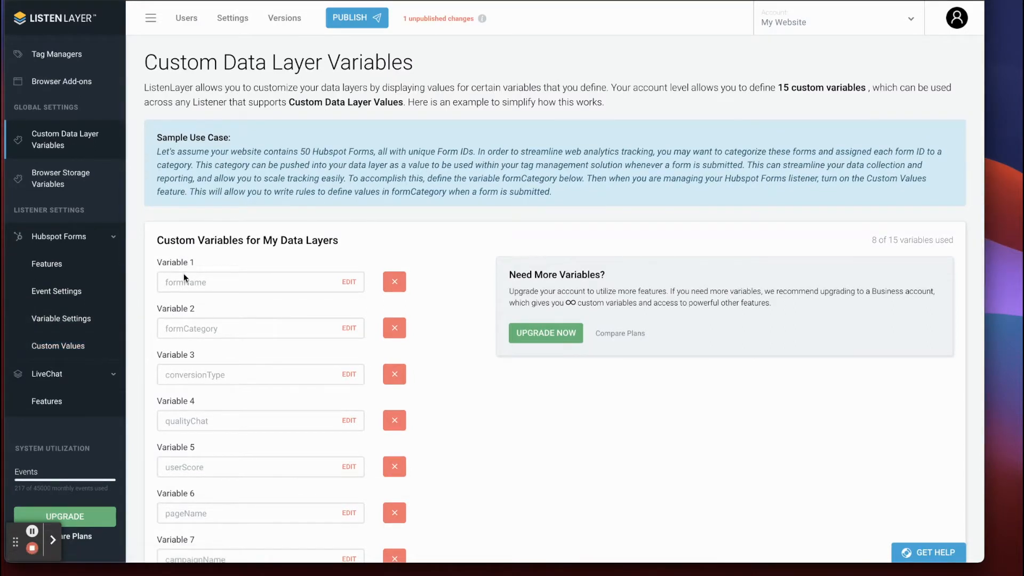
- Start a new lookup rule in the Hubspot Forms custom values
left_click(58, 345)
left_click(898, 94)
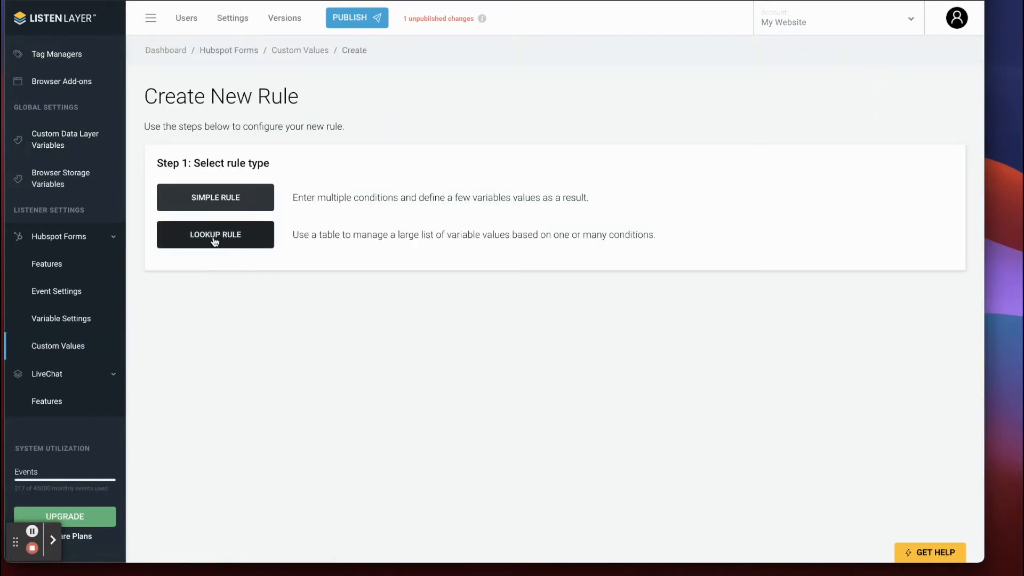
left_click(215, 241)
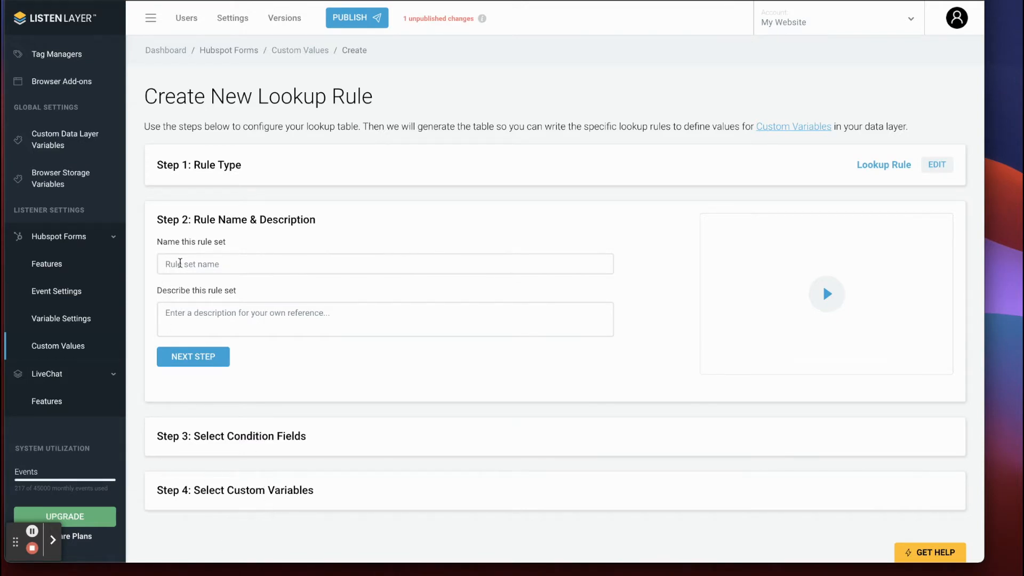
- Name the rule set Form Categorization and continue to the selection of condition fields
left_click(182, 264)
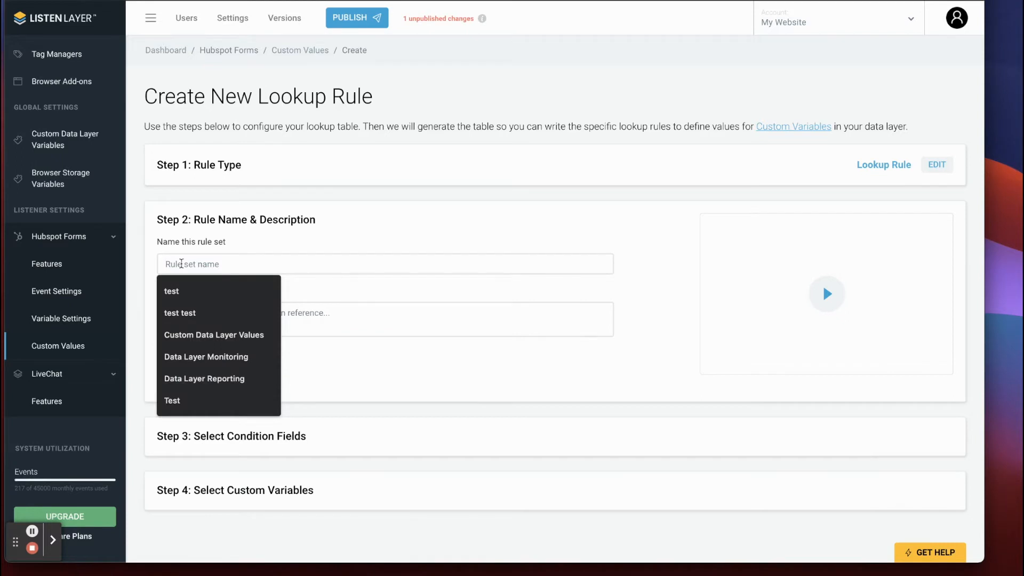
type("Form Cat")
key("Down")
key("Return")
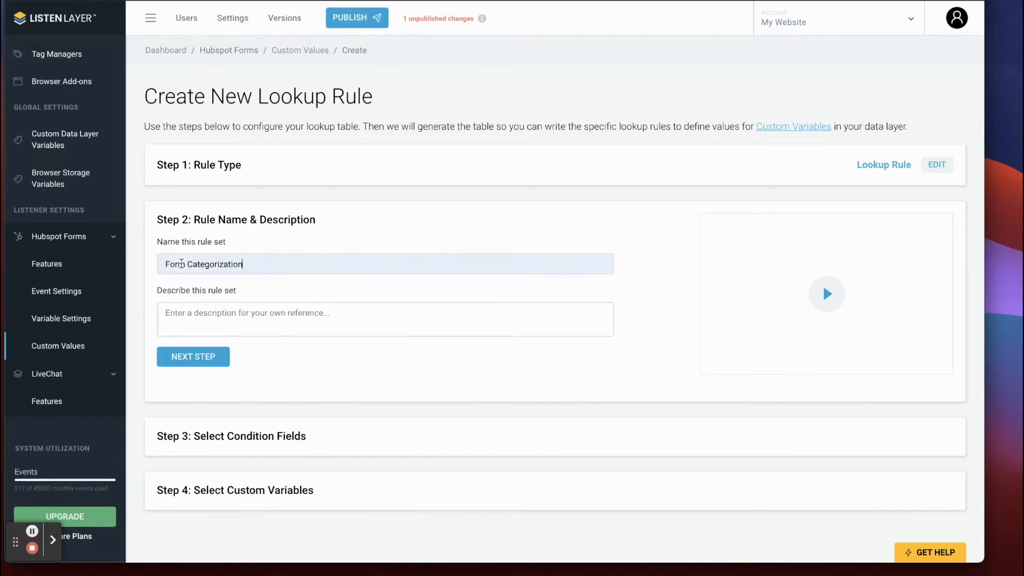
scroll(182, 263, "down", 1)
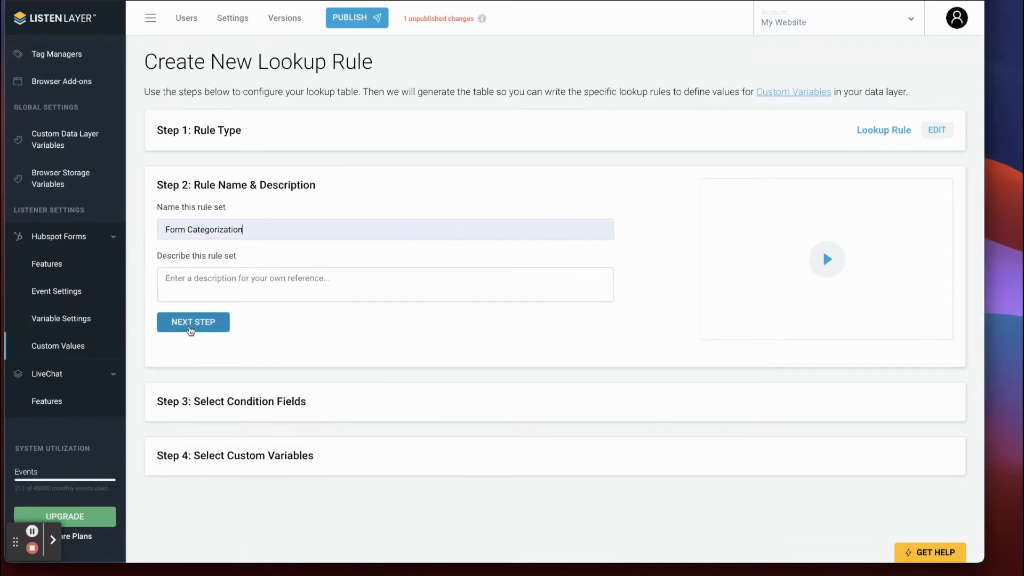
left_click(191, 326)
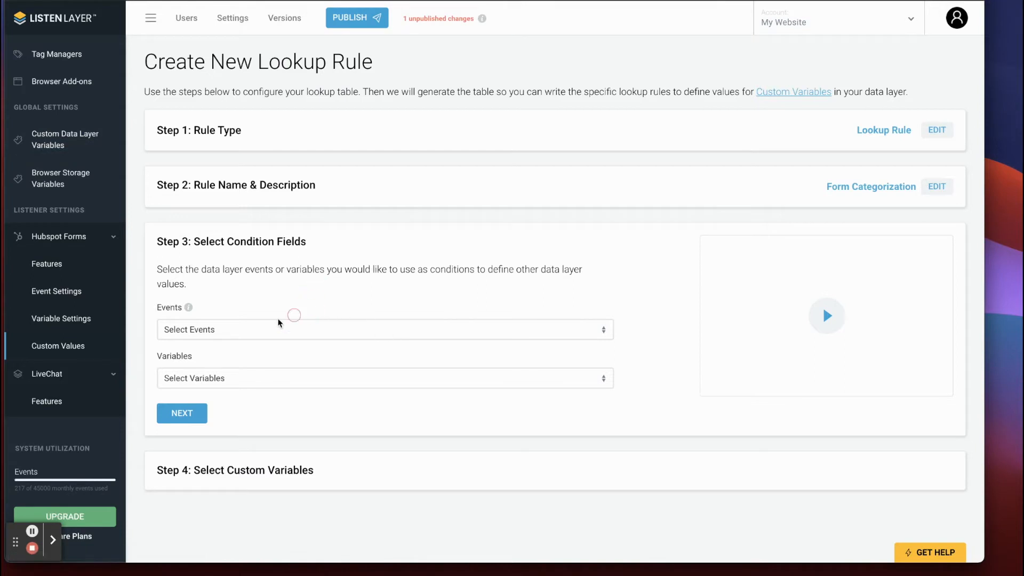
- Check the selectable events and the Events field hint in the condition fields of the lookup rule
left_click(208, 331)
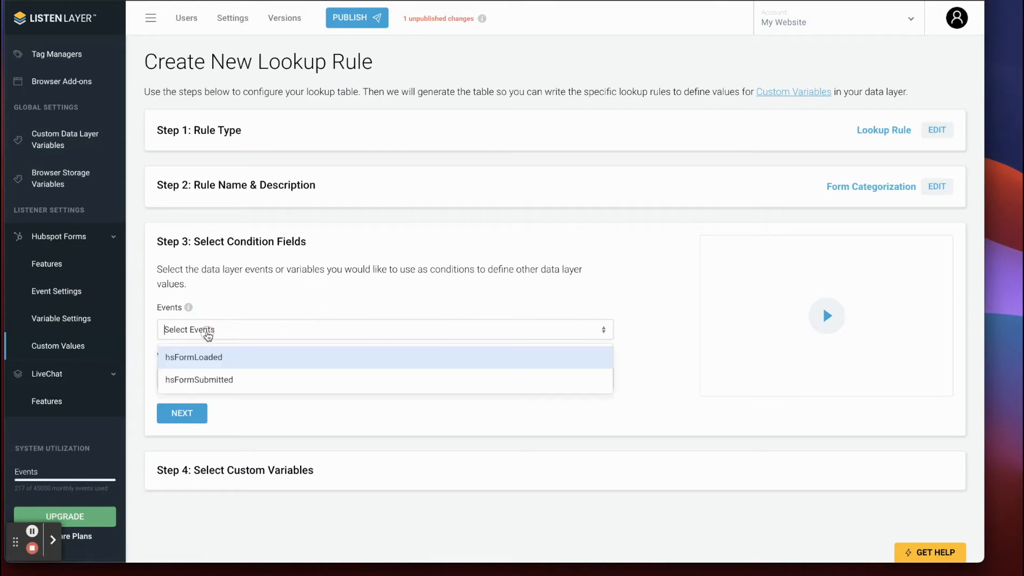
left_click(228, 307)
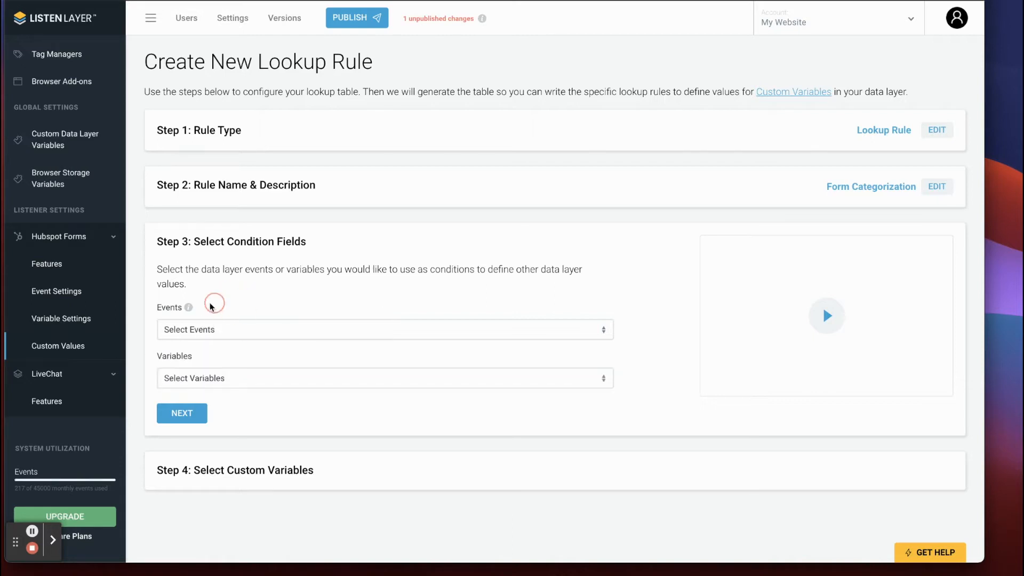
mouse_move(191, 311)
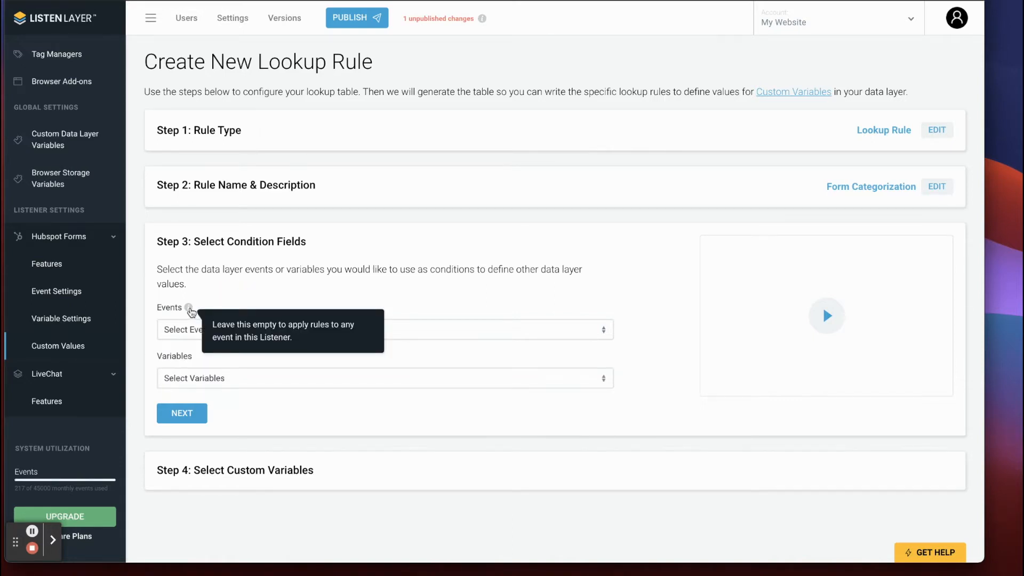
left_click(183, 328)
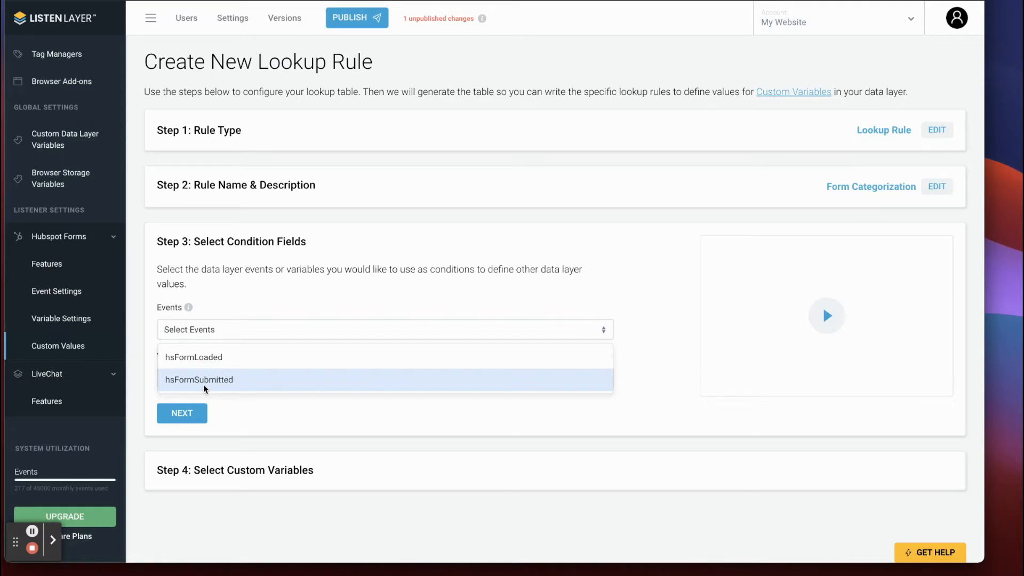
mouse_move(189, 309)
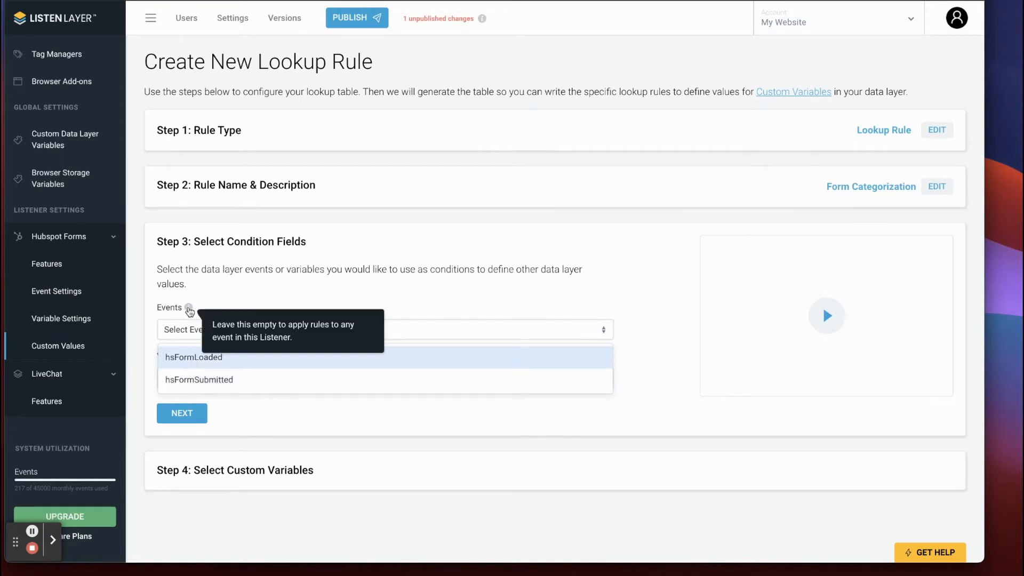
left_click(436, 299)
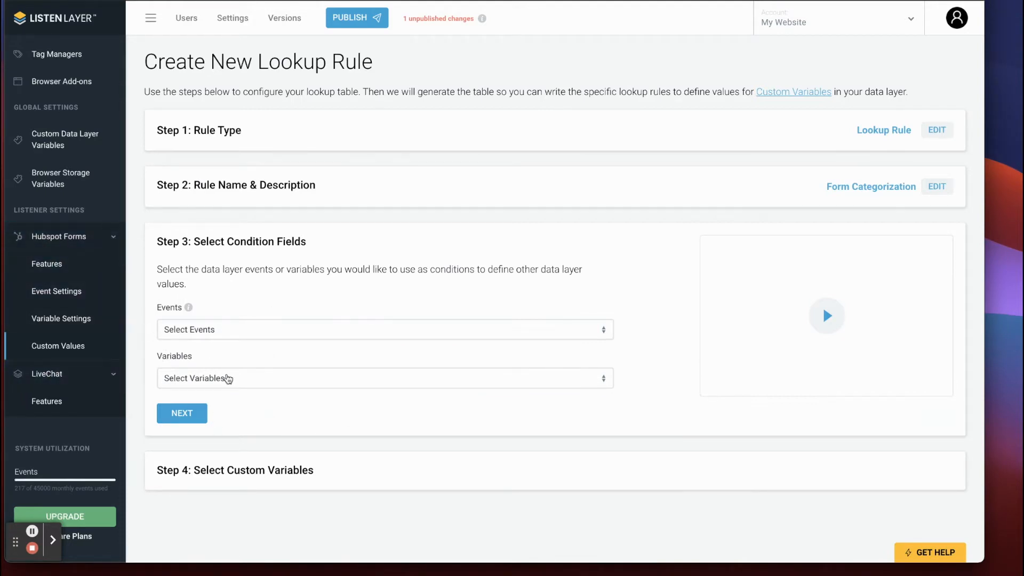
- Find formID among the condition variables and select formAutomaticValues.formID for the lookup rule
left_click(226, 378)
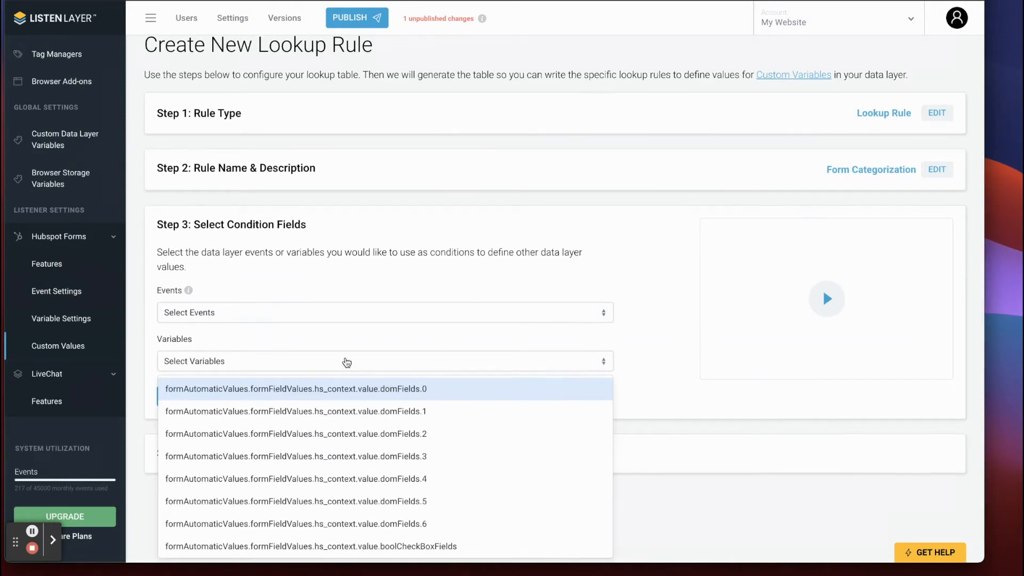
type("ID")
key("BackSpace")
key("BackSpace")
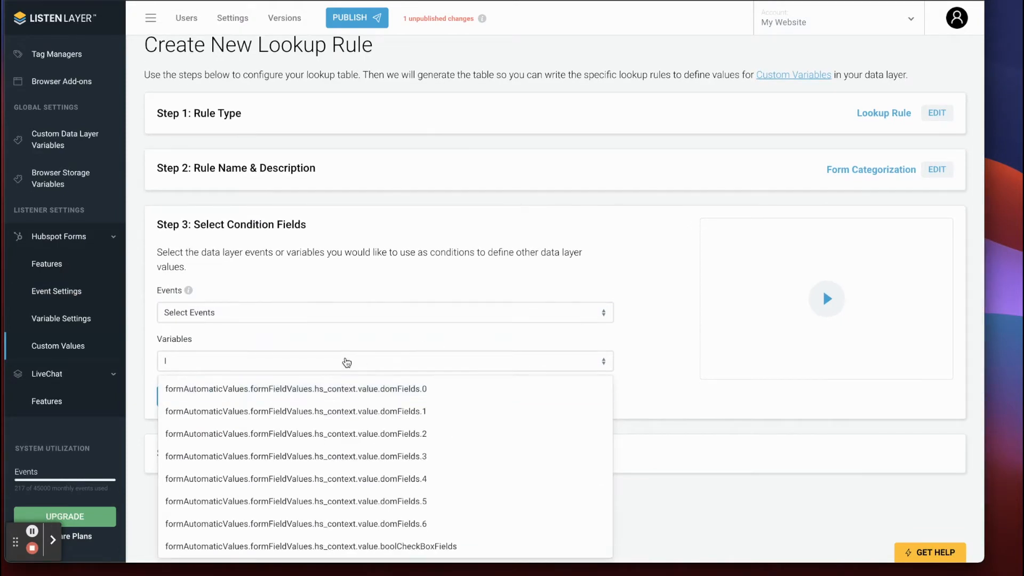
type("form")
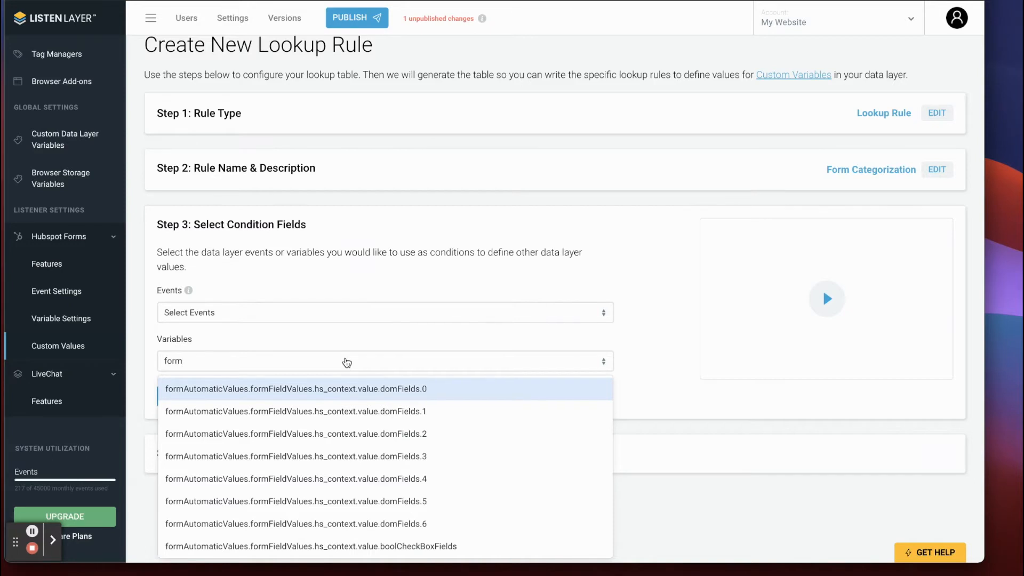
type("ID")
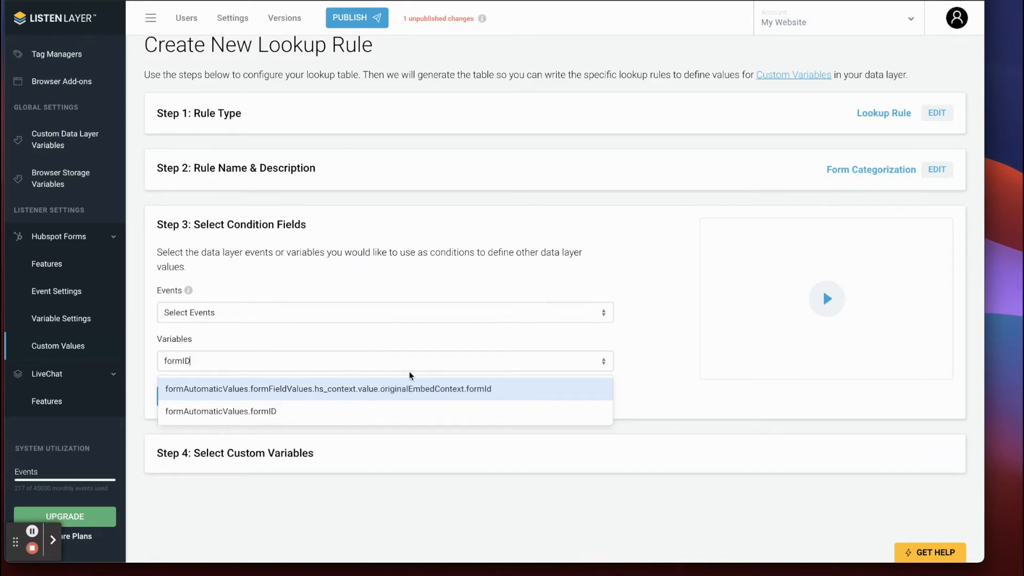
left_click(228, 413)
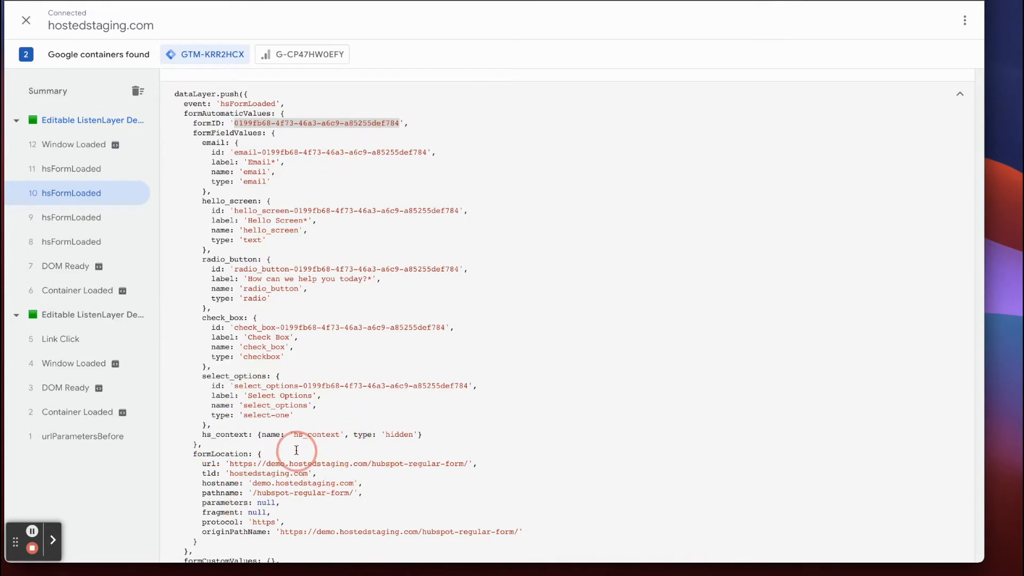
- Examine the formCustomValues and formID entries of the hsFormLoaded event in the Tag Manager preview, and return to ListenLayer
scroll(296, 450, "down", 2)
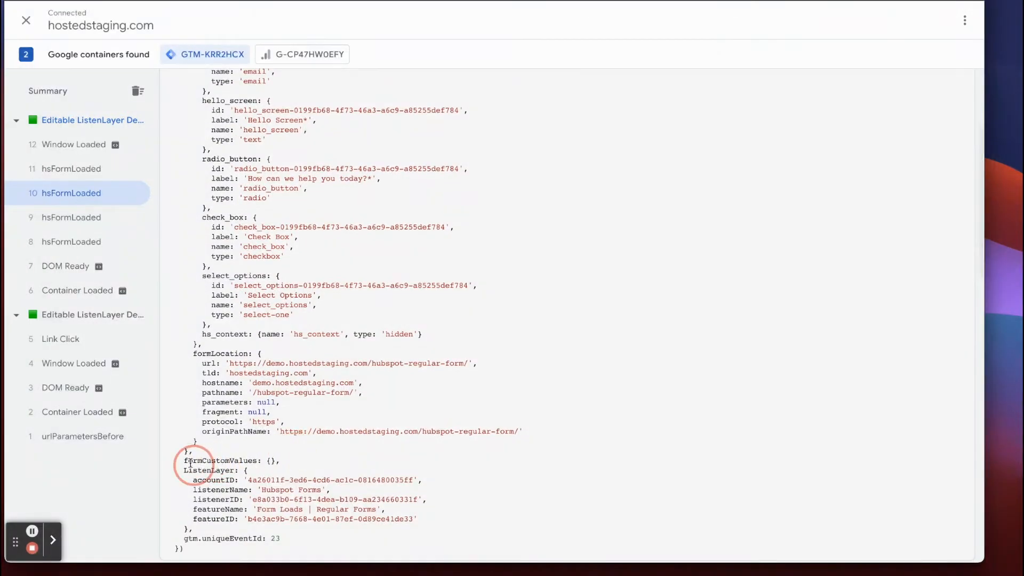
triple_click(200, 460)
scroll(297, 457, "up", 3)
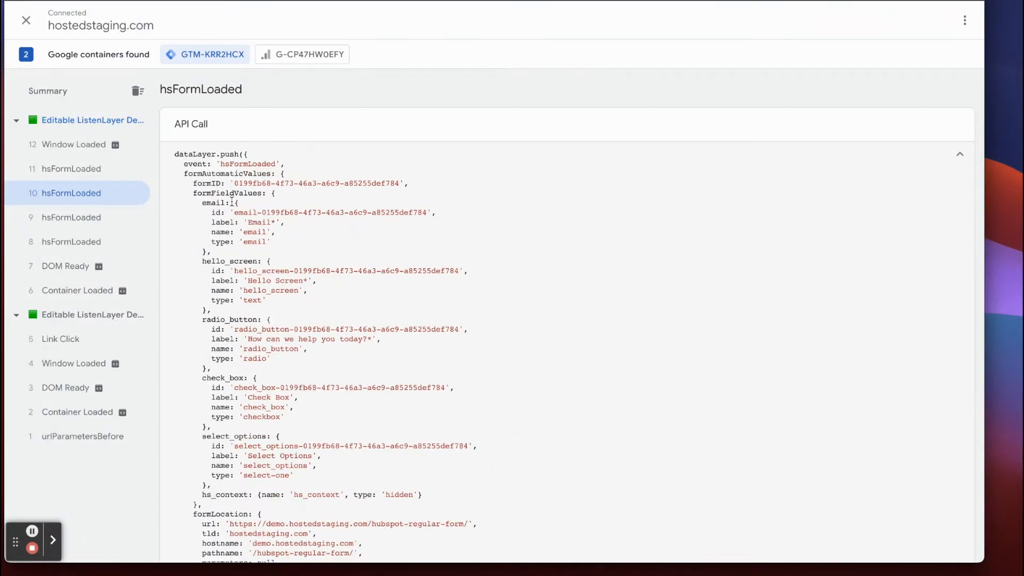
left_click(224, 1)
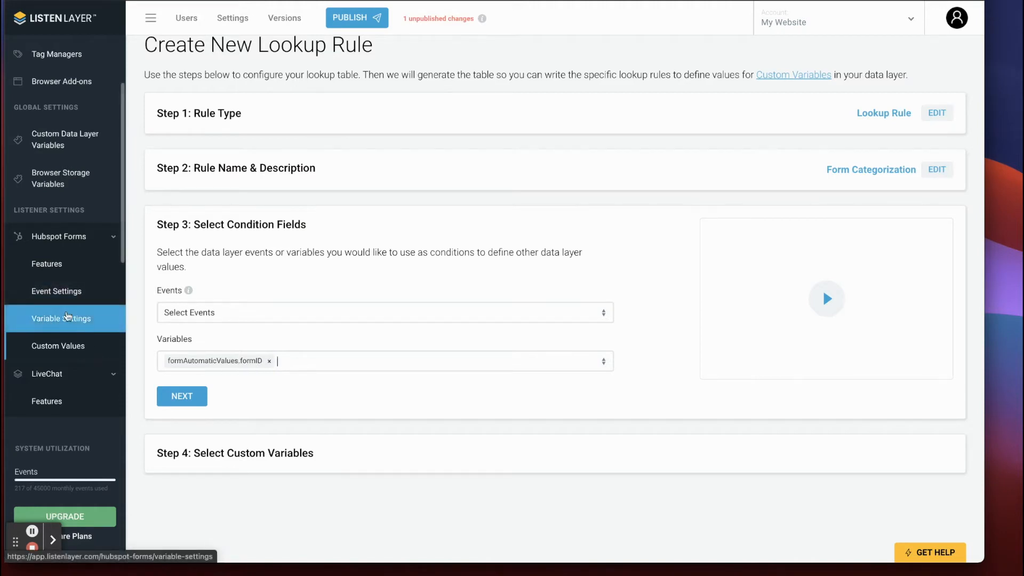
- Confirm the condition fields and select formCategory and formName as the custom variables of the lookup rule
left_click(180, 396)
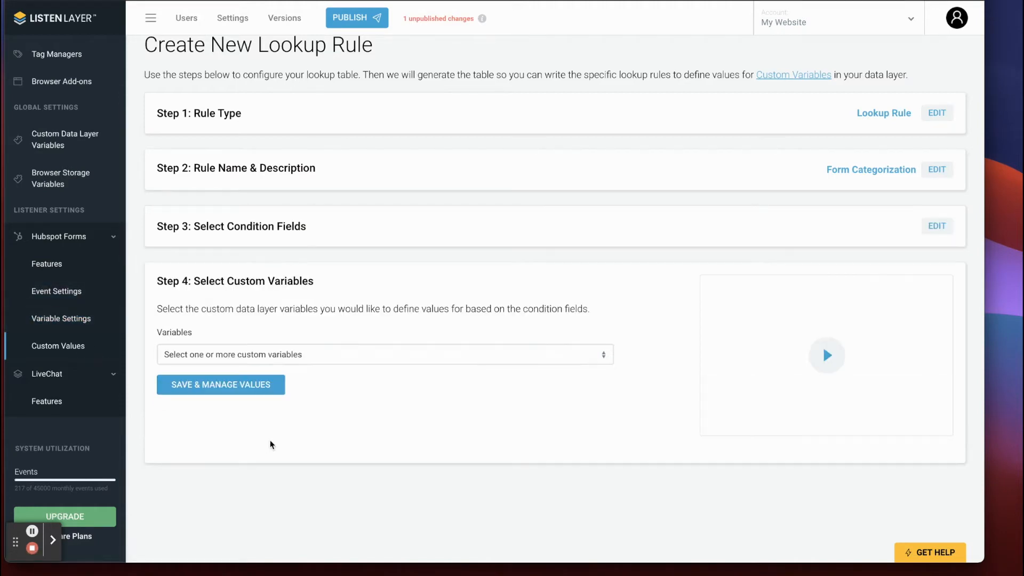
left_click(313, 357)
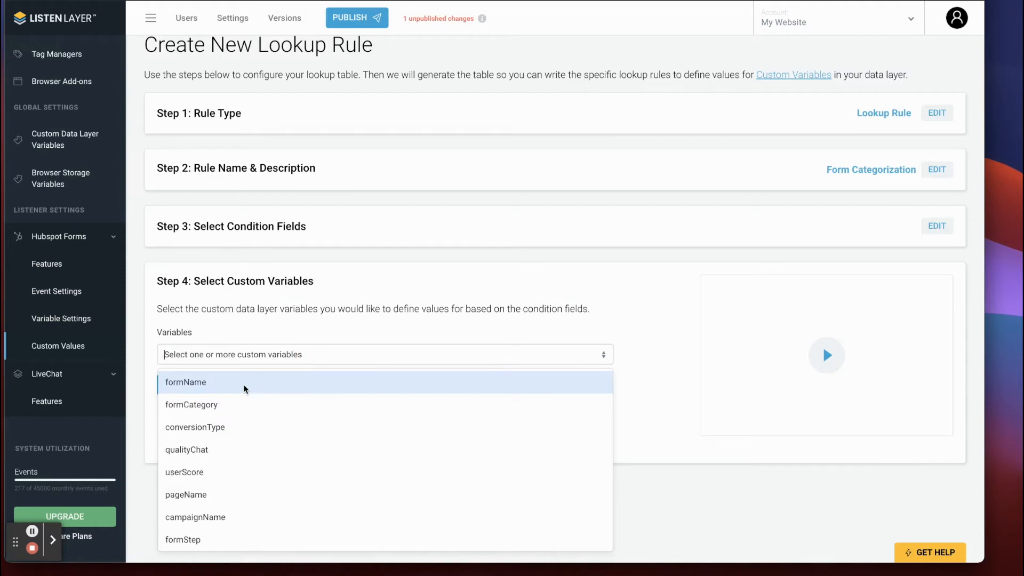
left_click(205, 409)
left_click(277, 354)
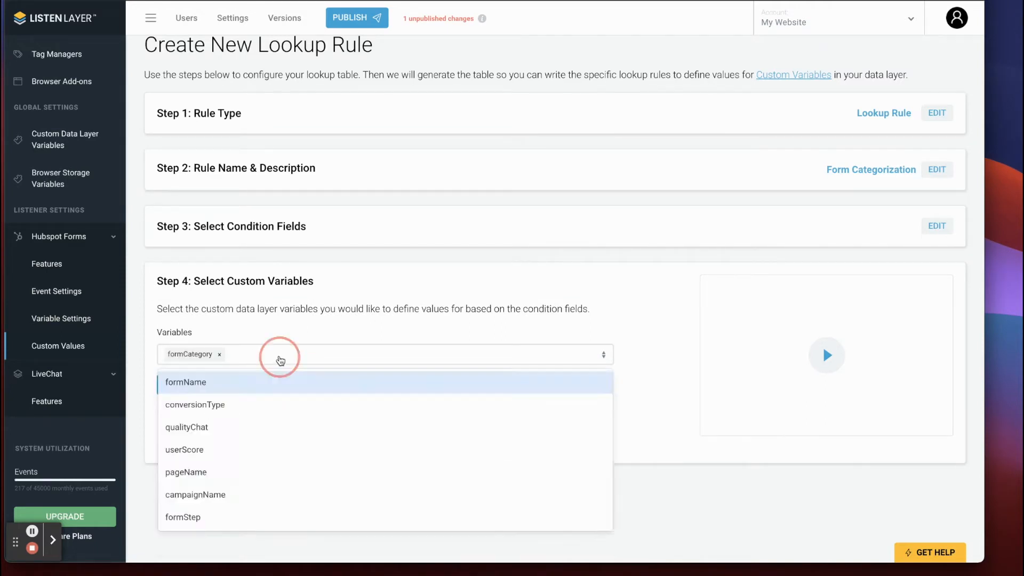
left_click(194, 387)
- Save the Form Categorization lookup rule and open its lookup table for editing
left_click(223, 385)
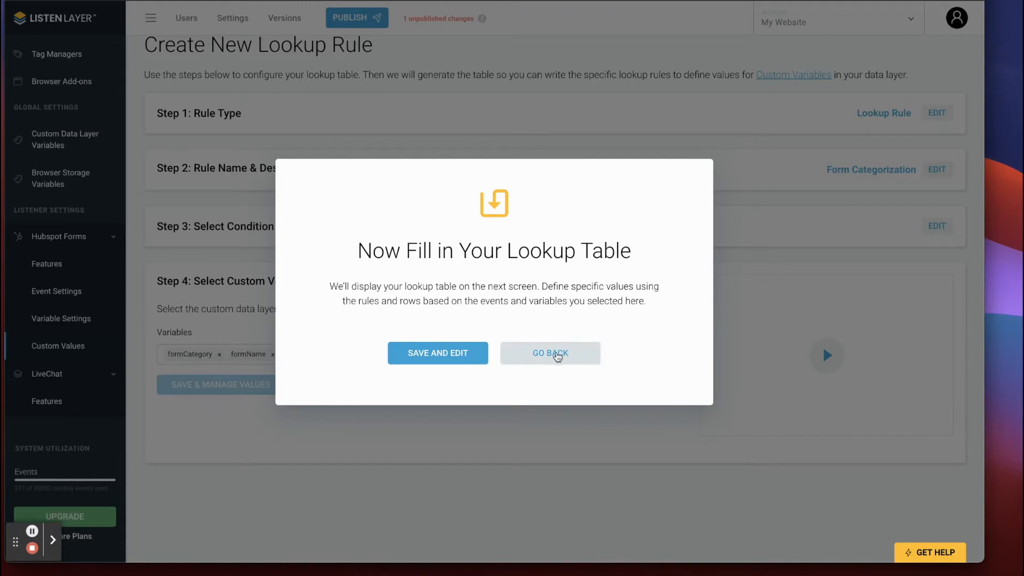
left_click(543, 357)
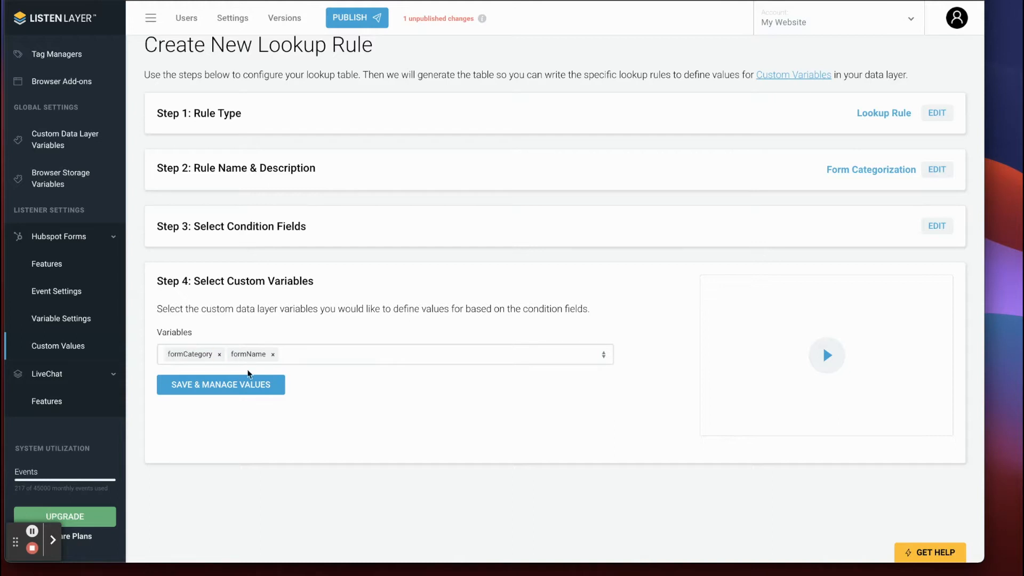
left_click(215, 387)
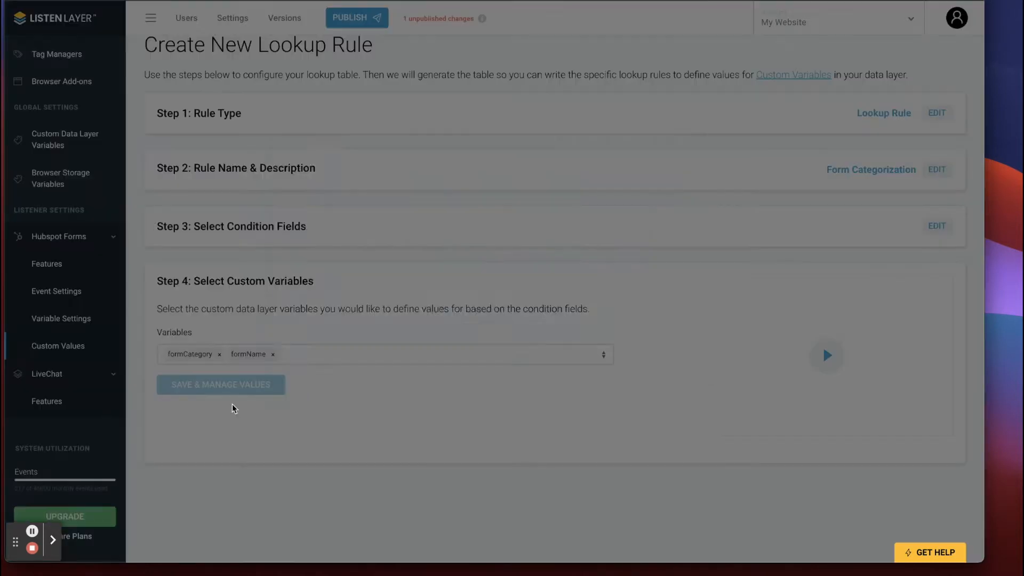
left_click(432, 356)
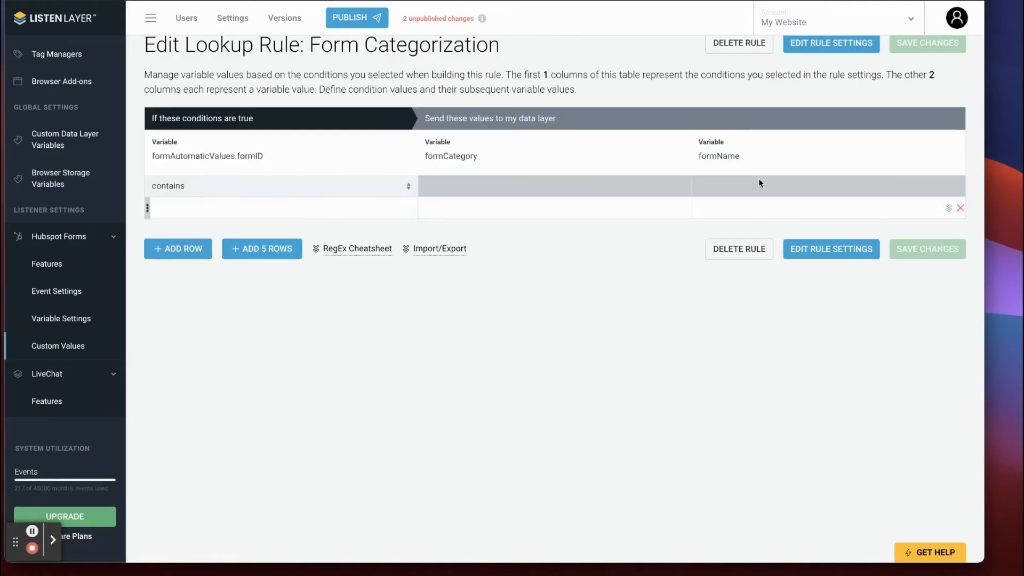
- Add five rows to the lookup table and review its condition, formCategory and formName columns
left_click(257, 248)
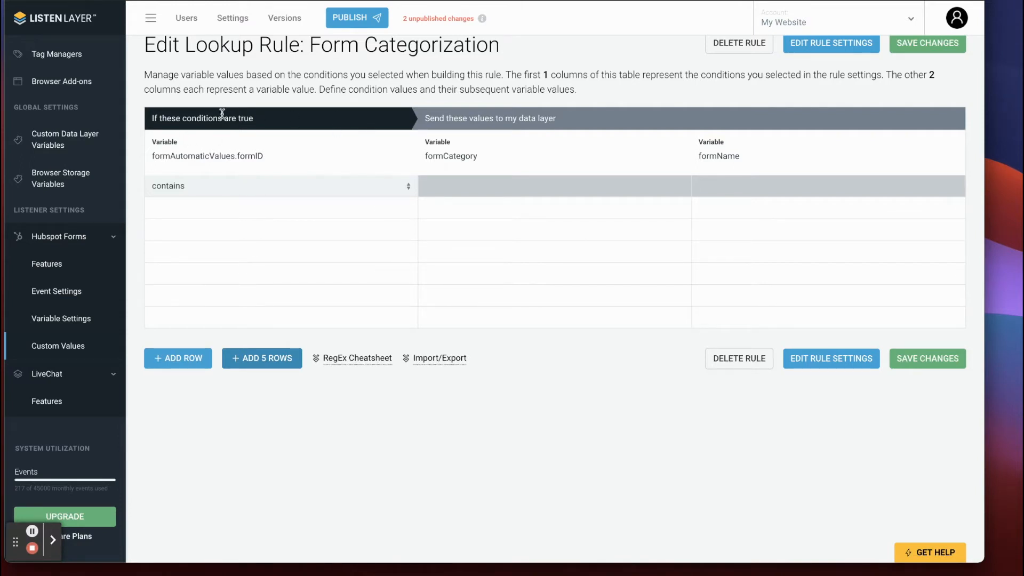
left_click_drag(257, 118, 151, 116)
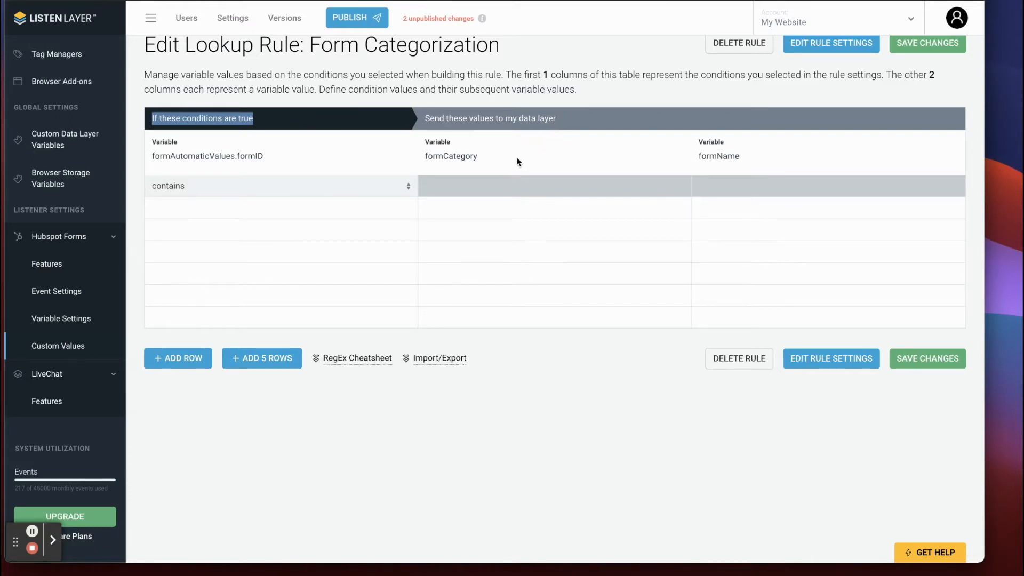
left_click_drag(477, 160, 423, 155)
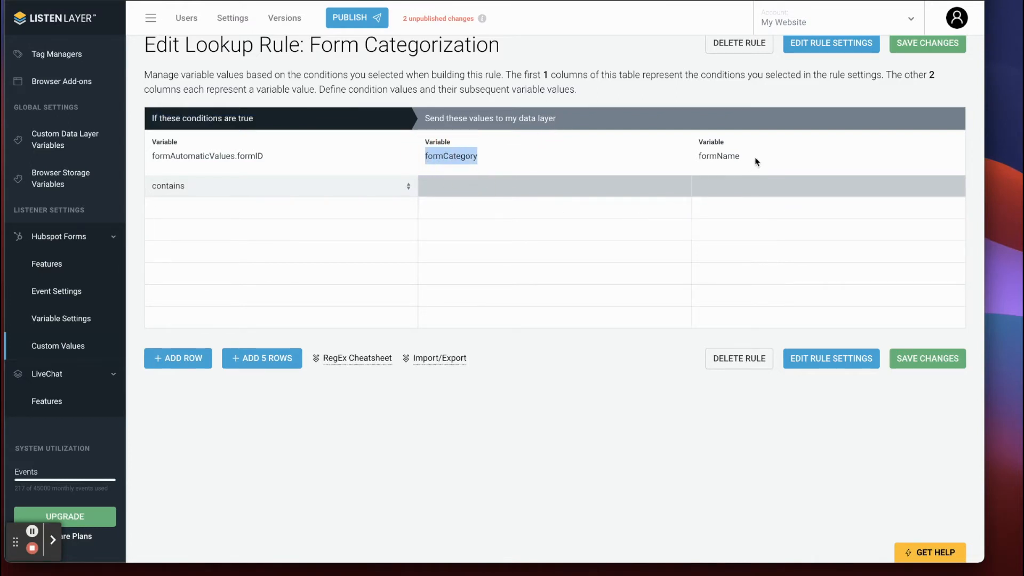
left_click_drag(757, 165, 677, 163)
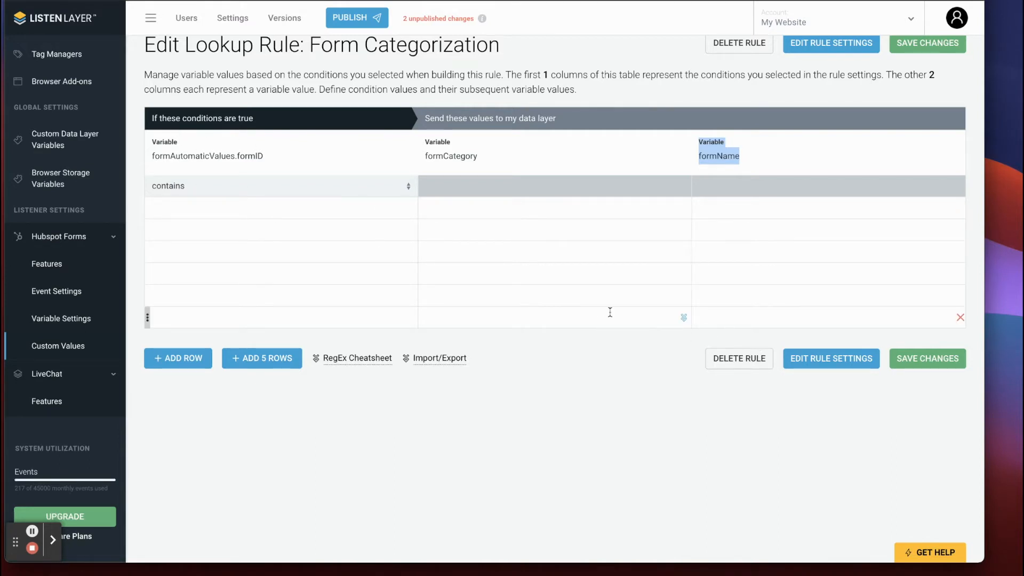
- Remove the five extra empty rows from the lookup table, keeping a single row
left_click(961, 320)
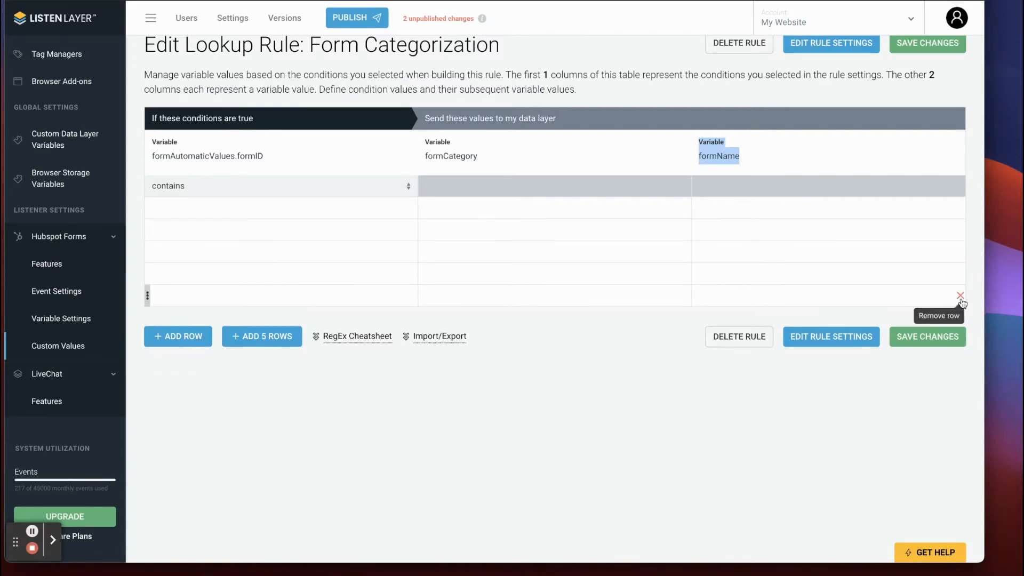
left_click(960, 297)
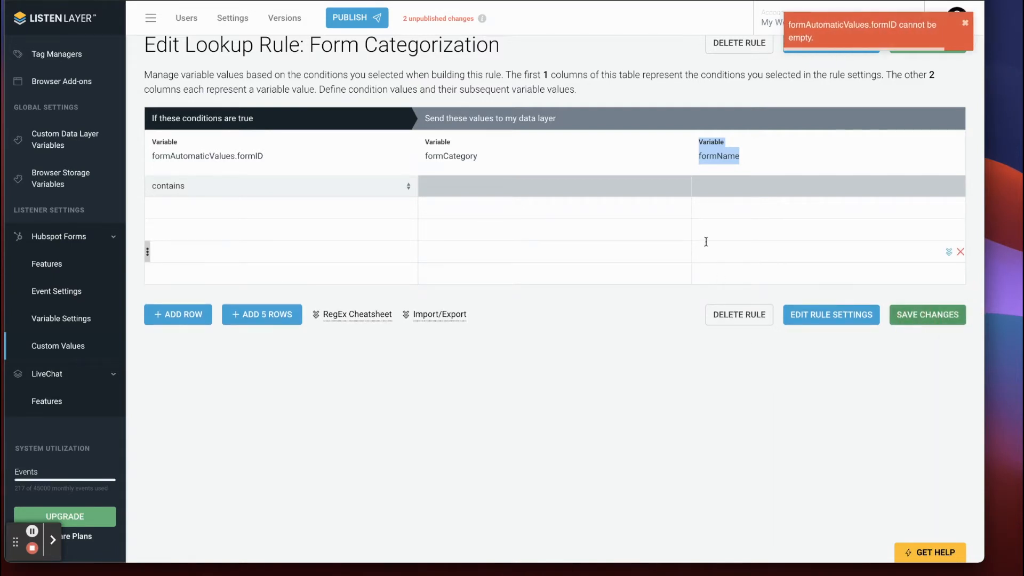
left_click(961, 274)
left_click(960, 251)
left_click(960, 230)
- Enter 0000 as the formID condition in the remaining lookup table row and save the changes
left_click(352, 211)
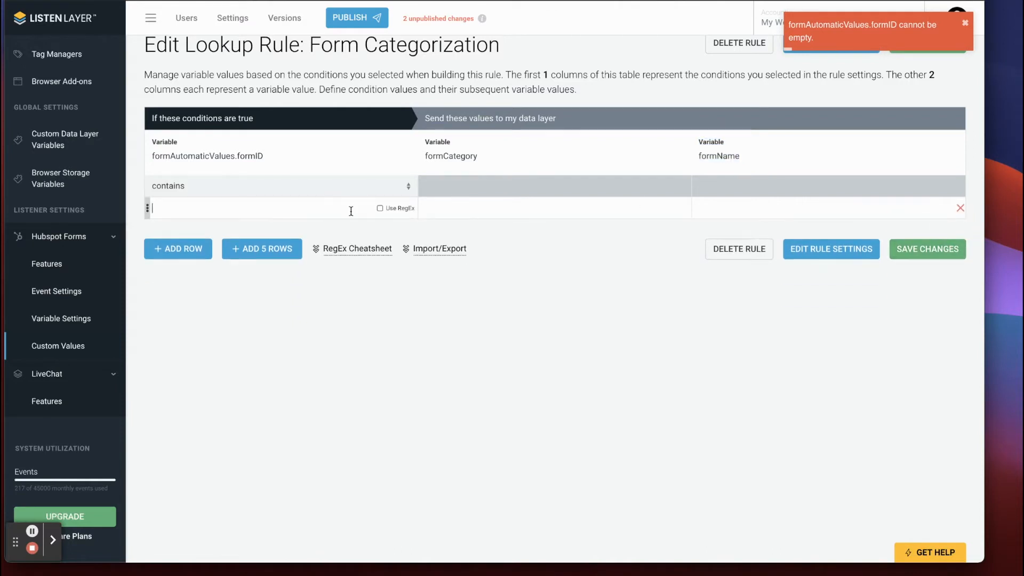
type("0000")
left_click(918, 248)
left_click(442, 352)
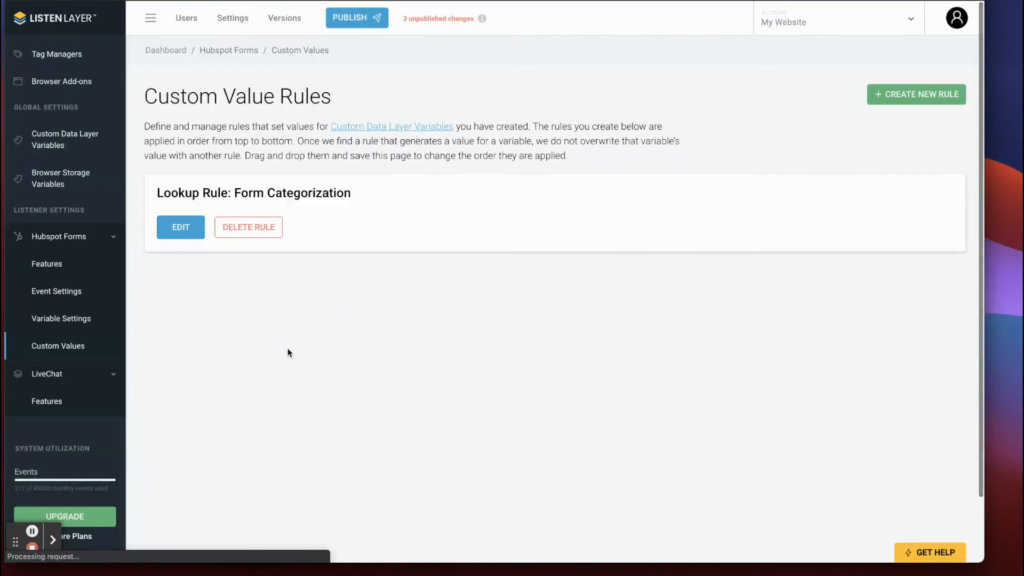
- Open the saved Form Categorization rule's settings and review its condition fields
left_click(165, 235)
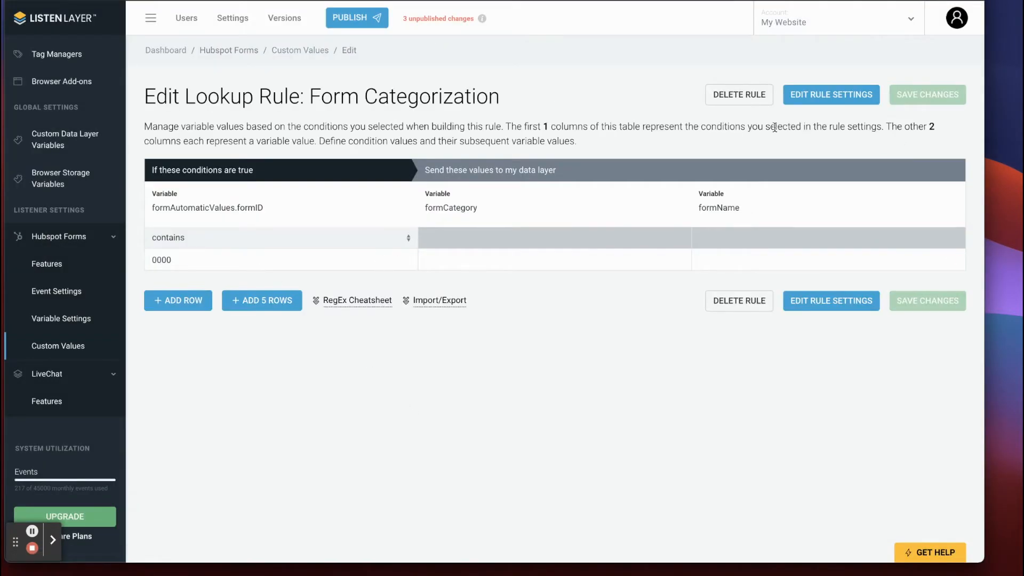
left_click(820, 102)
scroll(407, 415, "down", 2)
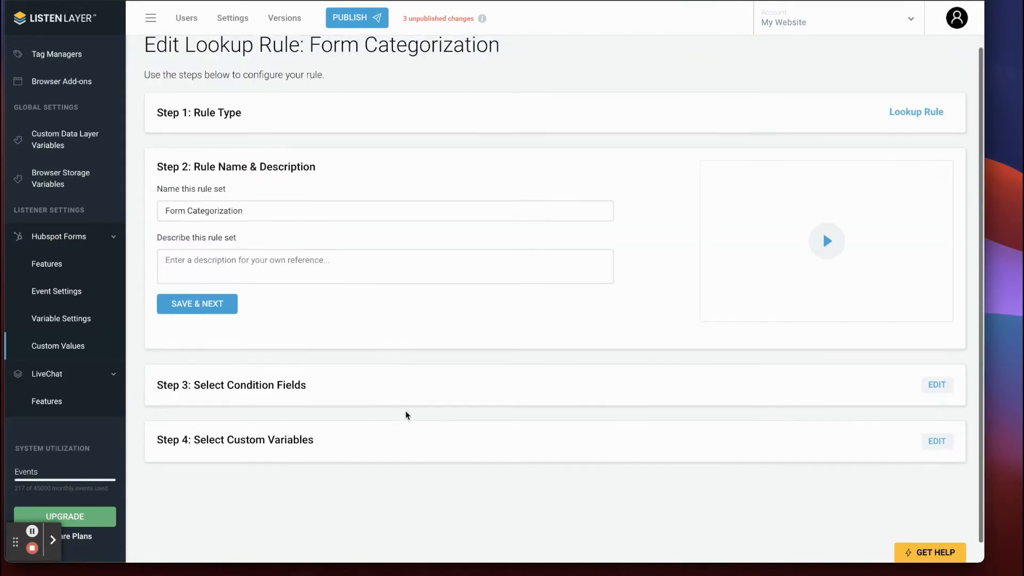
left_click(945, 362)
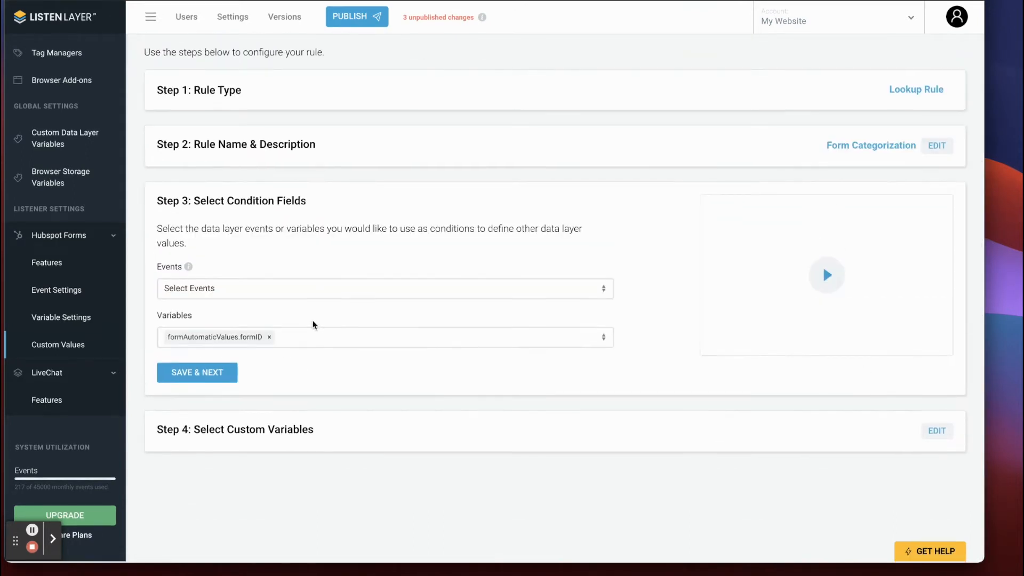
left_click_drag(163, 317, 279, 384)
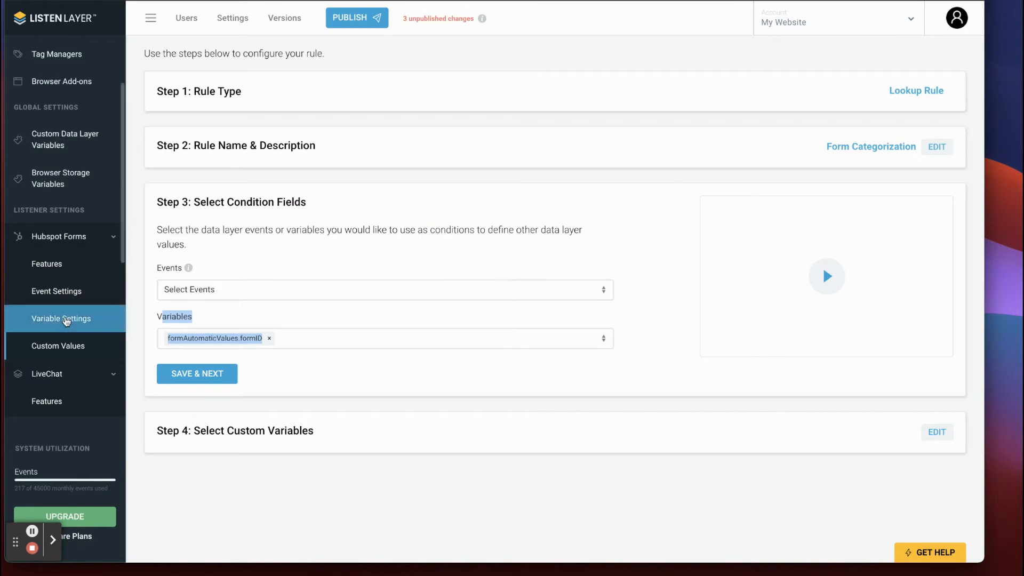
- Check the automatic data layer variables in the Hubspot Forms variable settings, and switch to the Tag Manager preview
left_click(75, 319)
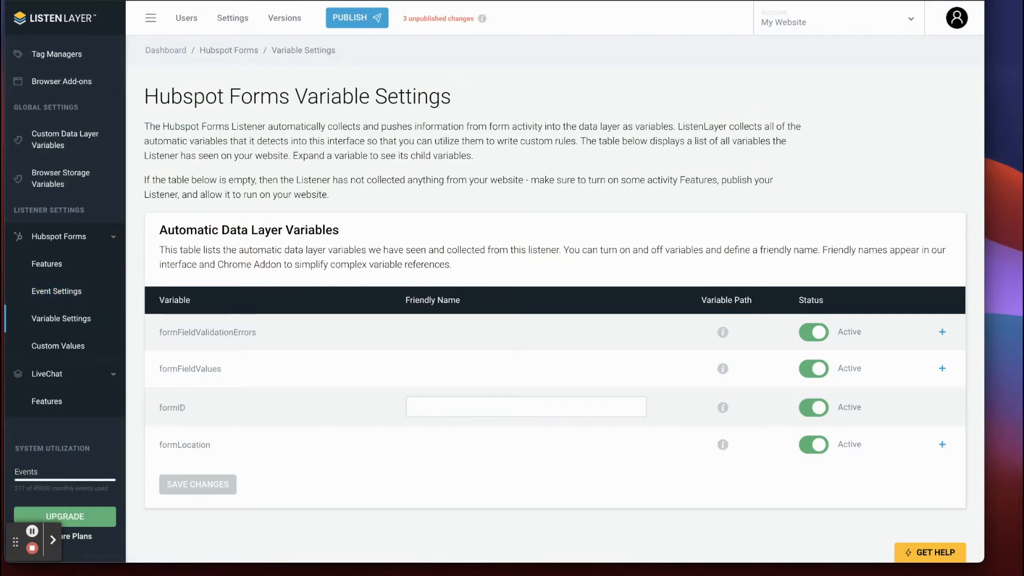
left_click(181, 1)
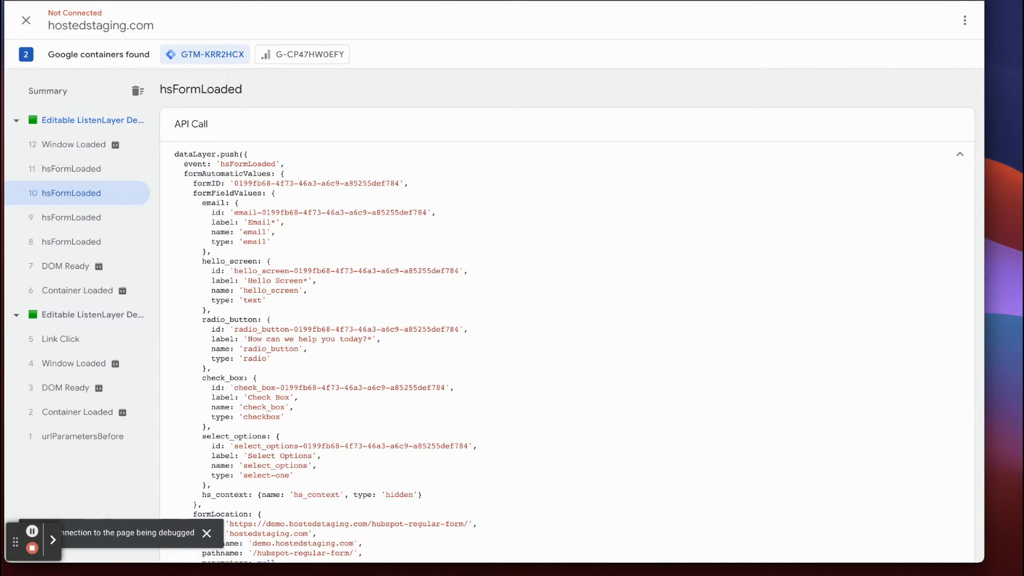
- Return to ListenLayer and review the child variables of formFieldValues in the Automatic Data Layer Variables table, collapsing them again
left_click(224, 1)
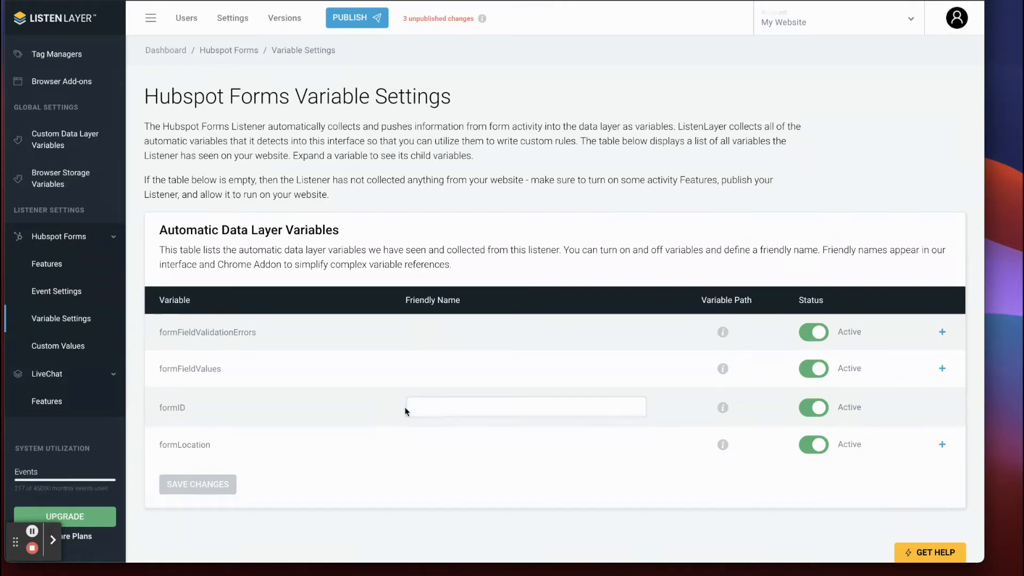
left_click(942, 369)
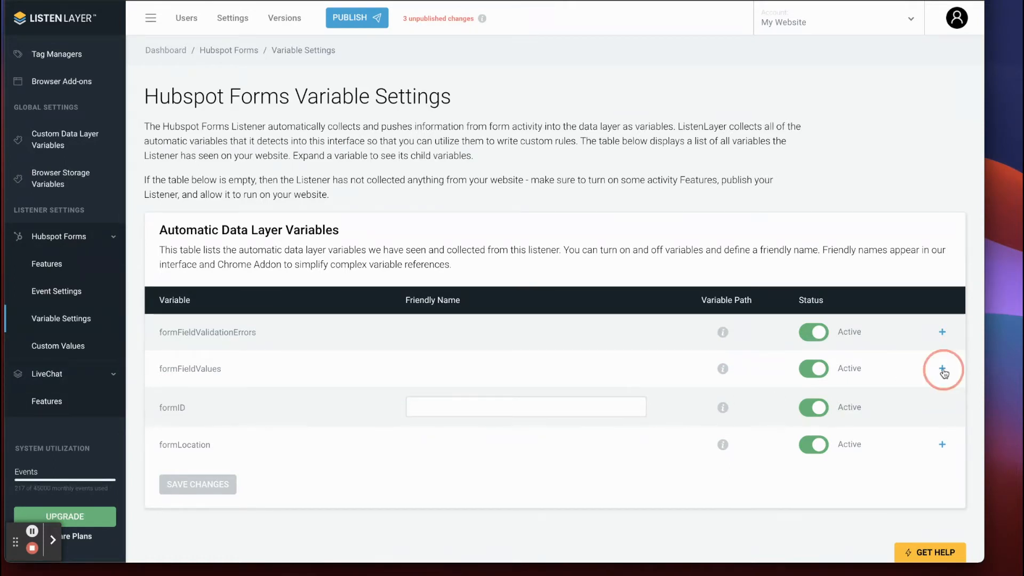
scroll(249, 376, "down", 8)
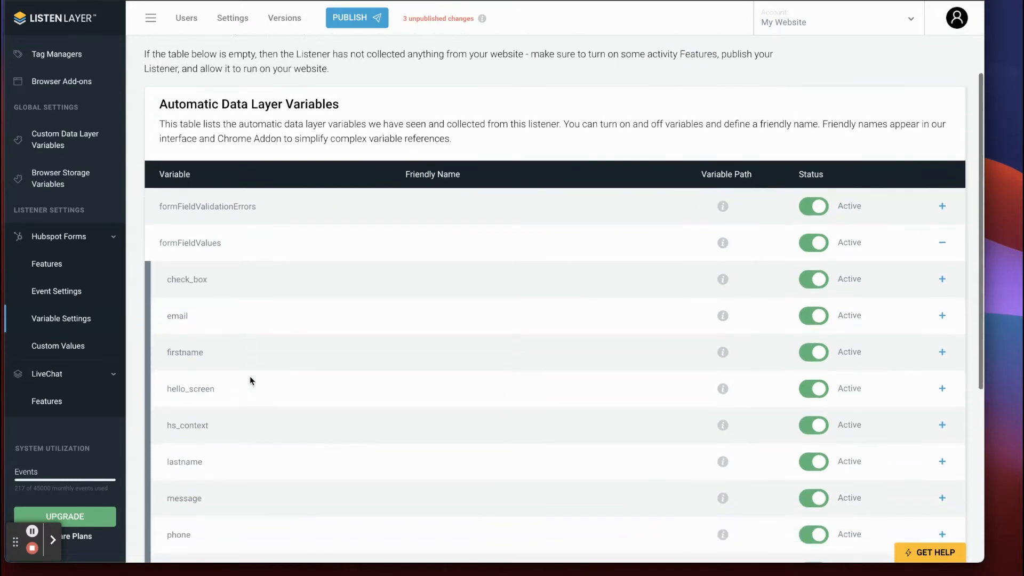
scroll(249, 375, "up", 4)
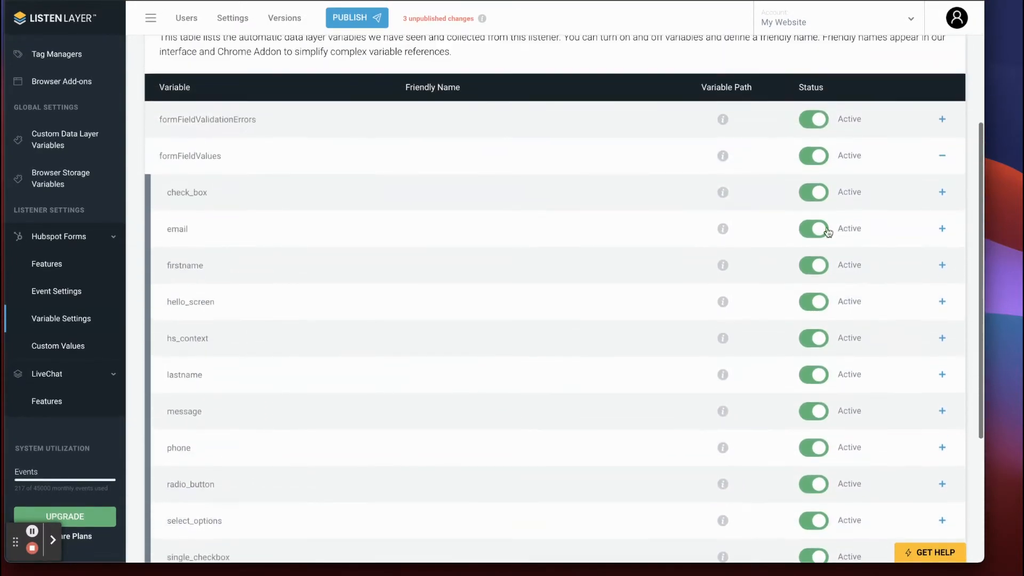
left_click(941, 159)
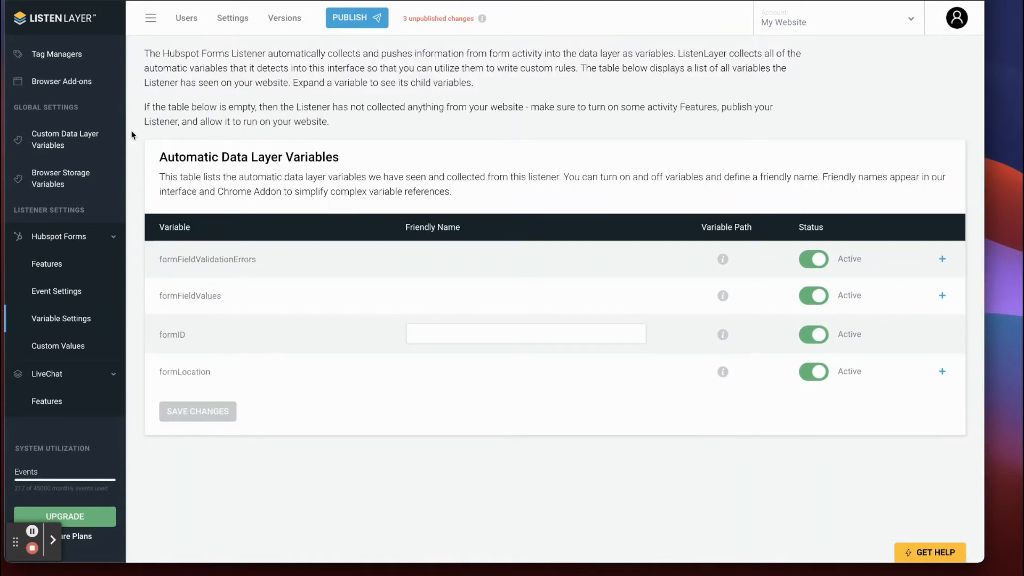
left_click_drag(159, 158, 367, 155)
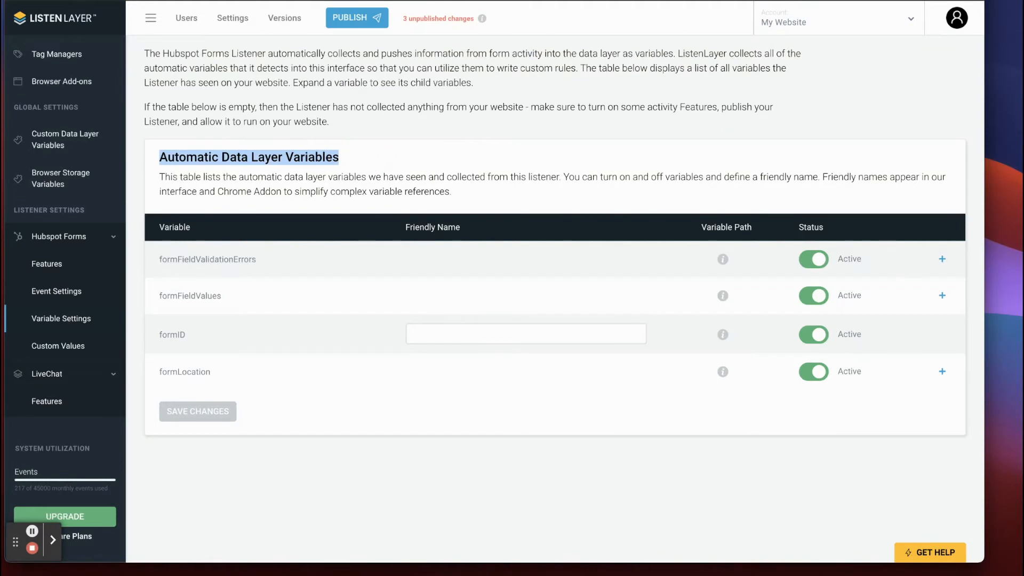
- Switch to the Tag Manager preview and examine formAutomaticValues and its formID in the hsFormLoaded API call
key("ctrl+Tab")
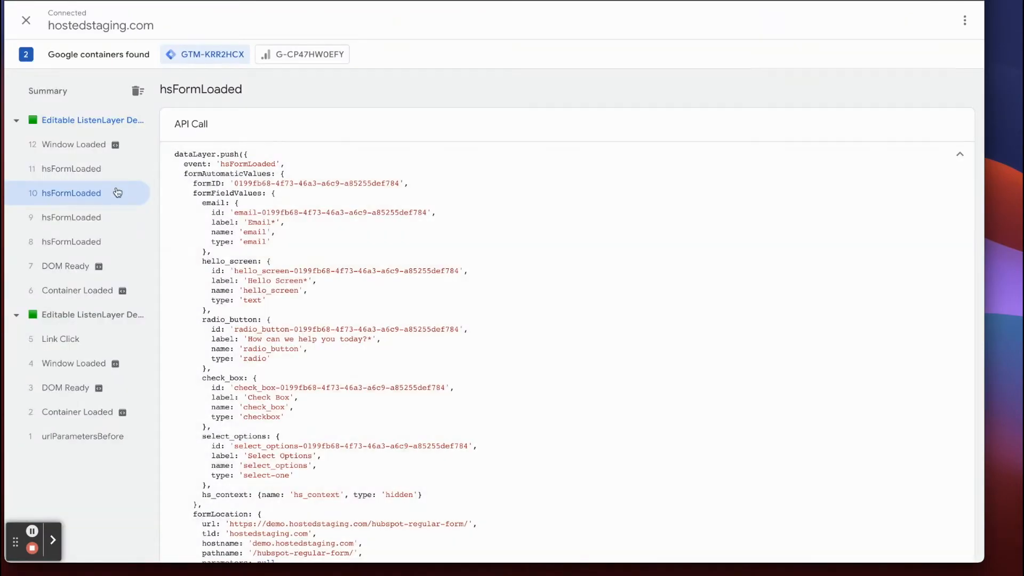
left_click_drag(184, 174, 274, 173)
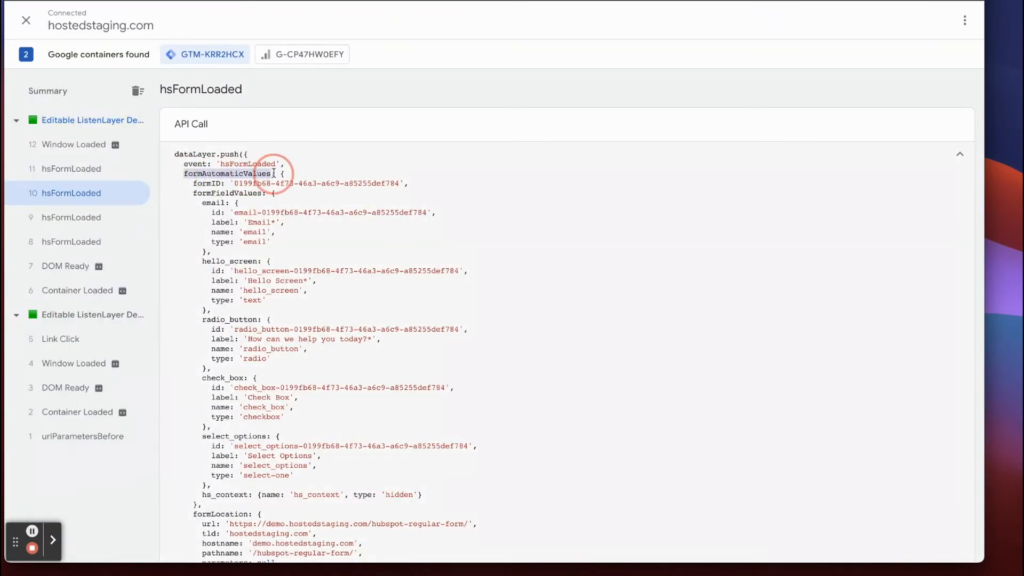
left_click_drag(188, 183, 224, 184)
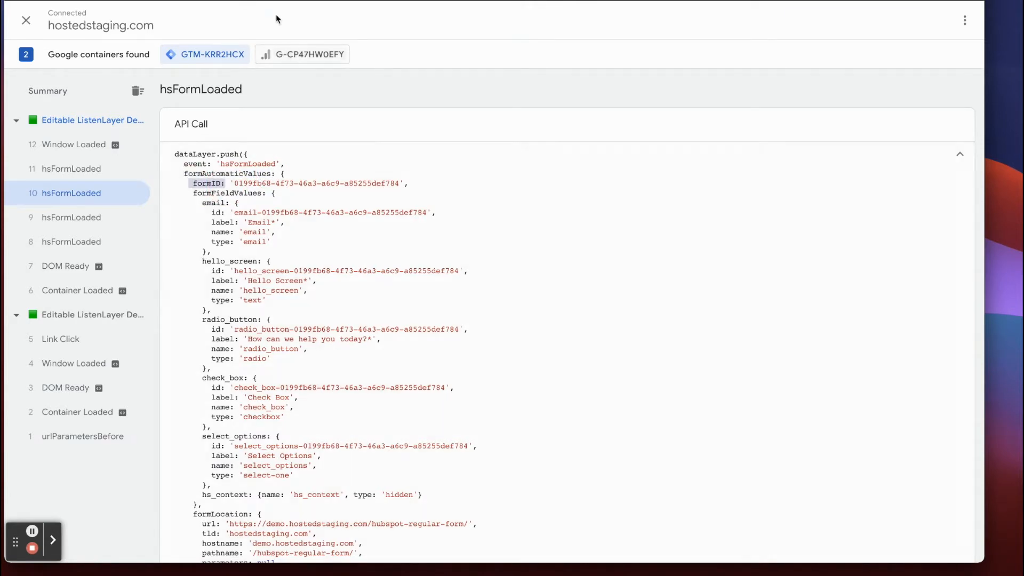
left_click_drag(184, 172, 295, 169)
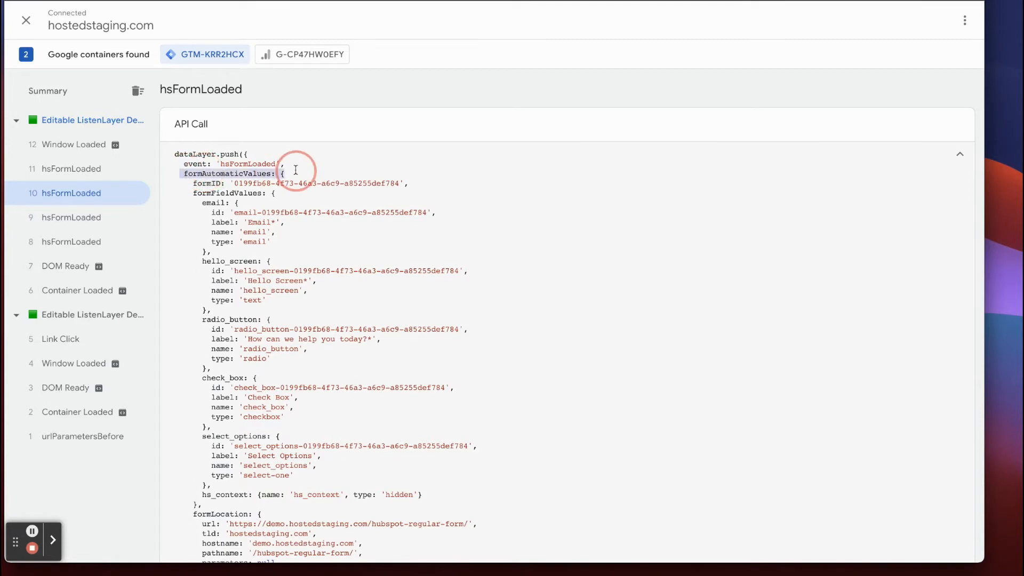
left_click_drag(189, 183, 225, 182)
- Back in ListenLayer, expand the formLocation variable and open the originPathName friendly name for editing
key("ctrl+Tab")
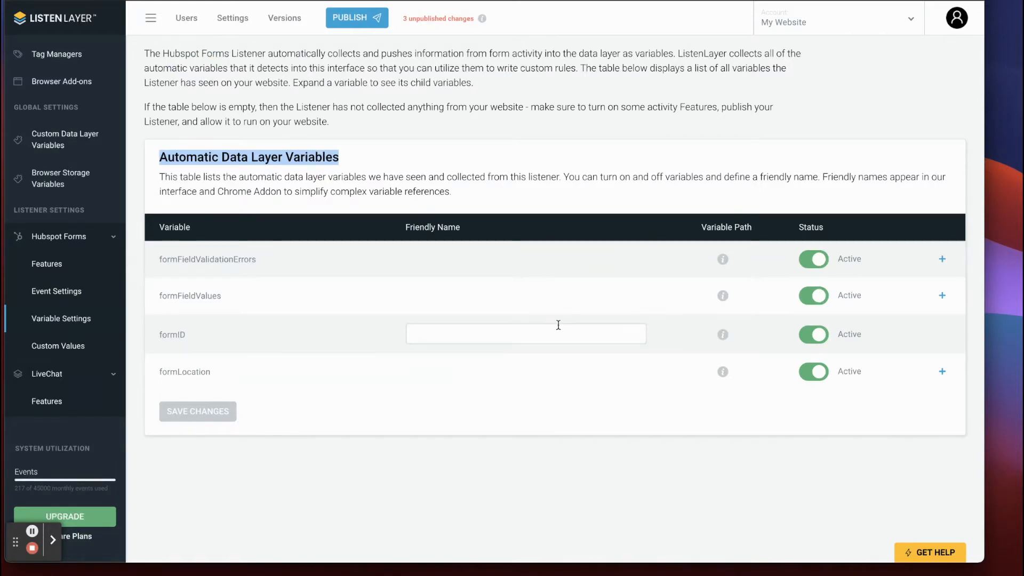
left_click(942, 371)
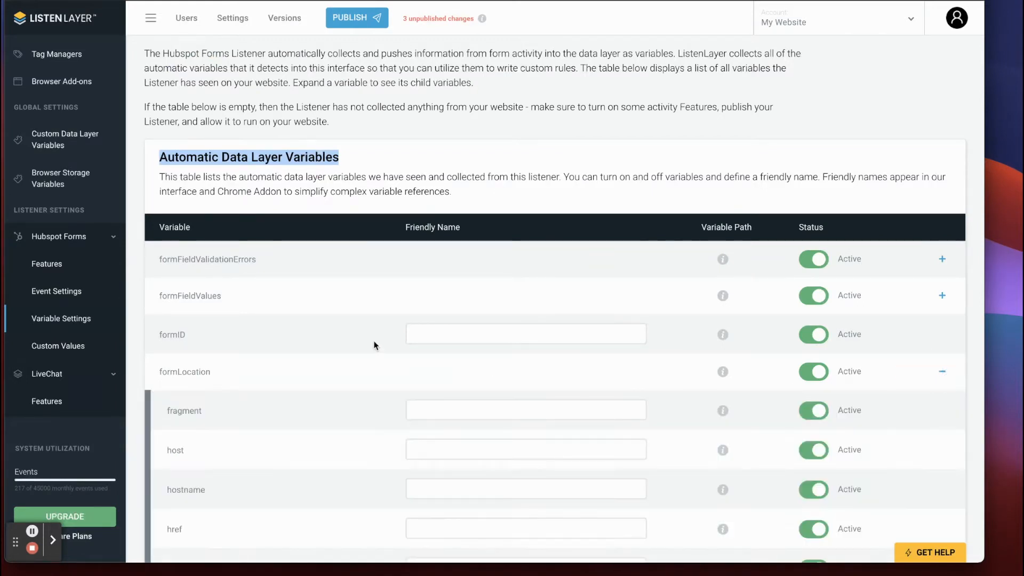
scroll(374, 346, "down", 1)
scroll(375, 346, "down", 4)
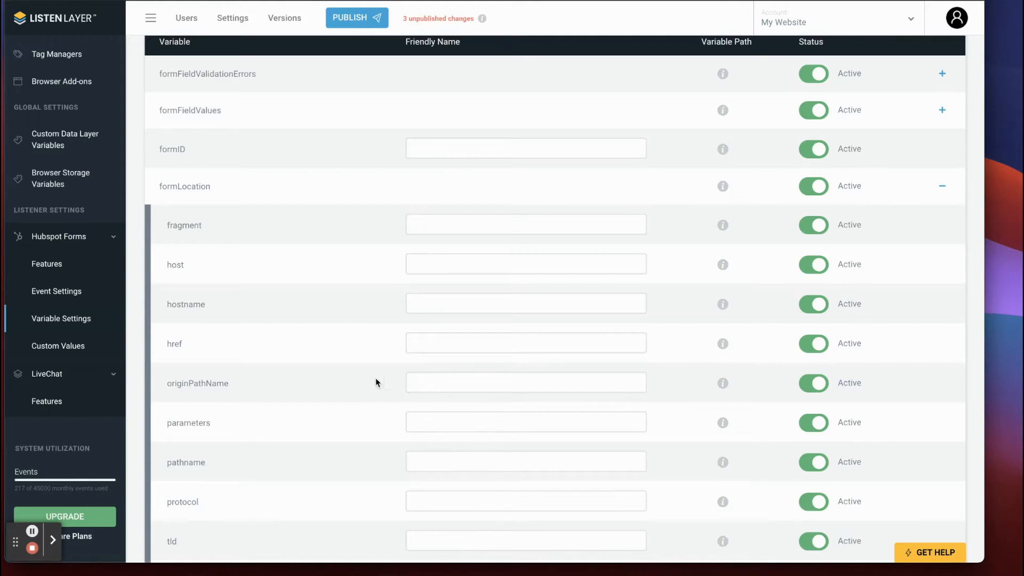
left_click(431, 381)
- Switch to the Tag Manager preview and locate originPathName within formLocation in the hsFormLoaded API call
left_click(382, 1)
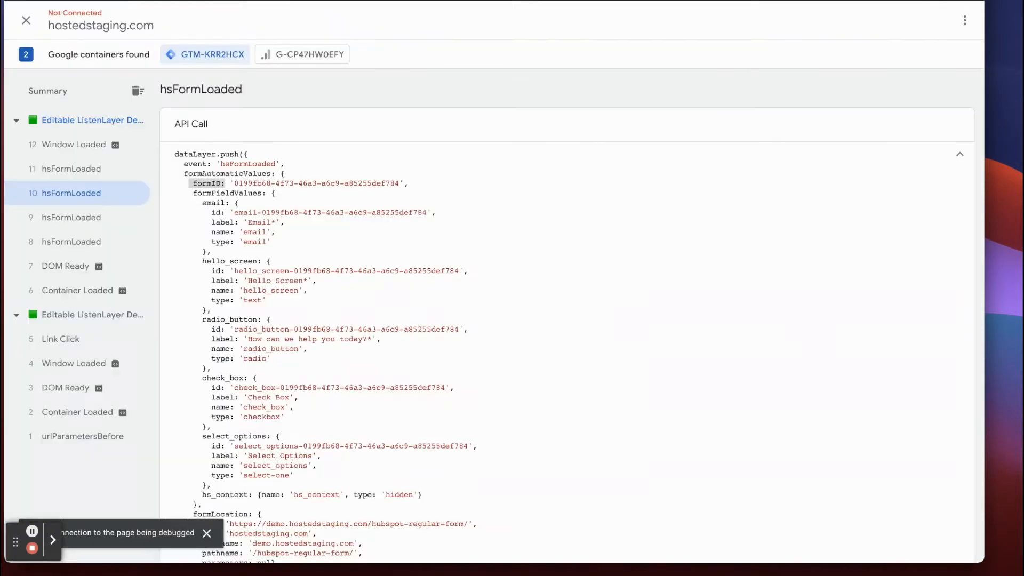
scroll(243, 253, "down", 3)
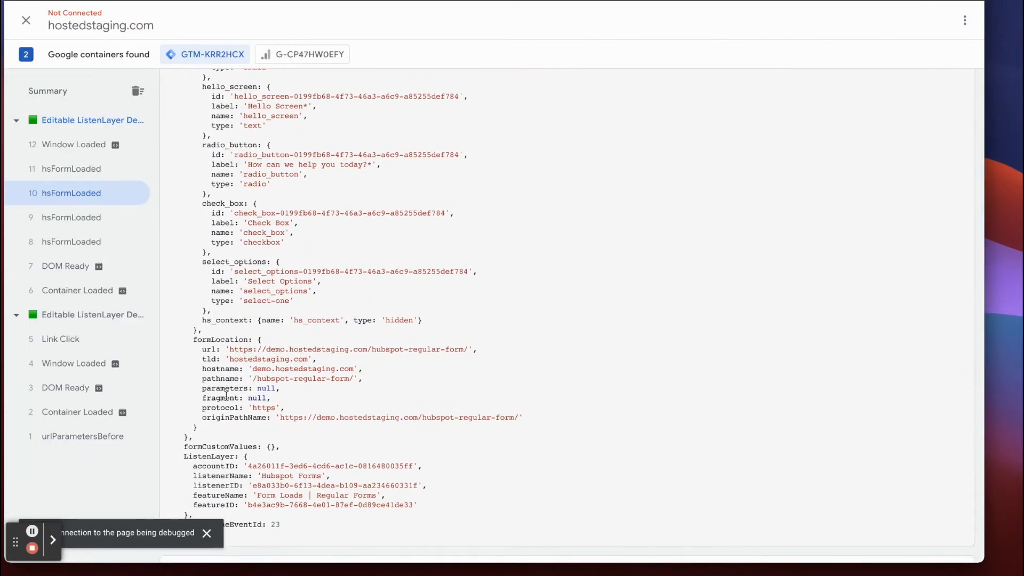
left_click(205, 418)
double_click(261, 418)
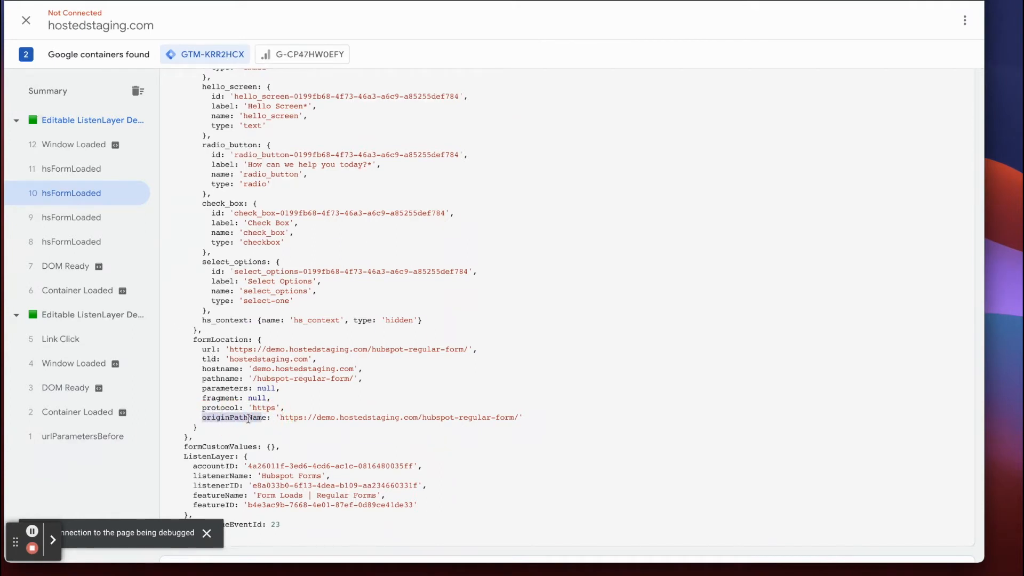
scroll(195, 338, "up", 4)
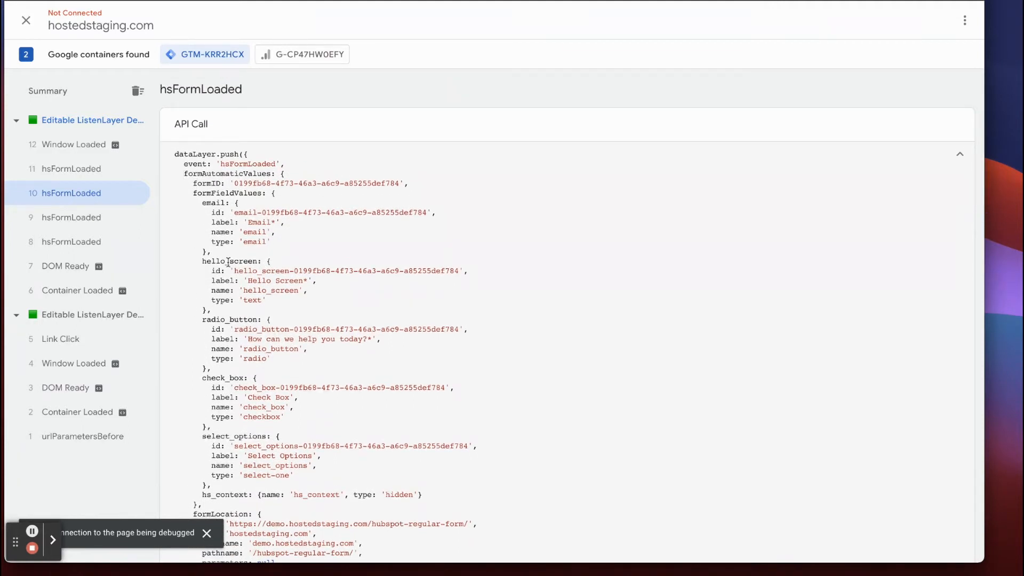
scroll(223, 262, "down", 4)
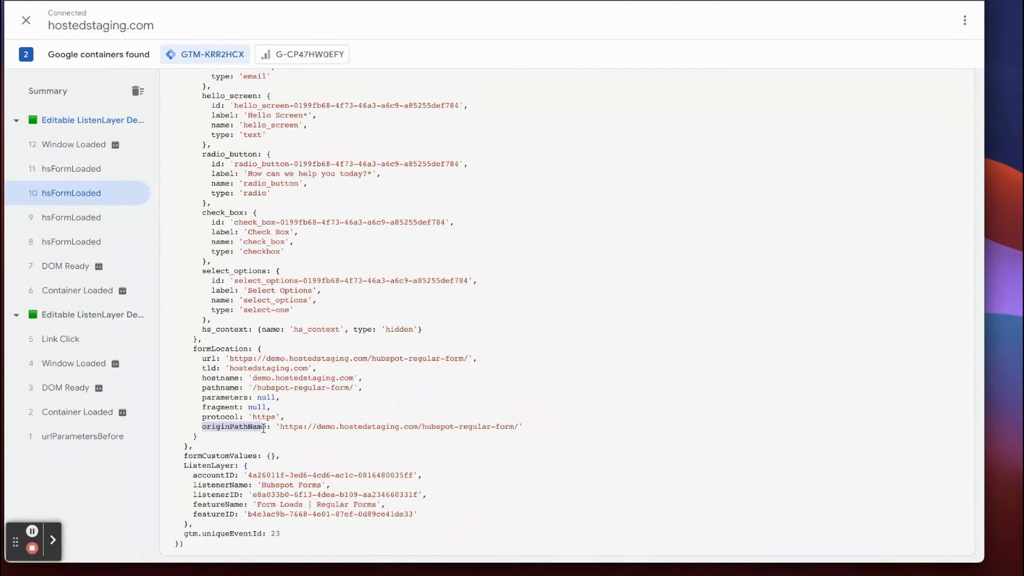
scroll(248, 388, "up", 4)
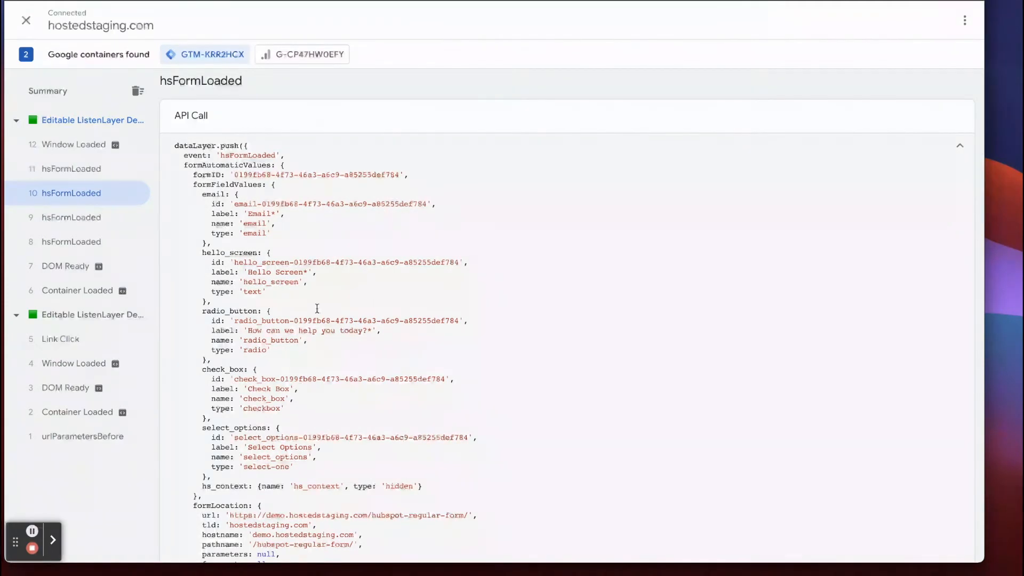
- Examine the /hubspot-regular-form/ path at the end of the originPathName value in the hsFormLoaded API call
scroll(238, 333, "down", 2)
scroll(239, 333, "down", 3)
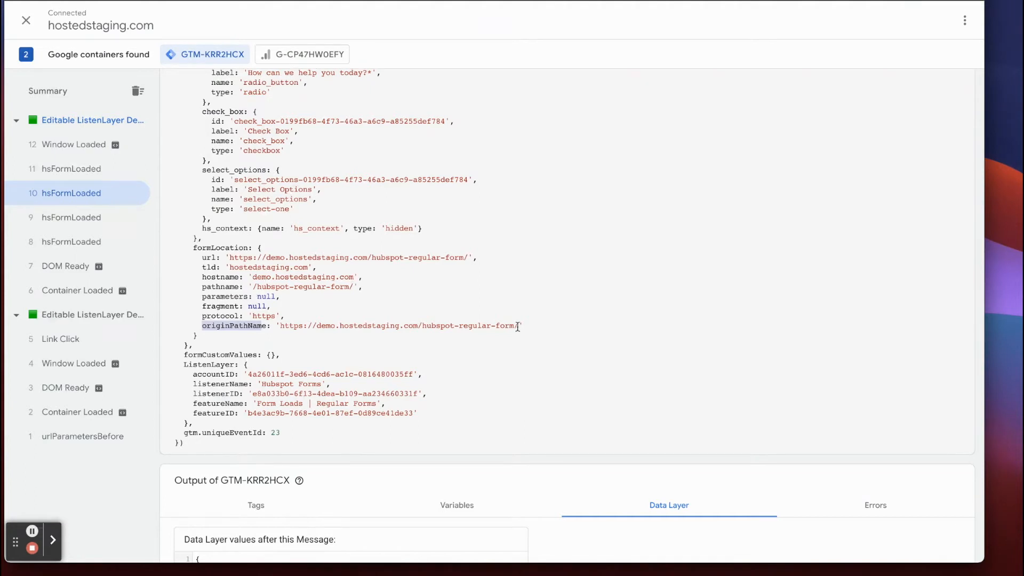
left_click_drag(518, 325, 418, 324)
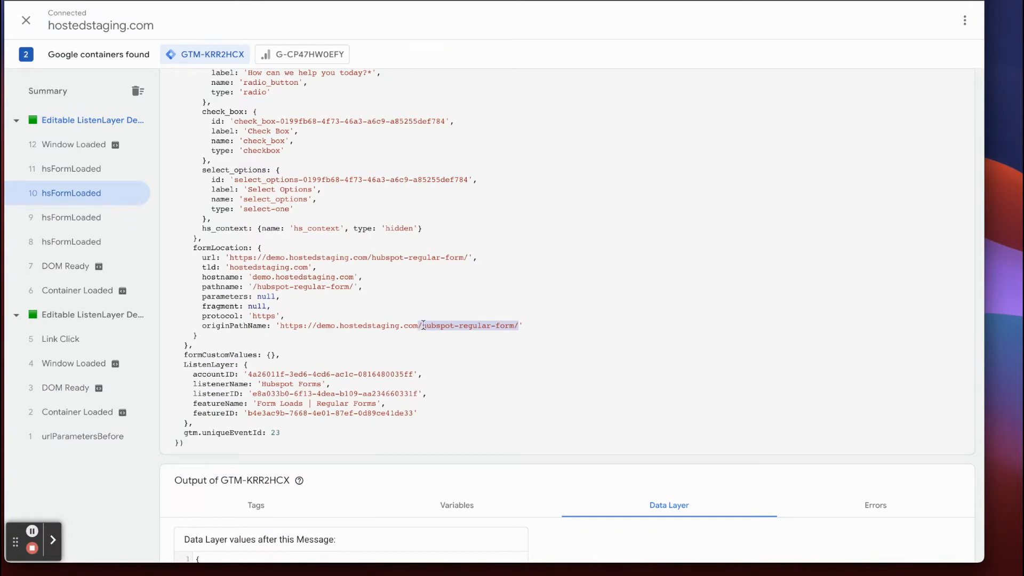
scroll(419, 325, "up", 6)
scroll(382, 287, "down", 3)
scroll(382, 287, "down", 3)
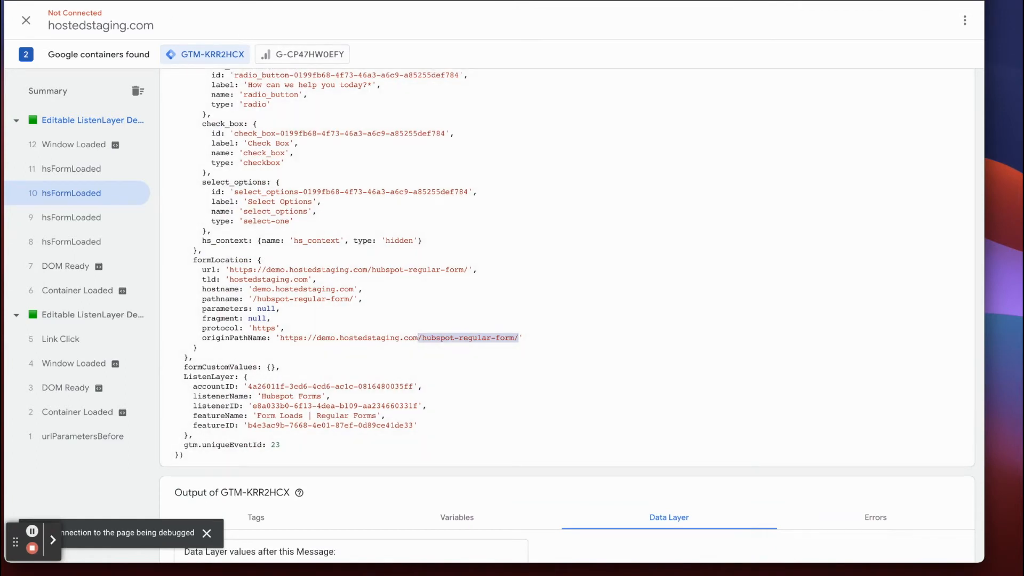
- Return to ListenLayer, give originPathName the friendly name Form Location, and save the variable settings
left_click(170, 1)
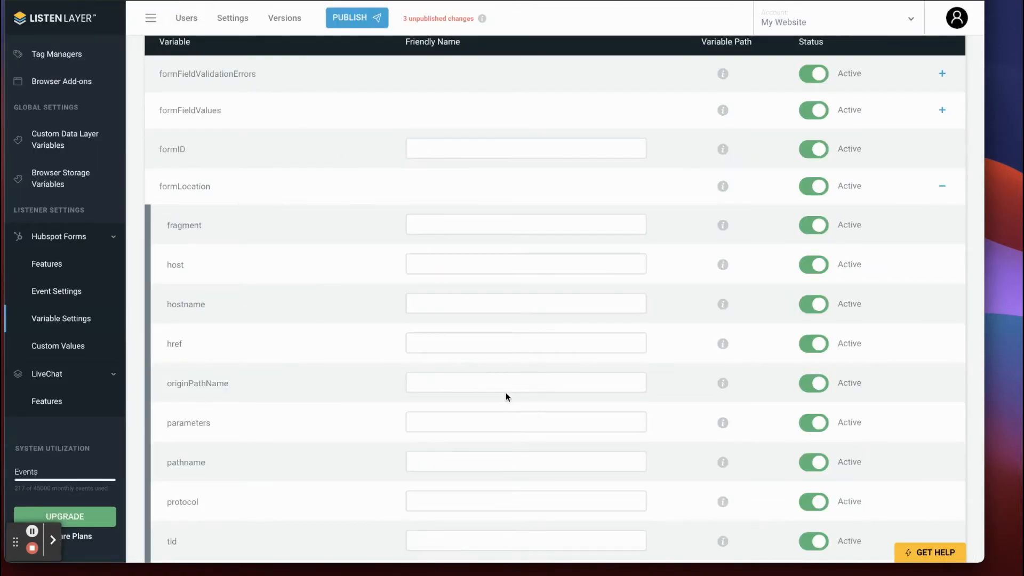
type("Form Location")
scroll(233, 258, "down", 3)
scroll(232, 258, "up", 5)
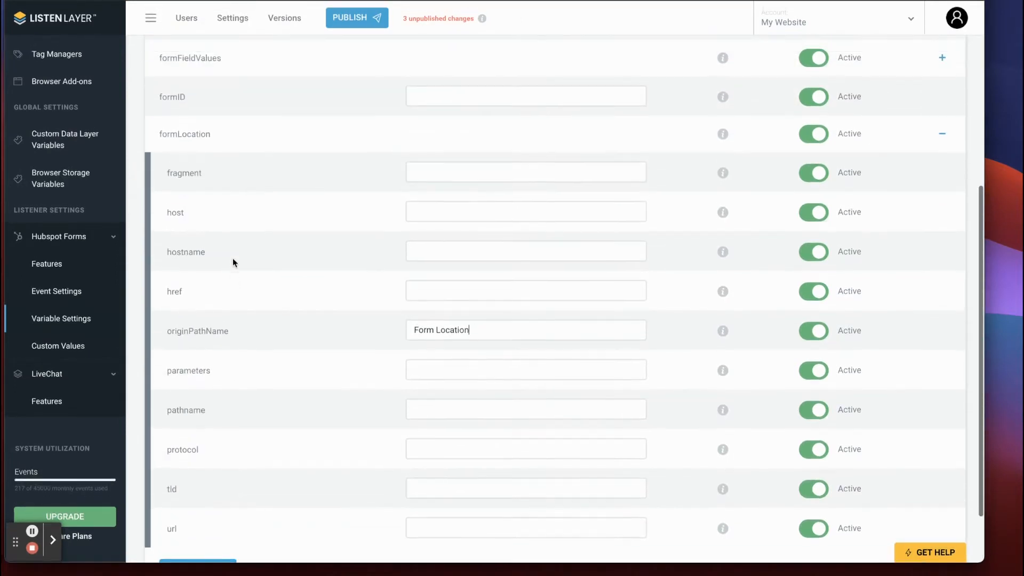
scroll(446, 350, "down", 4)
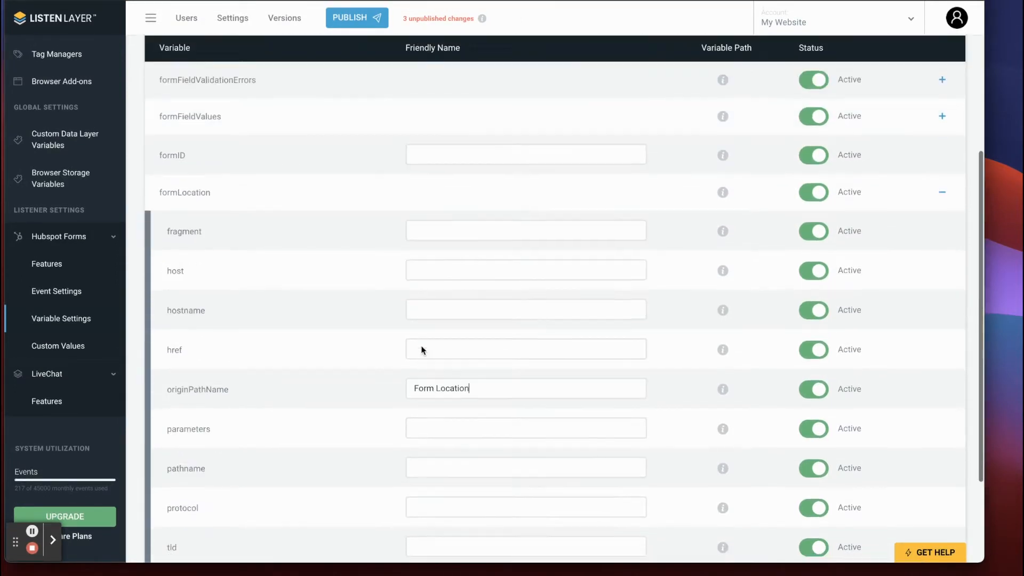
left_click(197, 529)
left_click(441, 357)
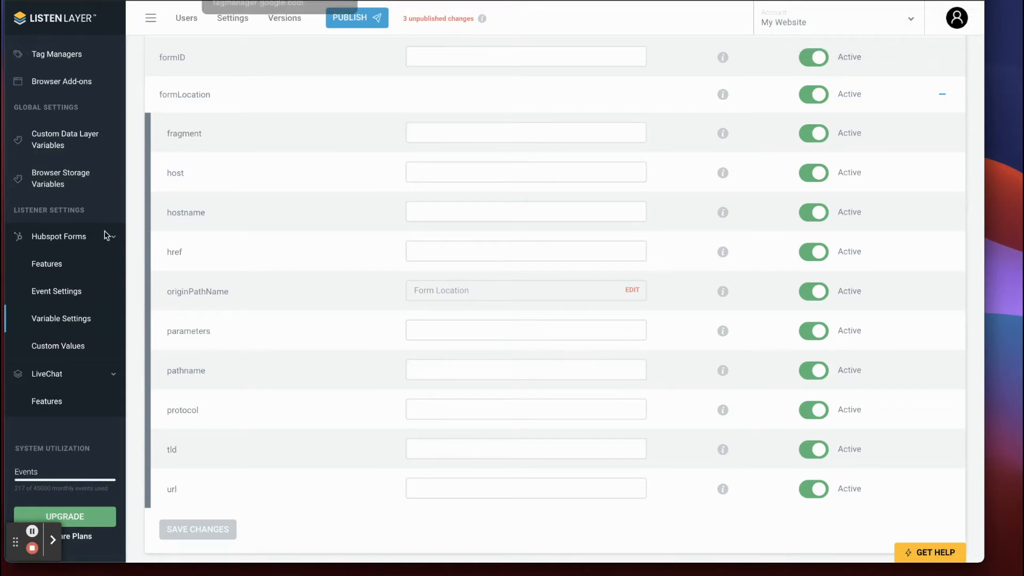
- Open the Form Categorization lookup rule from the custom values and edit its condition fields in the rule settings
left_click(49, 347)
left_click(171, 230)
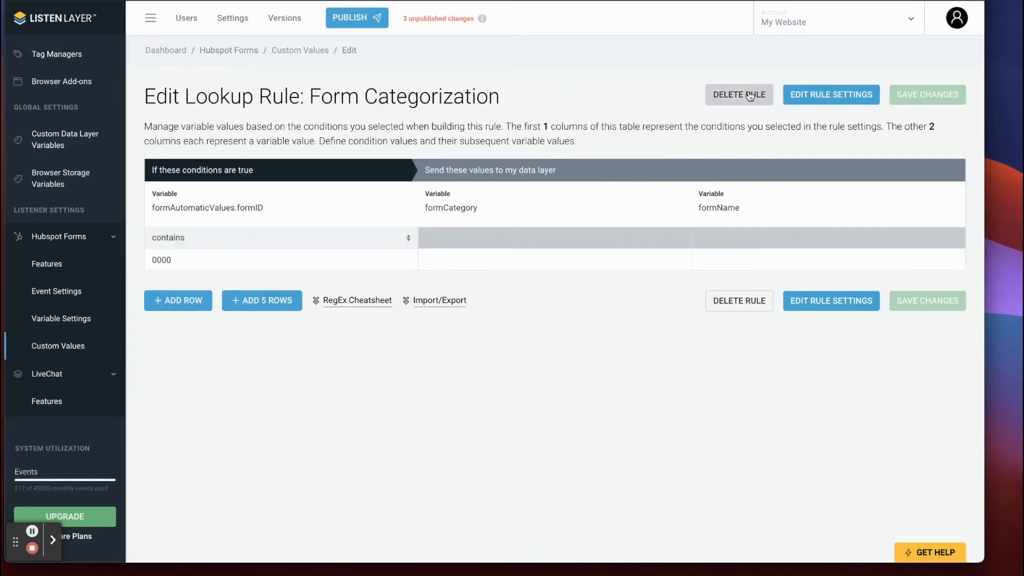
left_click(832, 95)
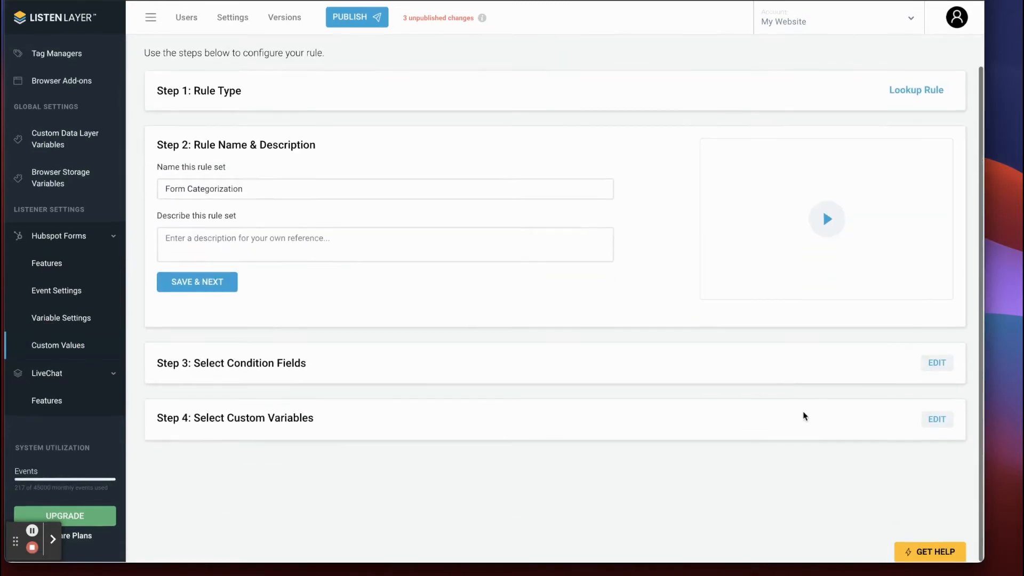
left_click(936, 363)
- Add the Form Location variable to the rule's condition fields, save, and continue to the lookup table values
left_click(339, 338)
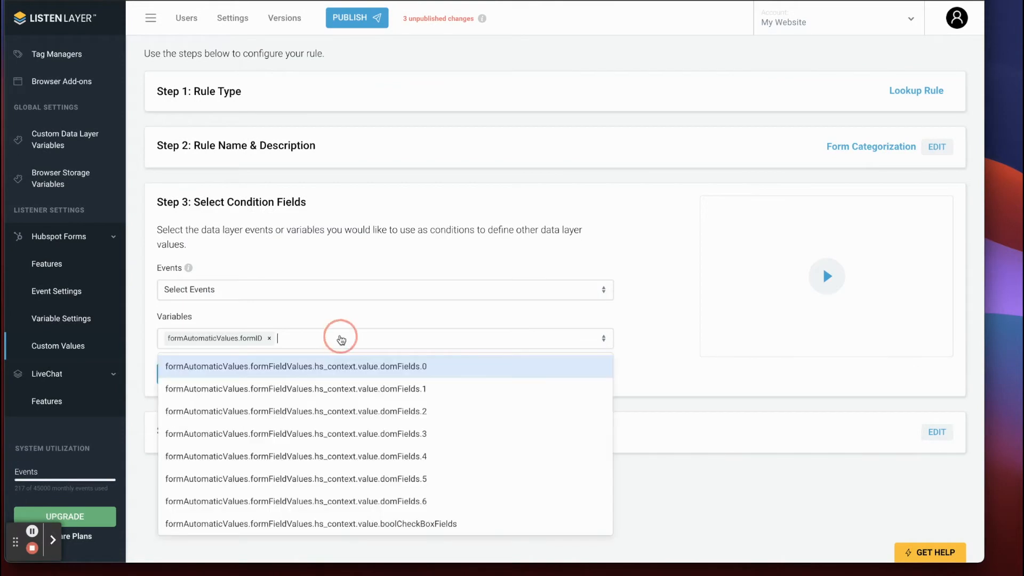
type("Form Loca")
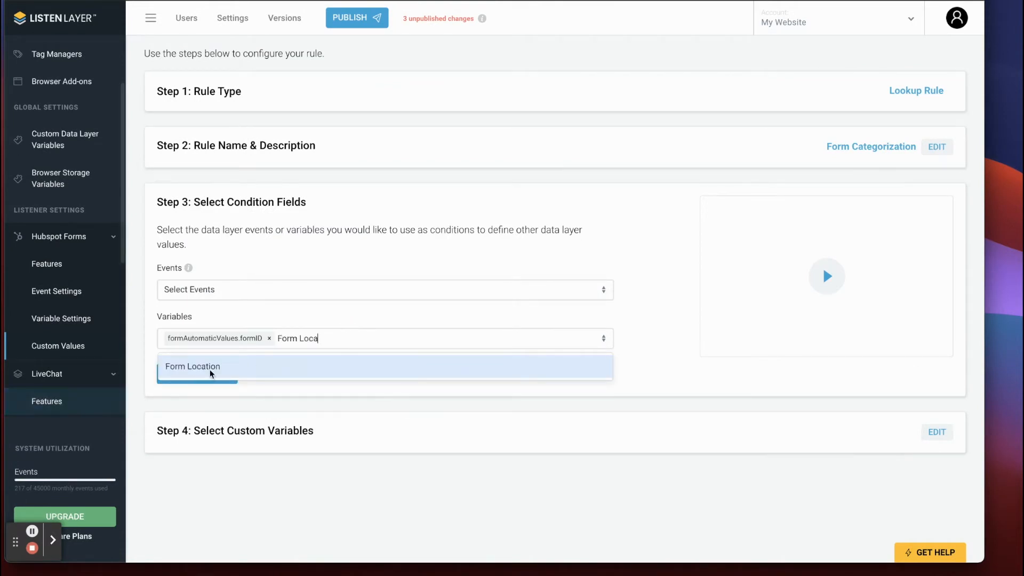
key("Return")
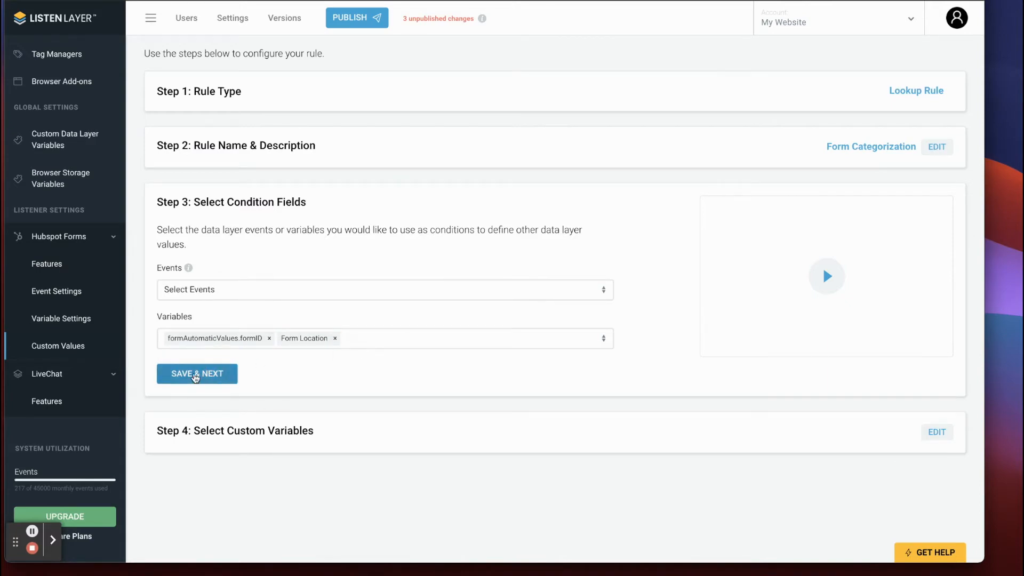
left_click(194, 376)
left_click(434, 352)
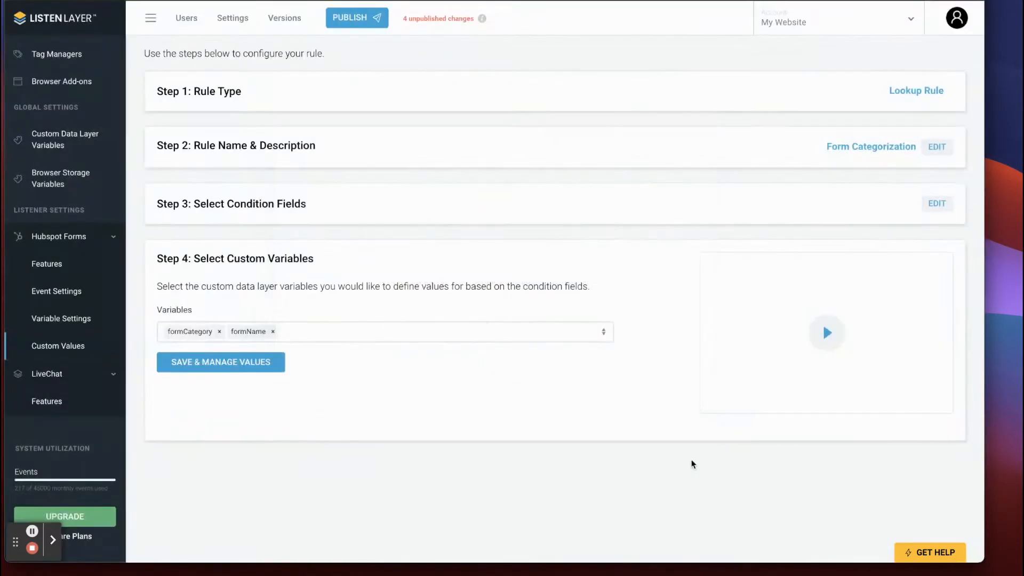
left_click(216, 359)
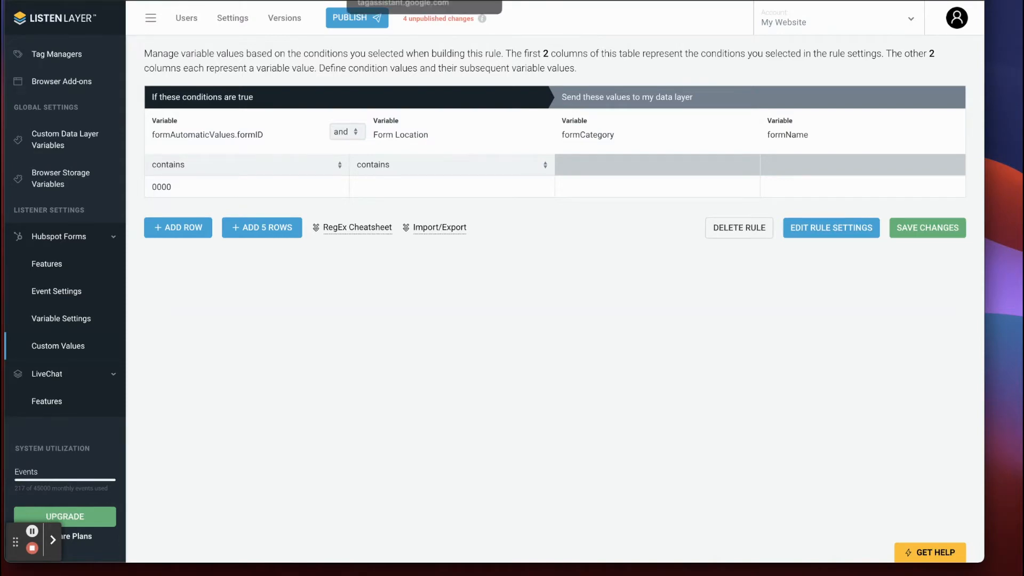
- Copy formID 637a19b7-9a0b-4992-b1f3-c2dfd3b80256 from hsFormLoaded event 8 in Tag Assistant into the first formID row of the ListenLayer lookup table
left_click(416, 2)
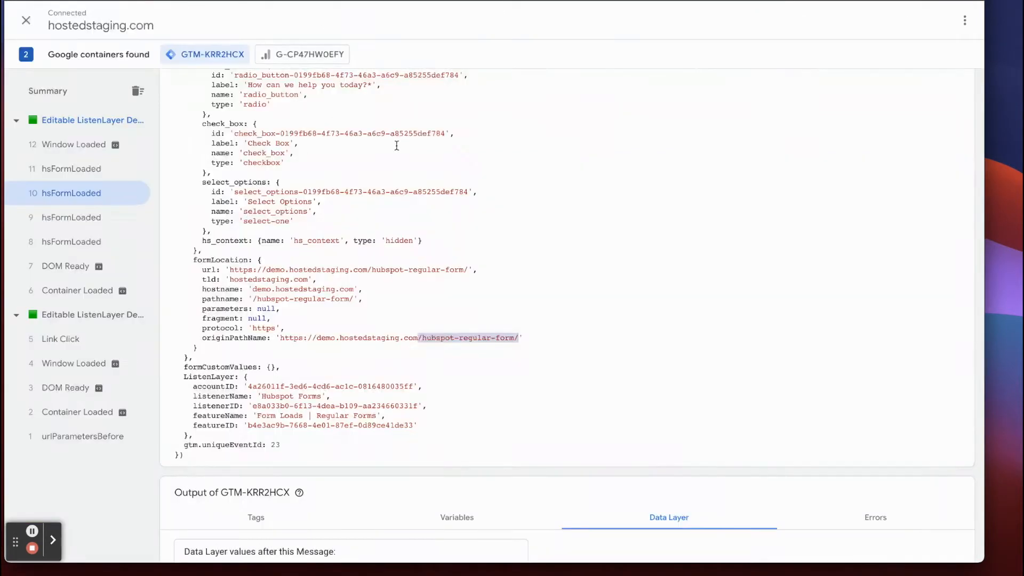
scroll(307, 232, "up", 5)
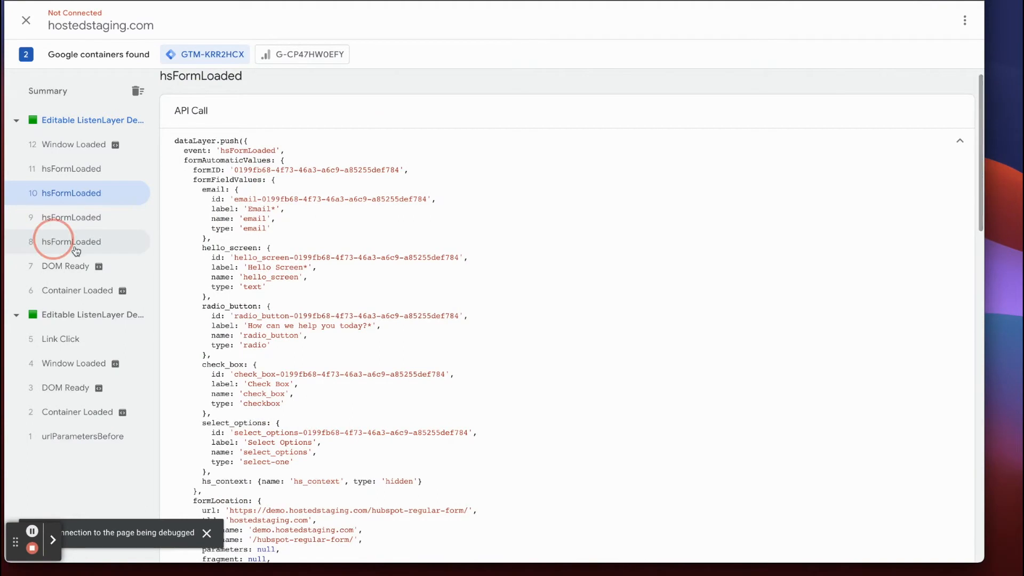
left_click(49, 237)
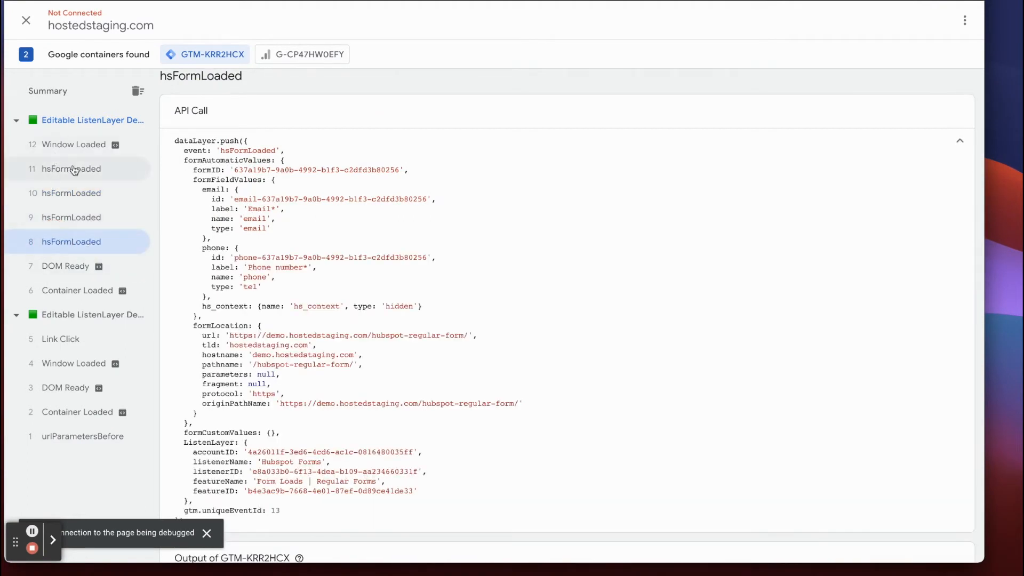
left_click_drag(236, 169, 402, 170)
right_click(388, 171)
left_click(395, 194)
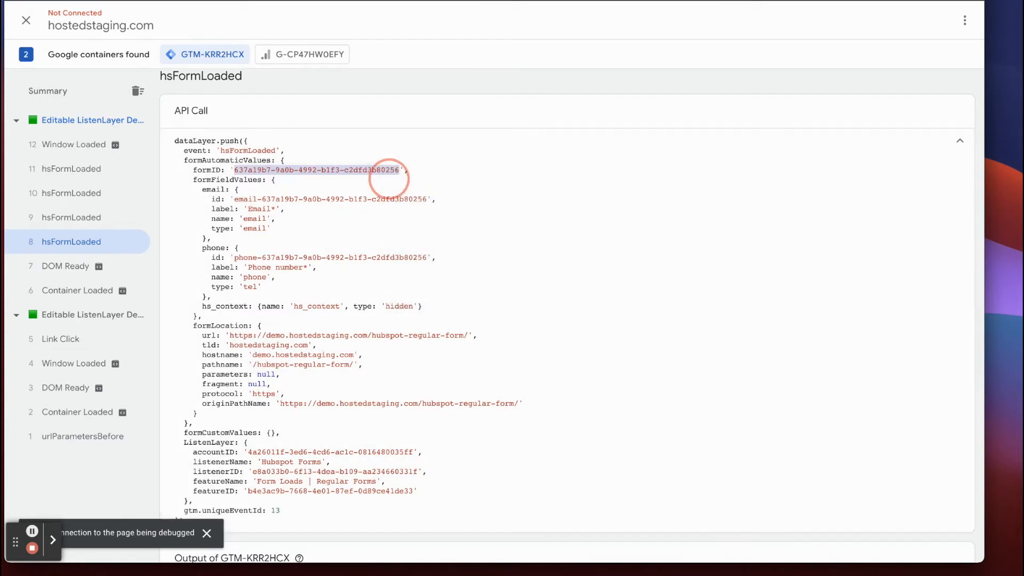
key("super+Tab")
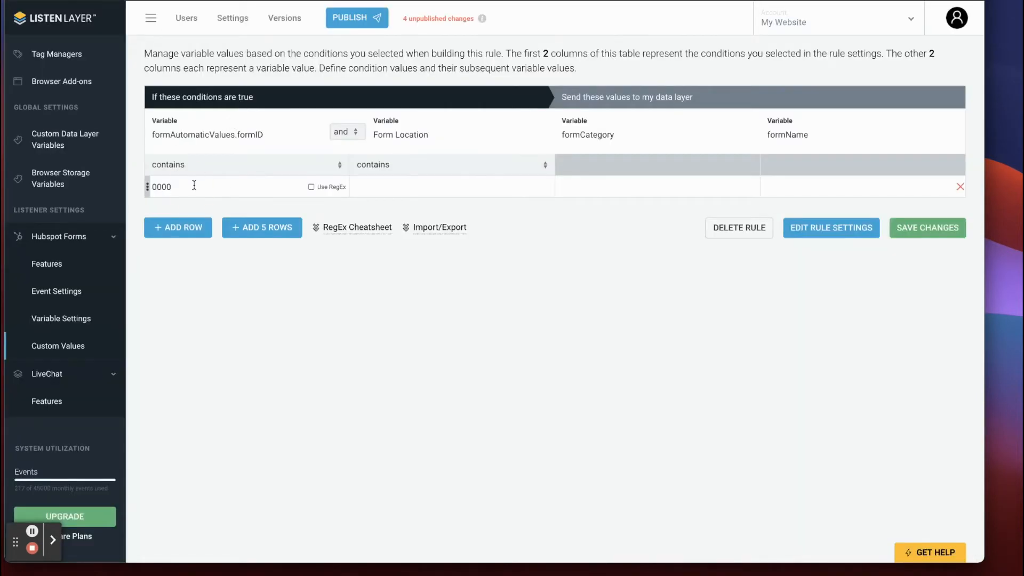
double_click(205, 183)
key("super+v")
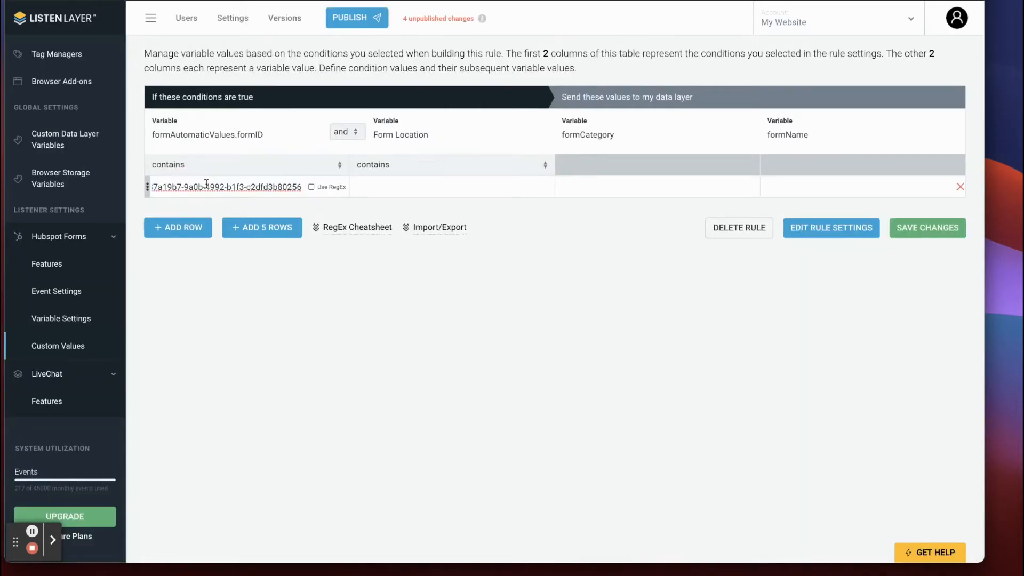
- Add four blank rows to the lookup table and open its import and export options
left_click(171, 228)
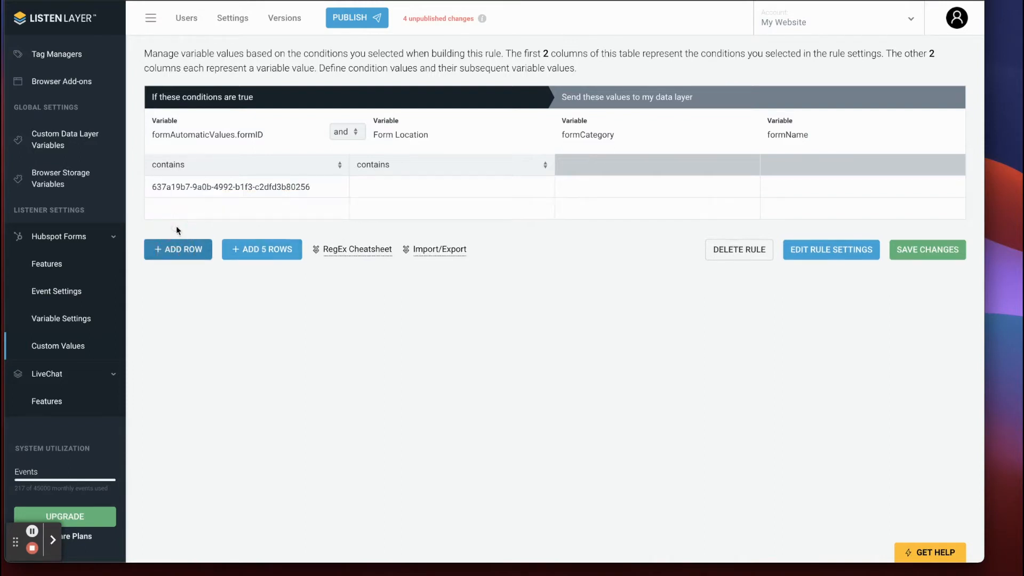
left_click(169, 251)
left_click(172, 276)
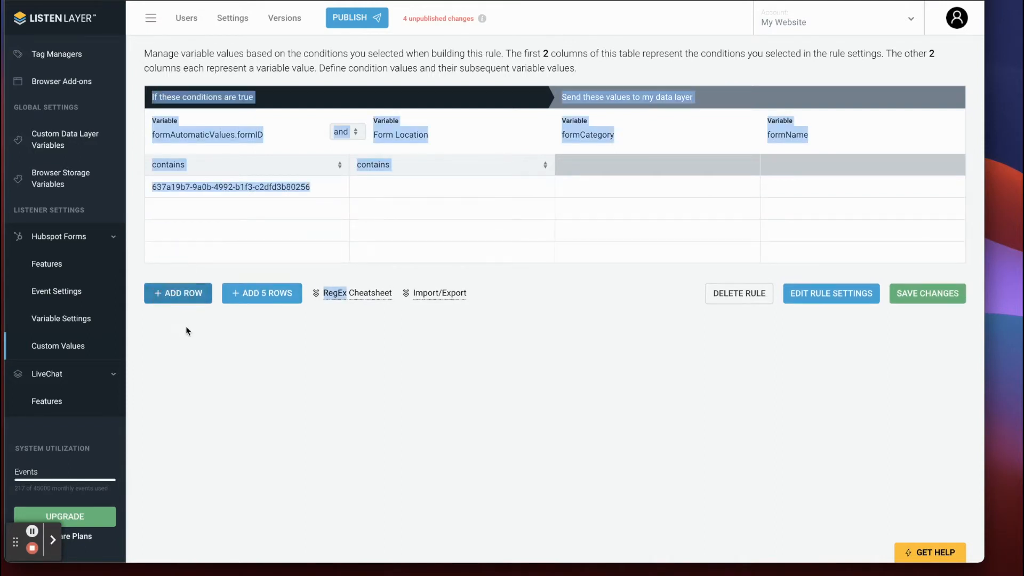
left_click(178, 299)
left_click(190, 221)
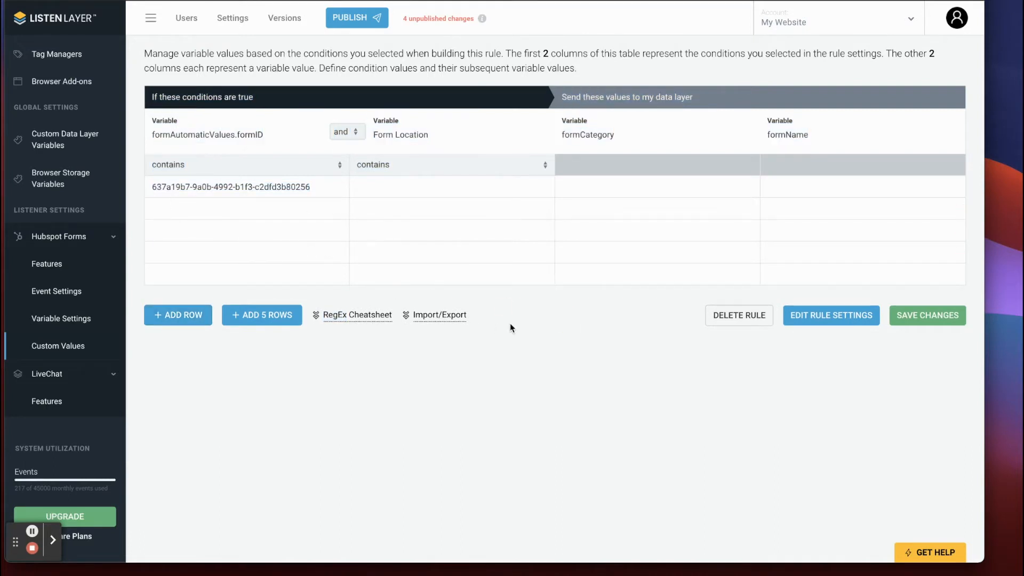
left_click(431, 317)
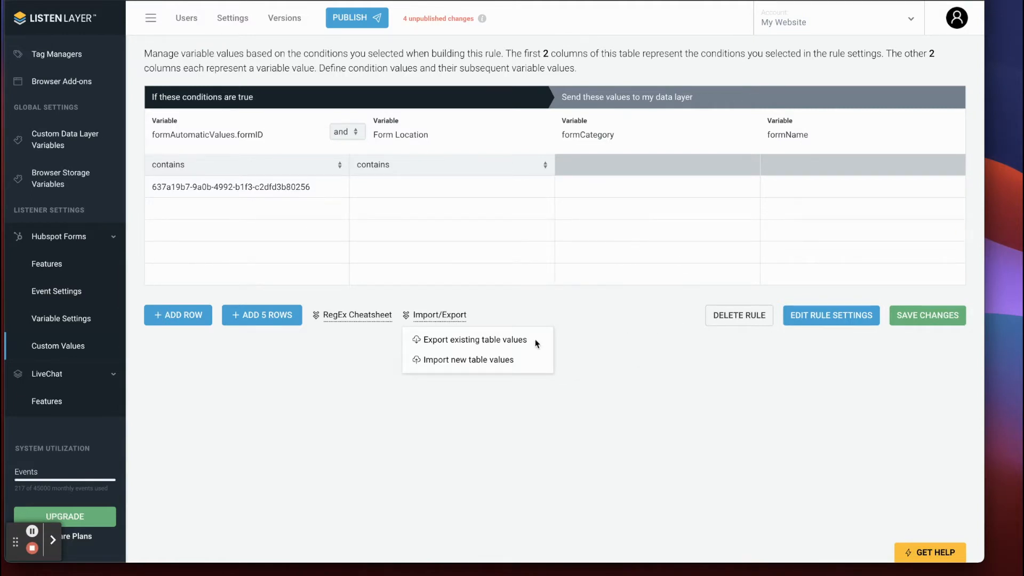
- Copy formID 9cc641fd-db21-4ea2-ae8c-855a9f429e5e from hsFormLoaded event 9 in Tag Assistant into the second formID row in ListenLayer
left_click(368, 1)
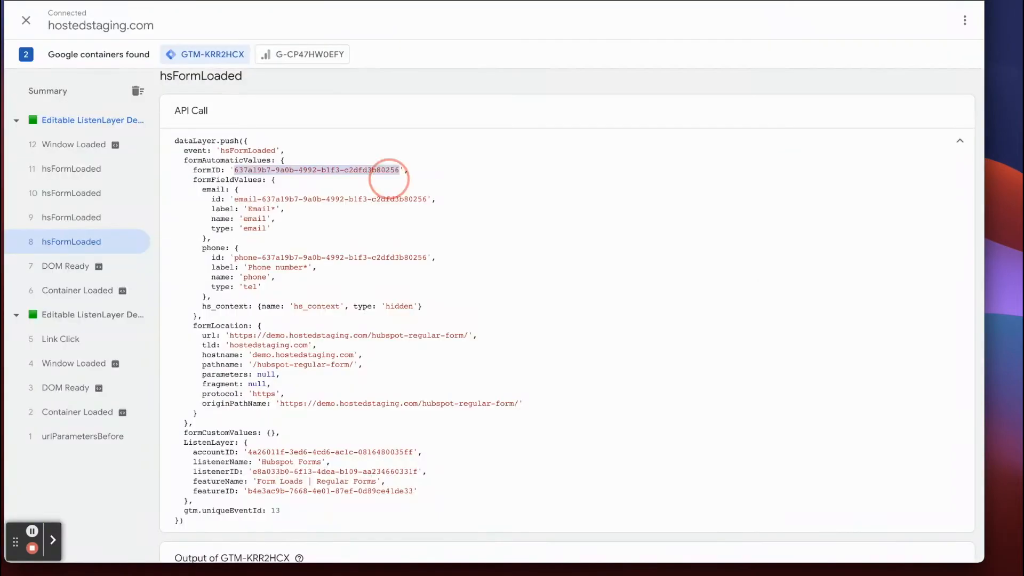
left_click(75, 222)
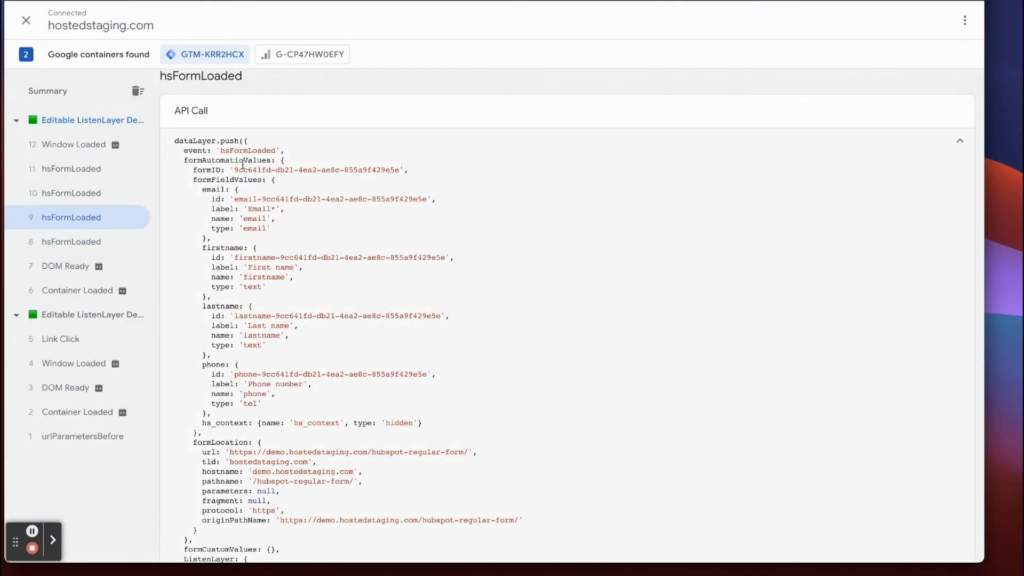
left_click_drag(235, 170, 391, 170)
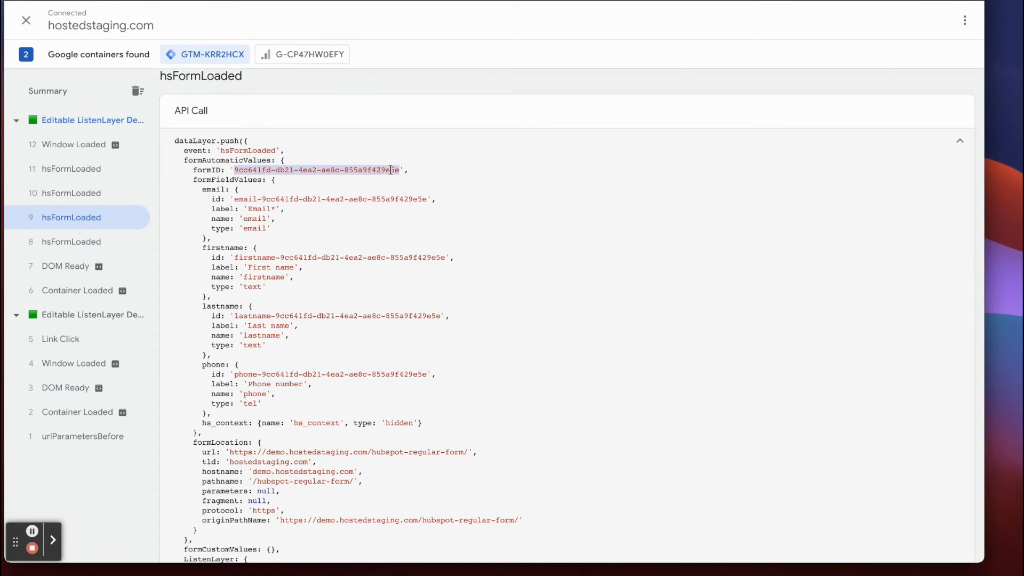
right_click(391, 169)
left_click(408, 198)
left_click(240, 1)
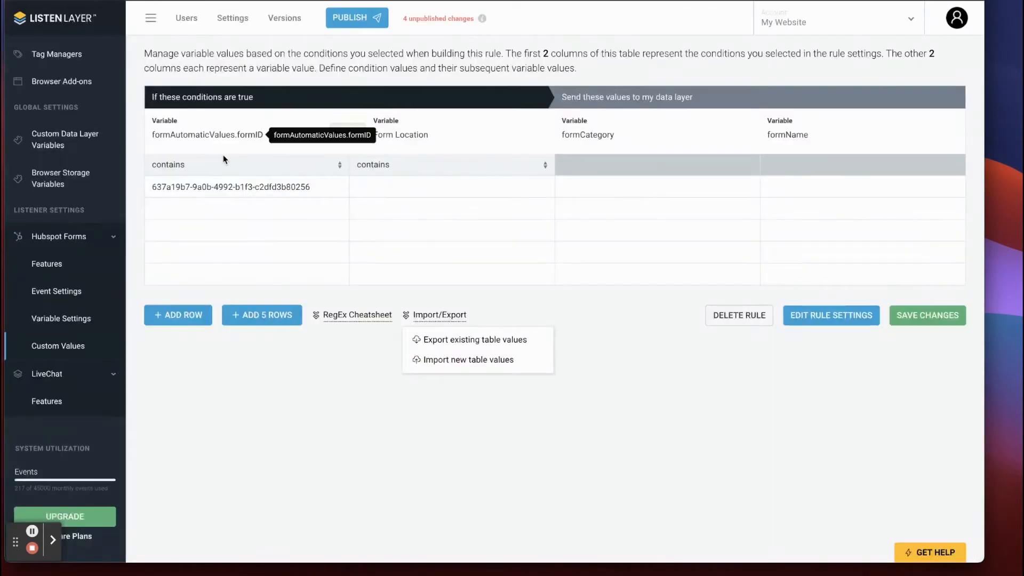
left_click(205, 204)
key("super+v")
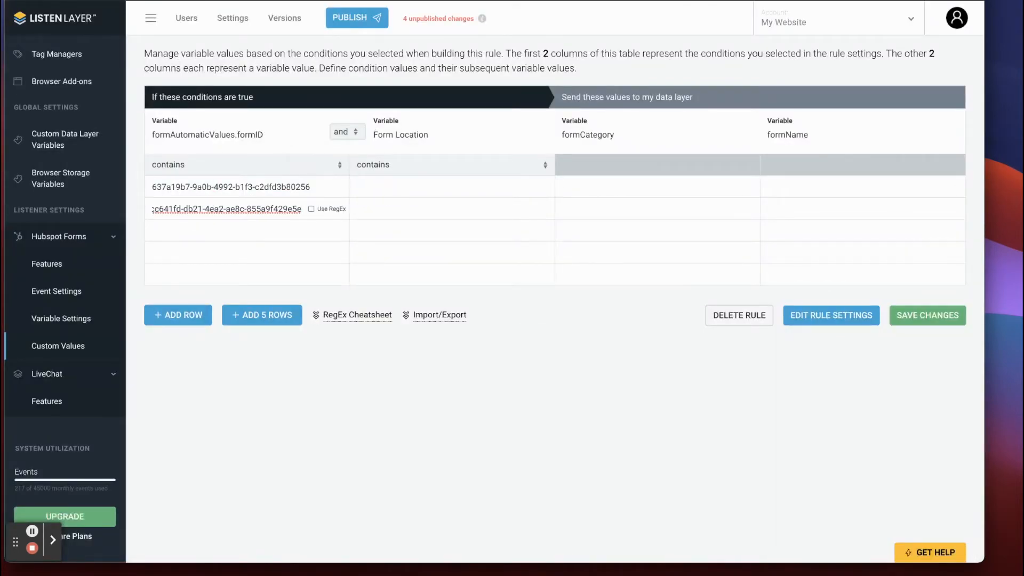
- Copy formID 0199fb68-4f73-46a3-a6c9-a85255def784 from hsFormLoaded event 10 in Tag Assistant into the third formID row in ListenLayer
left_click(340, 2)
left_click(70, 193)
left_click(236, 170)
left_click_drag(236, 171, 397, 170)
right_click(386, 171)
left_click(405, 201)
left_click(243, 2)
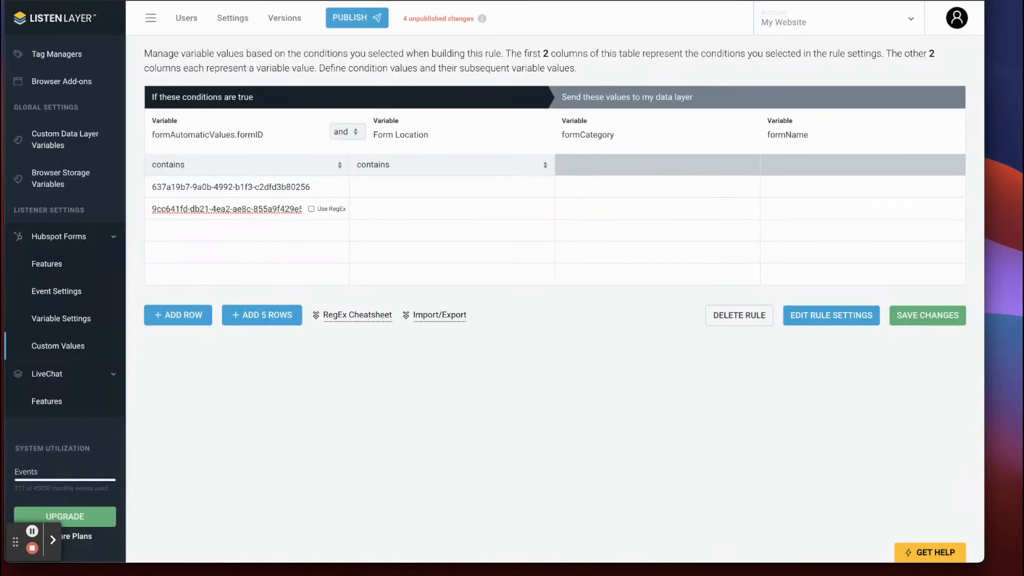
left_click(254, 231)
key("super+v")
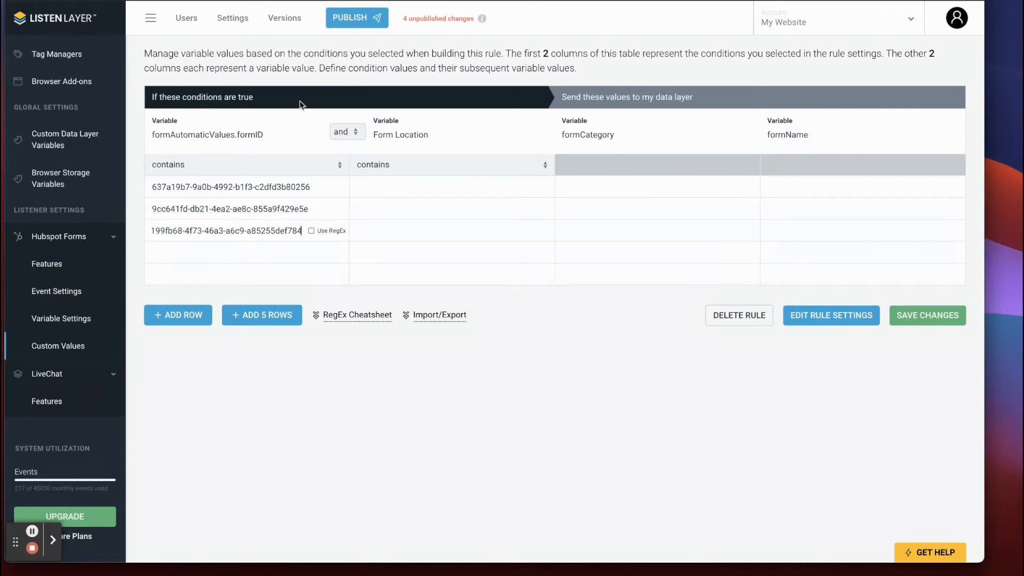
- Copy formID d15aded2-f7fd-4feb-94e1-32df08a0627b from hsFormLoaded event 11 in Tag Assistant into the fourth formID row in ListenLayer
left_click(179, 2)
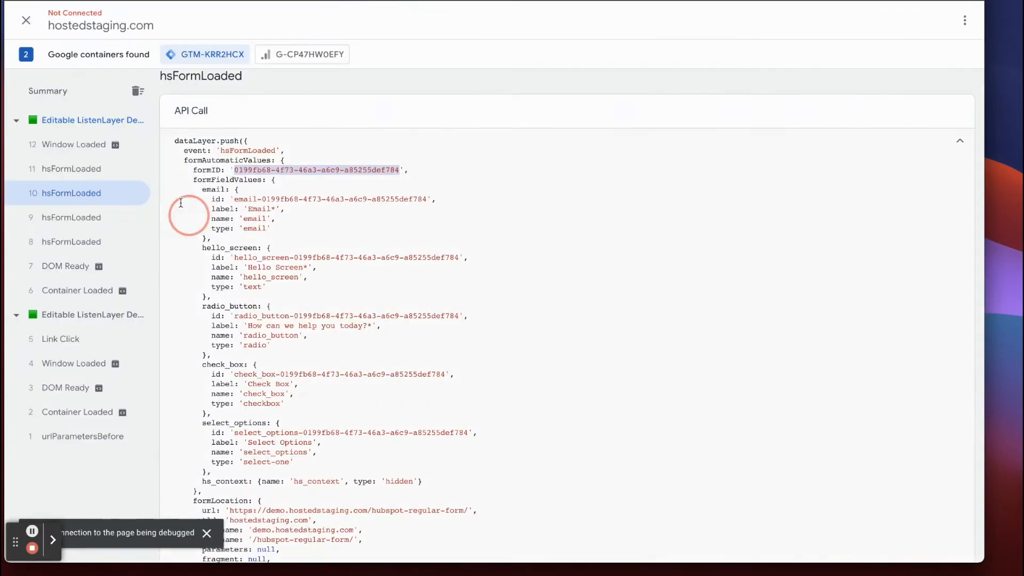
left_click(61, 171)
left_click_drag(234, 170, 389, 174)
left_click(413, 203)
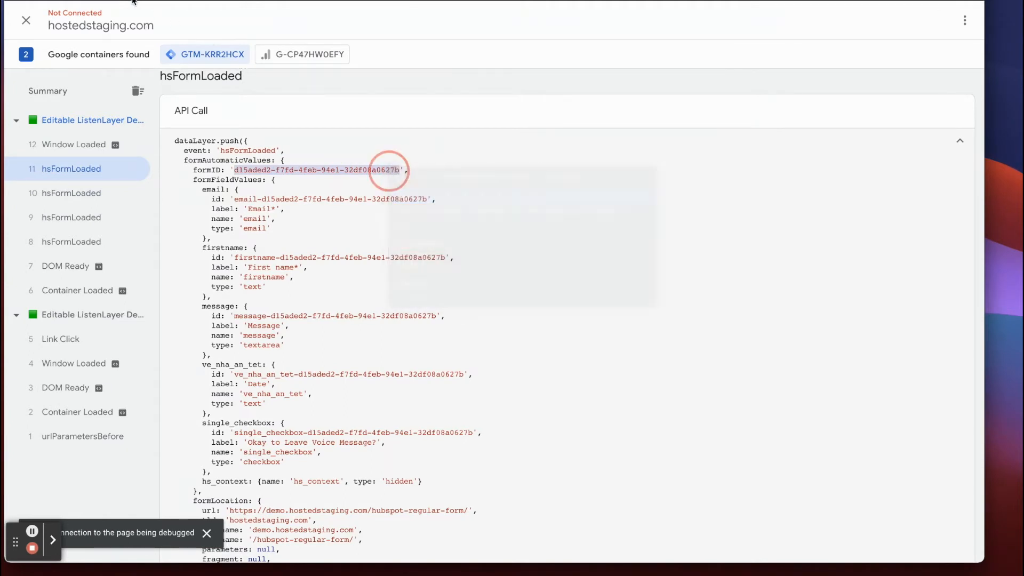
left_click(137, 1)
left_click(213, 247)
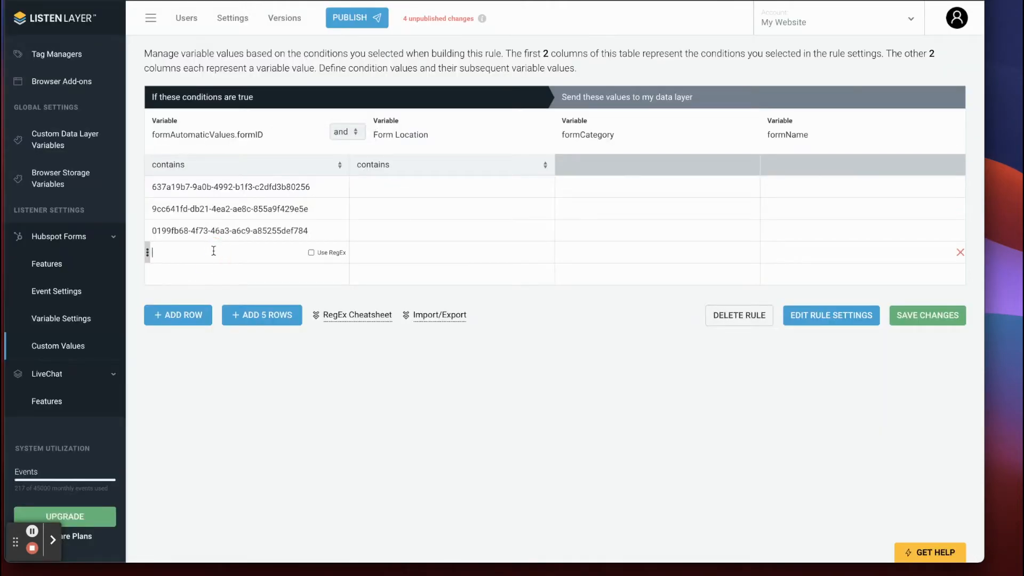
key("ctrl+v")
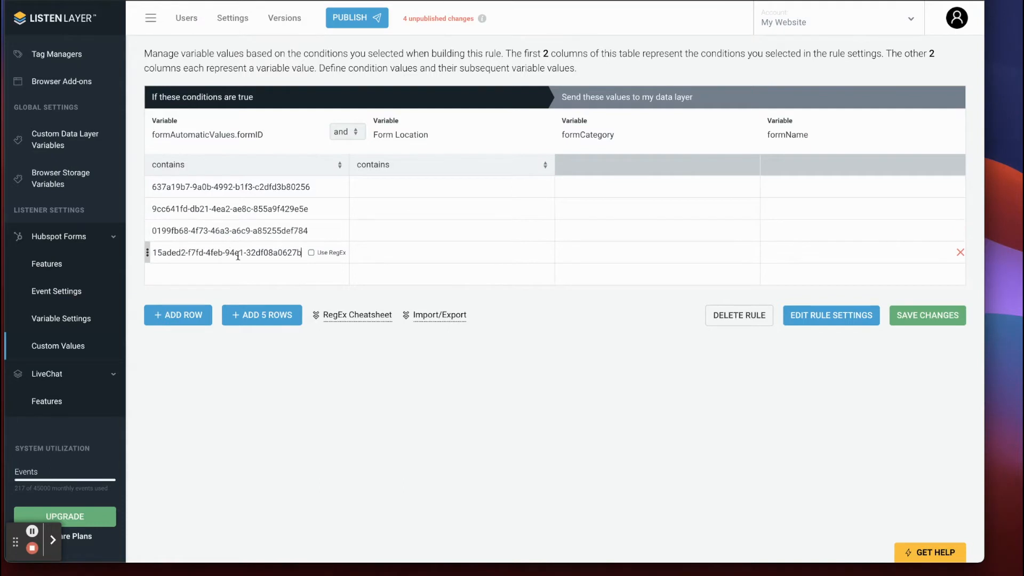
- Copy the wildcard expression (.*?) from the RegEx cheatsheet into the formID condition of the fifth row
left_click(347, 320)
double_click(325, 339)
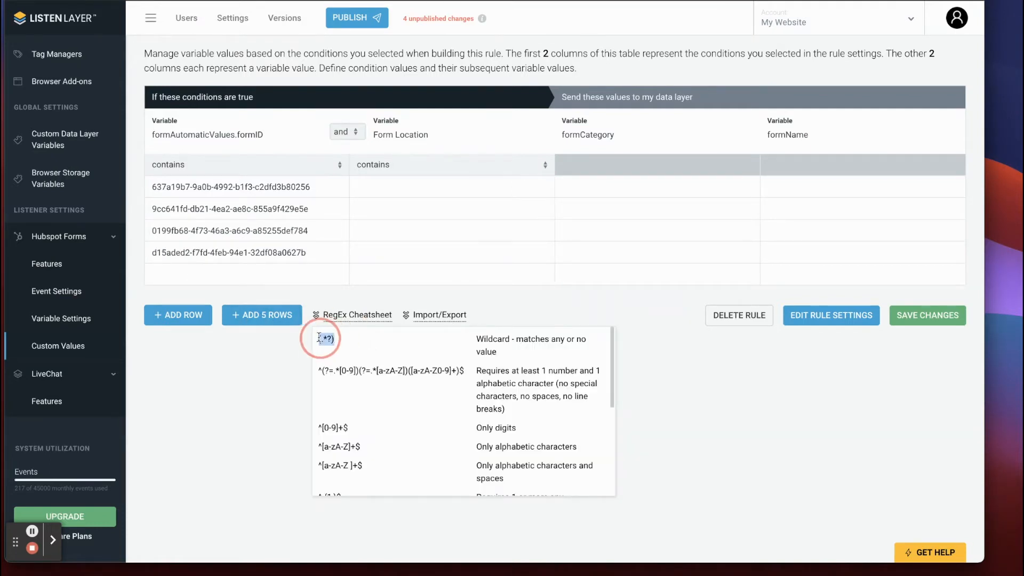
right_click(324, 340)
left_click(342, 367)
left_click_drag(488, 350, 319, 339)
left_click(400, 366)
left_click(236, 271)
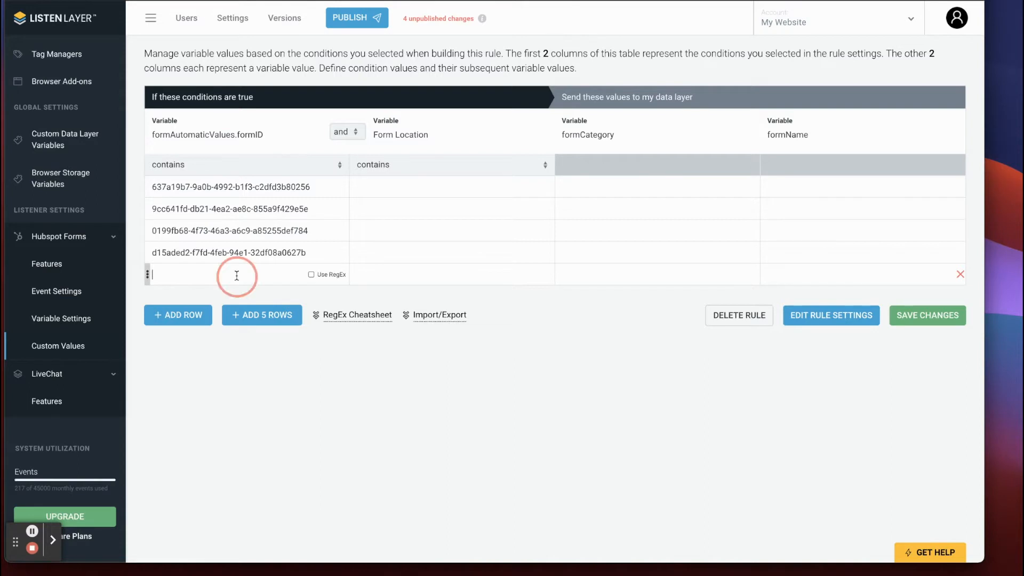
key("super+v")
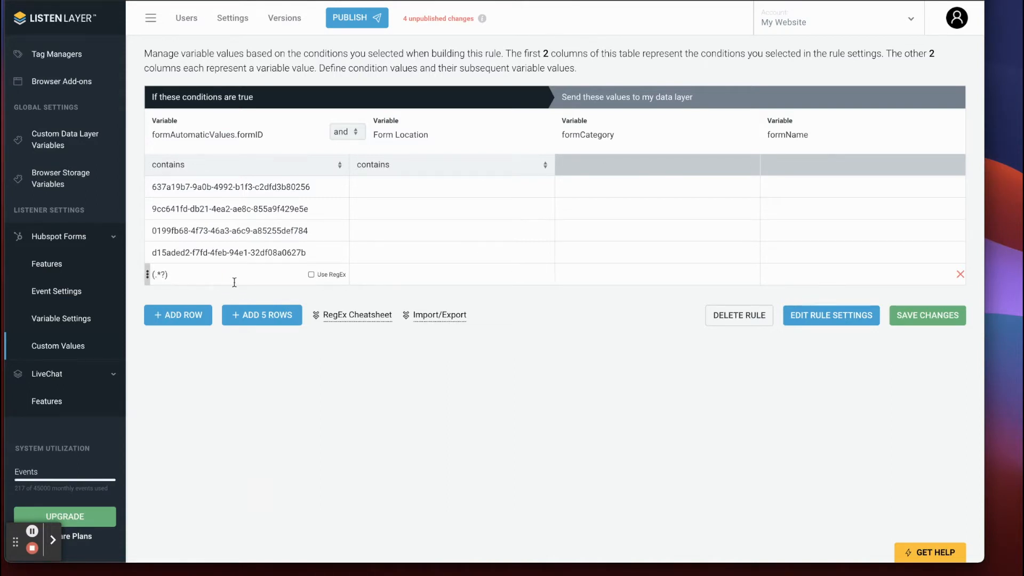
- Enable RegEx for the fifth row's formID wildcard and set its Form Location to (.*?) with RegEx enabled too
left_click(310, 274)
left_click(434, 276)
key("ctrl+v")
left_click(516, 274)
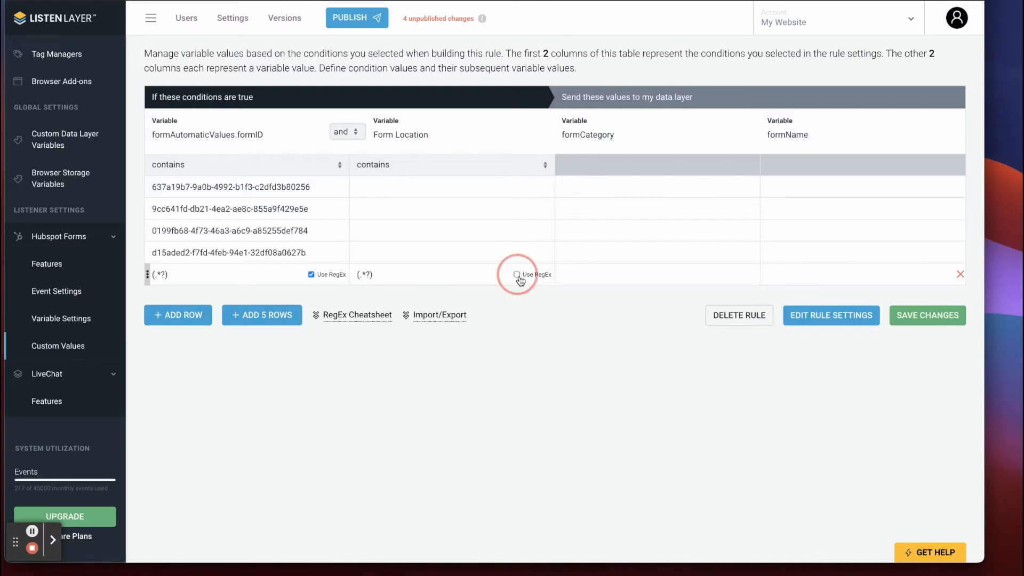
- Add a row, move the wildcard row below it, and fill the blank row's formID with d15aded2-f7fd-4feb-94e1-32df08a0627b
left_click(178, 315)
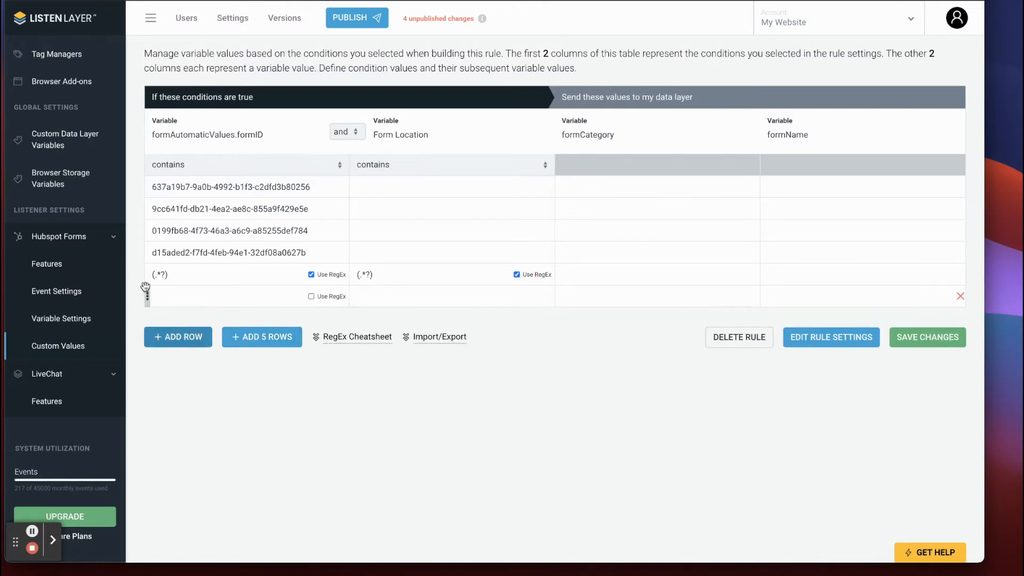
left_click_drag(146, 274, 150, 295)
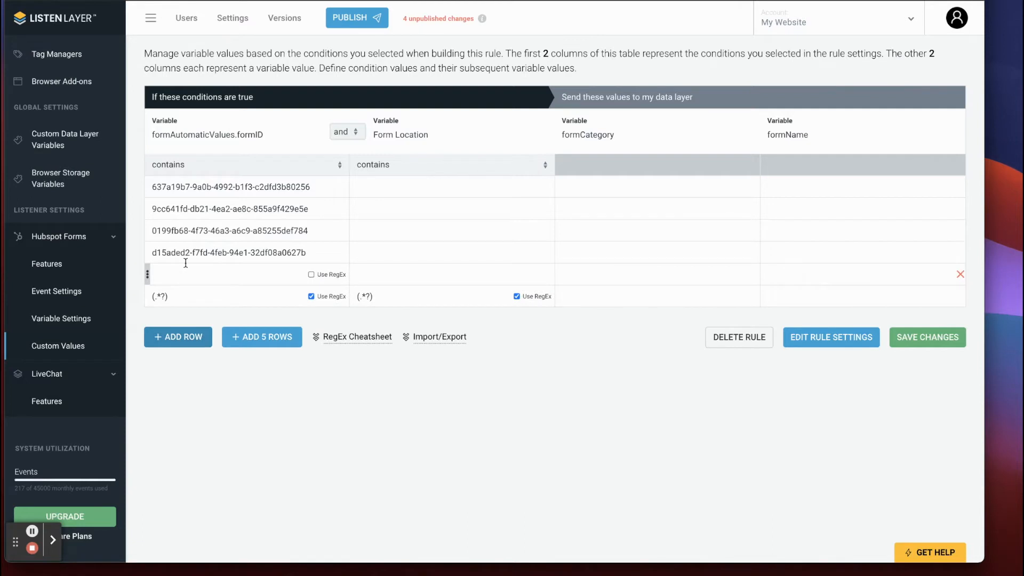
left_click(258, 252)
key("ctrl+a")
key("ctrl+c")
left_click(217, 274)
key("ctrl+v")
- Set the fifth row's Form Location to the wildcard (.*?) and enable RegEx for it
left_click(378, 274)
left_click_drag(376, 297, 334, 302)
key("super+a")
key("super+c")
left_click(393, 270)
key("super+v")
left_click(516, 274)
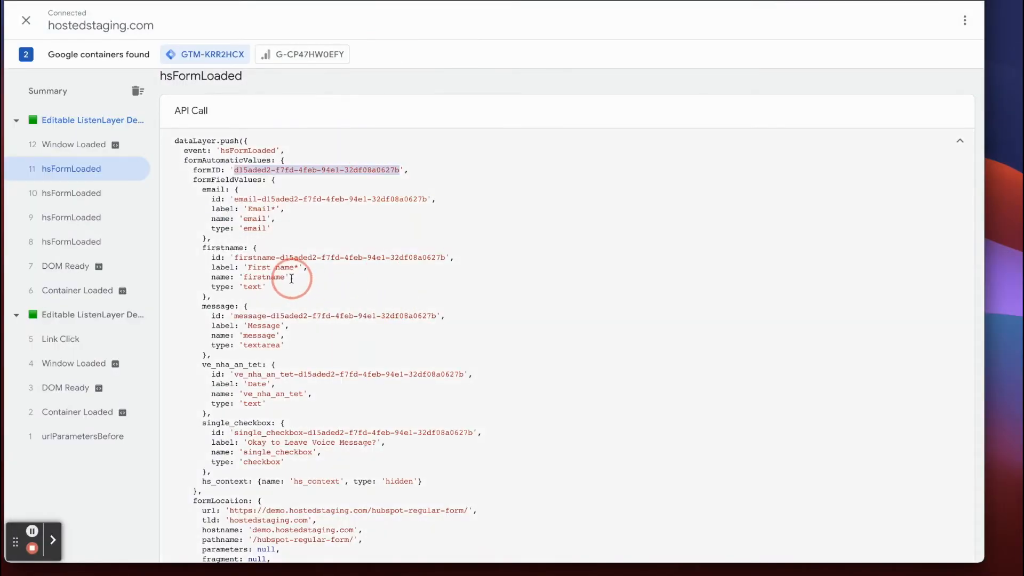
scroll(292, 276, "down", 3)
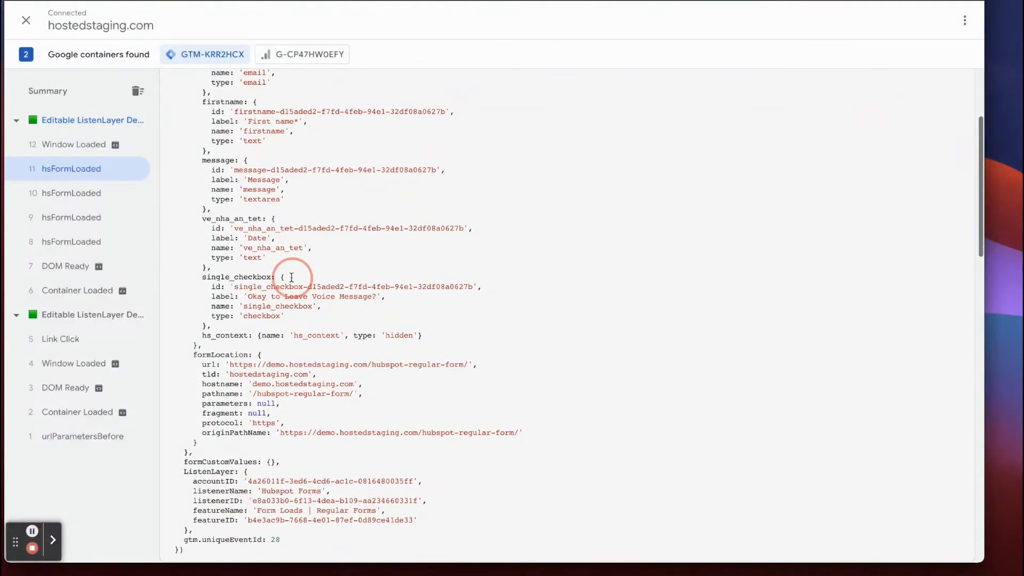
left_click_drag(280, 432, 496, 436)
right_click(496, 436)
left_click(513, 458)
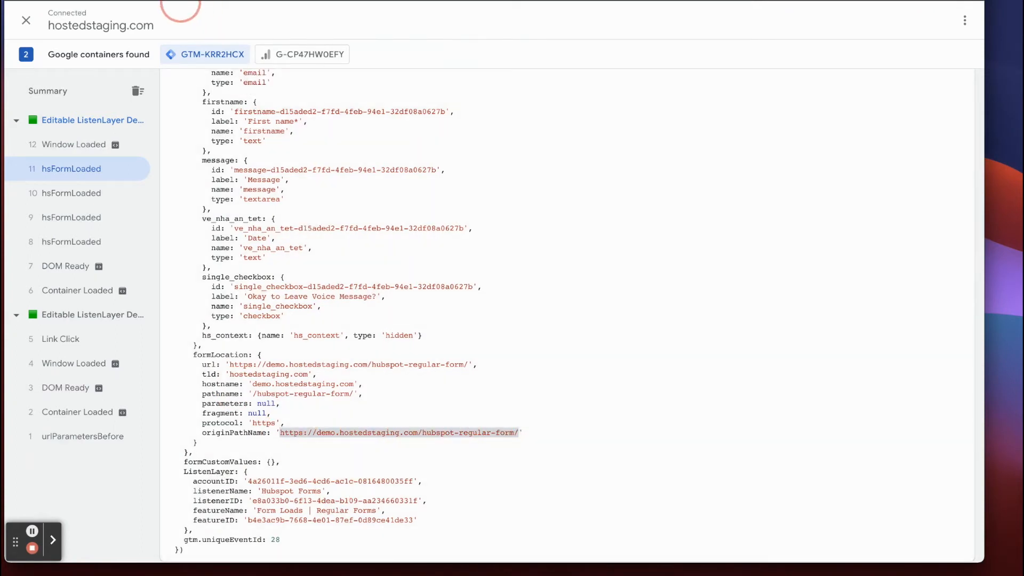
left_click(180, 3)
left_click(425, 192)
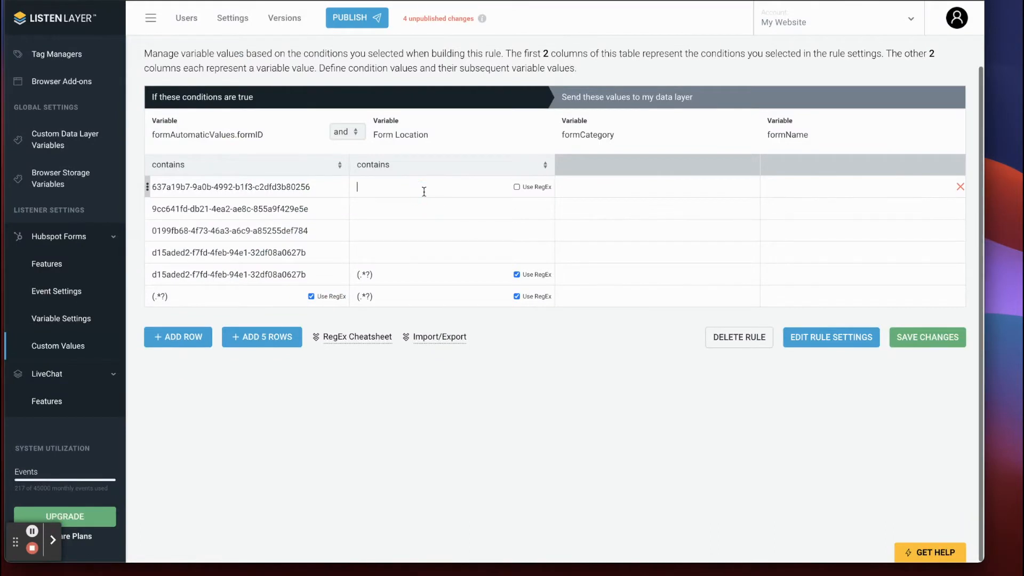
key("super+v")
left_click(389, 211)
key("super+v")
left_click(381, 231)
key("super+v")
left_click(373, 254)
key("super+v")
left_click(551, 364)
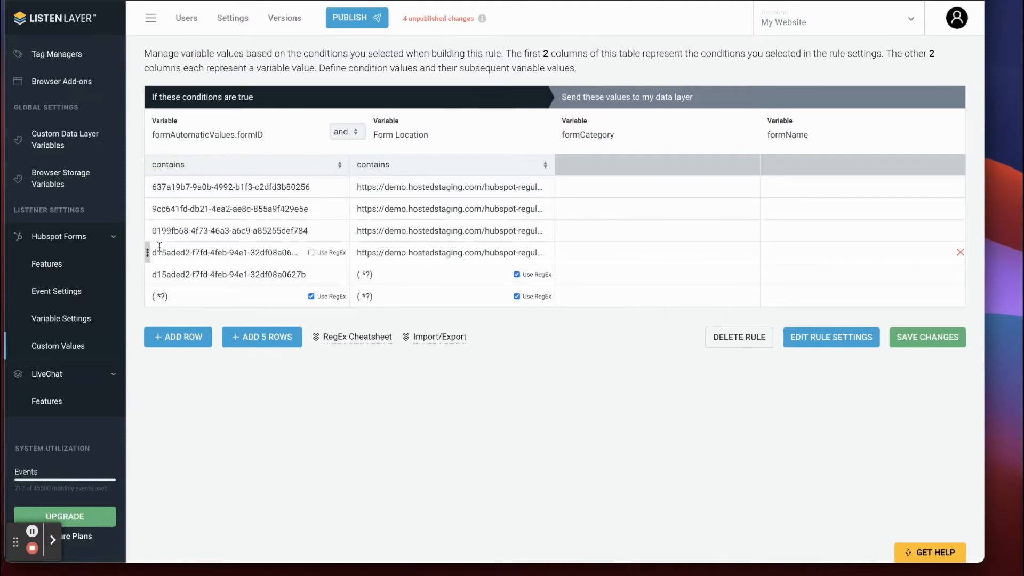
- Compare the two rows sharing formID d15aded2-f7fd-4feb-94e1-32df08a0627b, one with a specific Form Location and one with the wildcard
left_click_drag(162, 249, 562, 260)
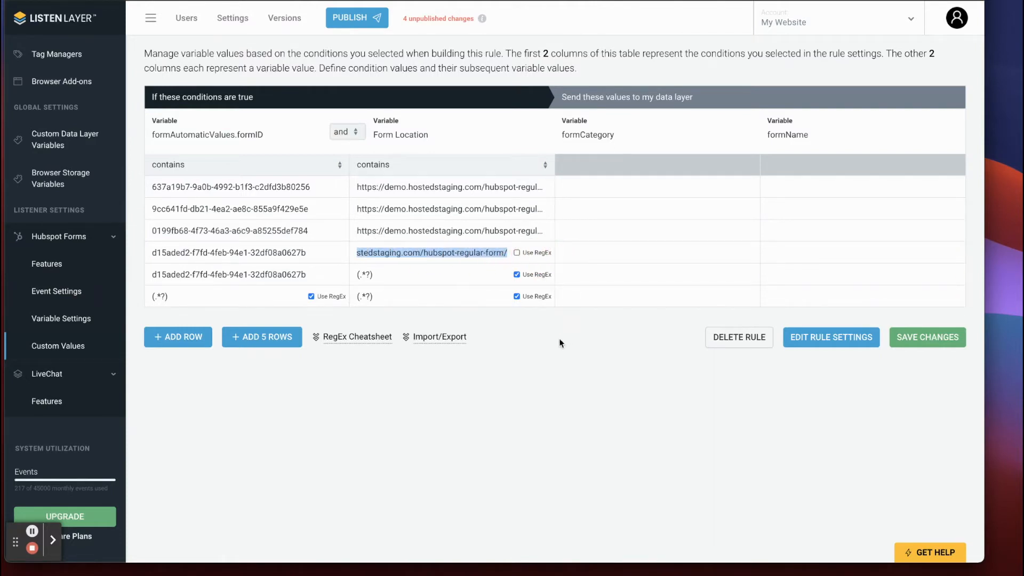
left_click_drag(186, 274, 330, 277)
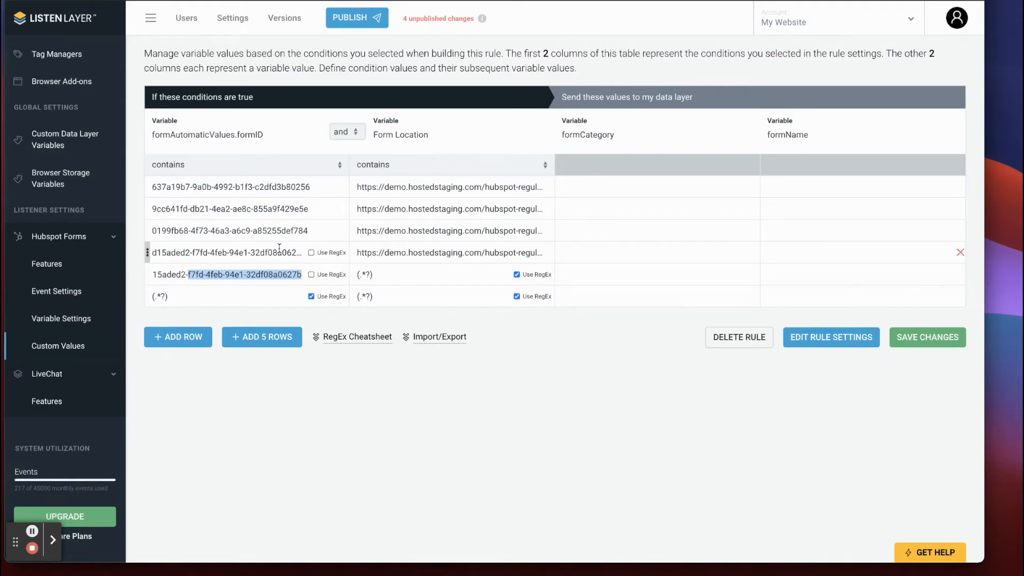
left_click_drag(205, 253, 388, 254)
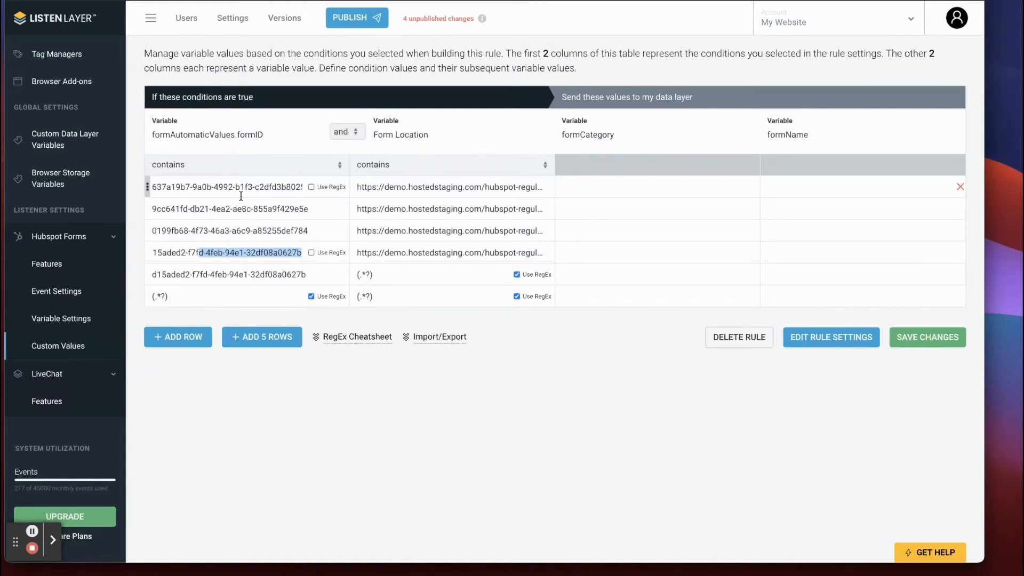
- Compare the formID and Form Location conditions of the rows sharing d15aded2-f7fd-4feb-94e1-32df08a0627b with those of the rows above
left_click(425, 417)
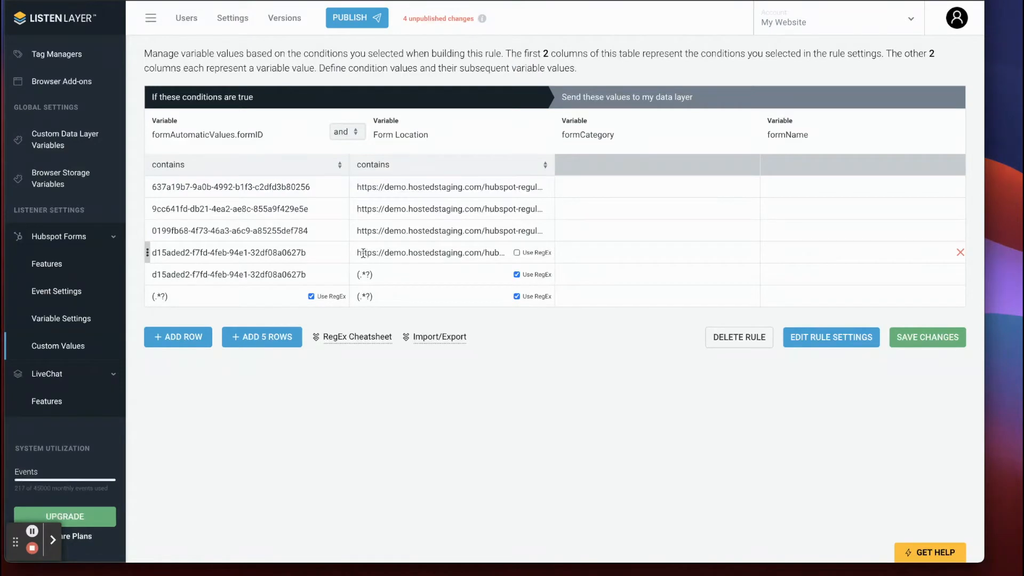
left_click_drag(360, 252, 481, 252)
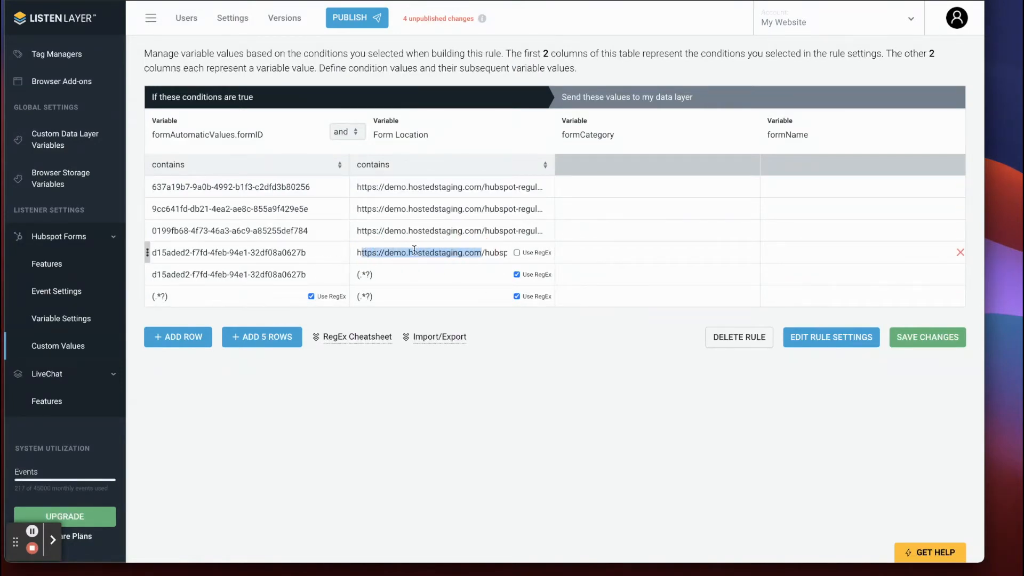
left_click_drag(231, 252, 317, 261)
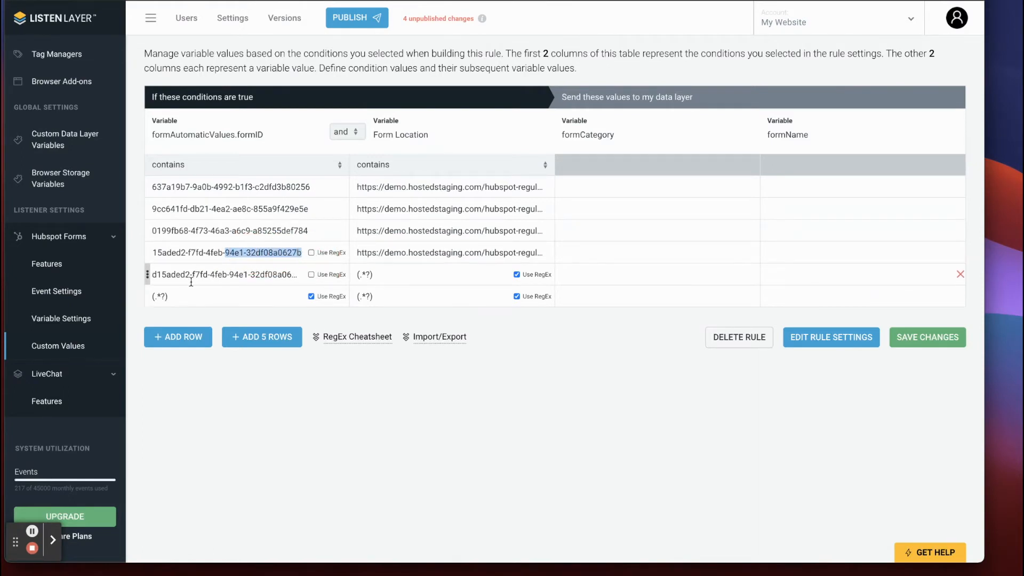
left_click(312, 279)
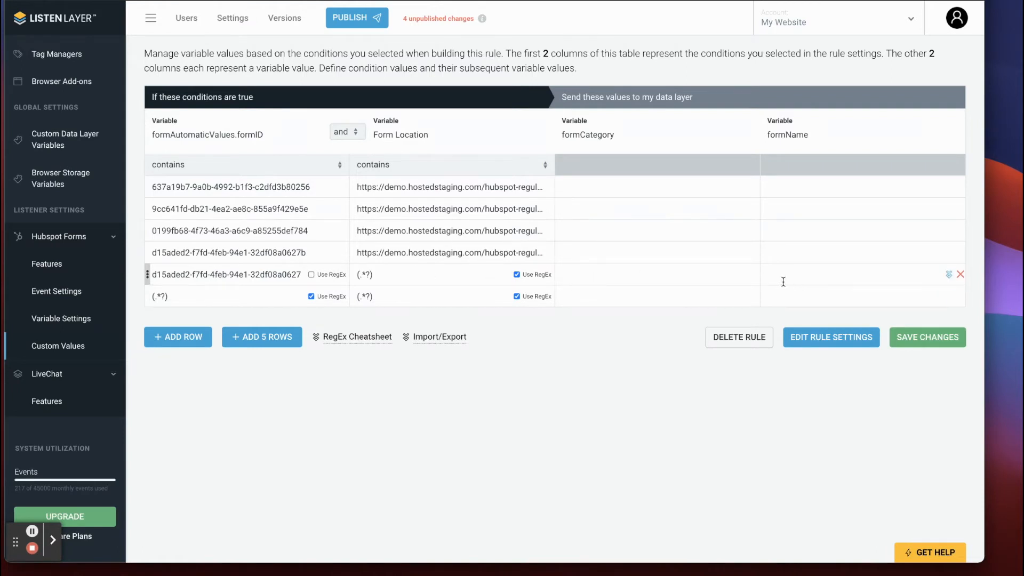
left_click(220, 226)
left_click(223, 212)
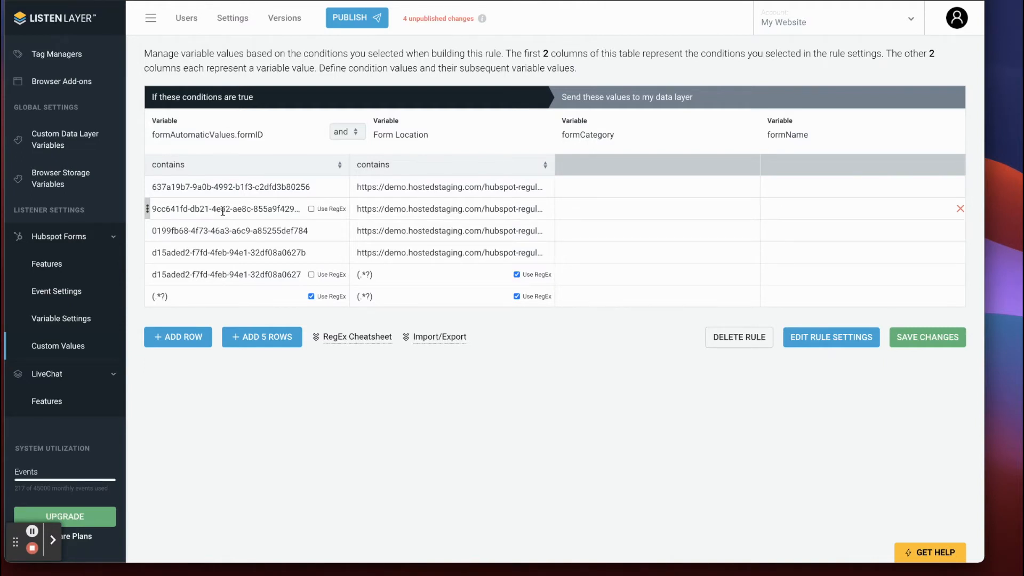
- Save the lookup table and reopen the Form Categorization rule for editing
left_click(915, 347)
left_click(439, 359)
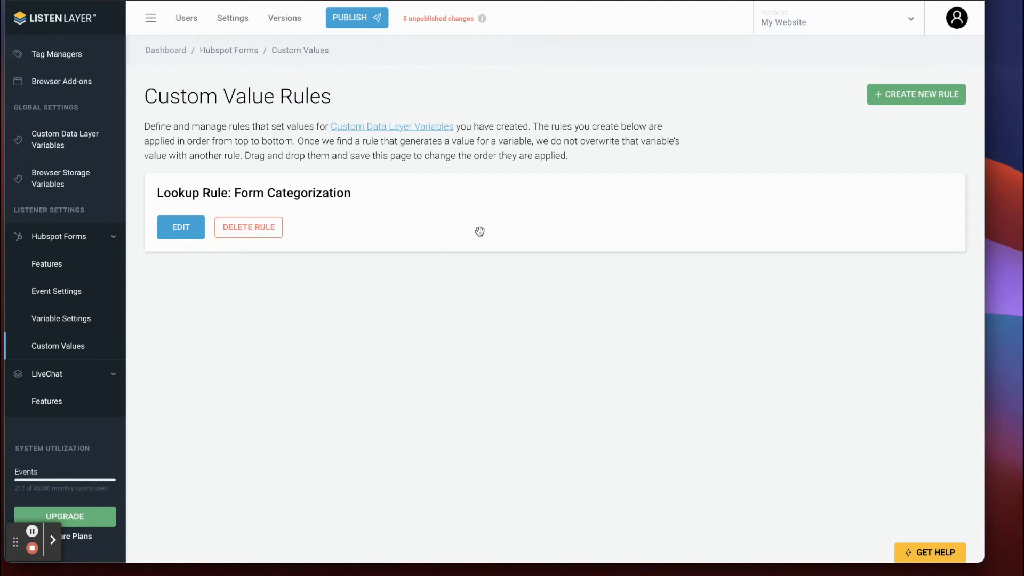
left_click(377, 221)
left_click(172, 233)
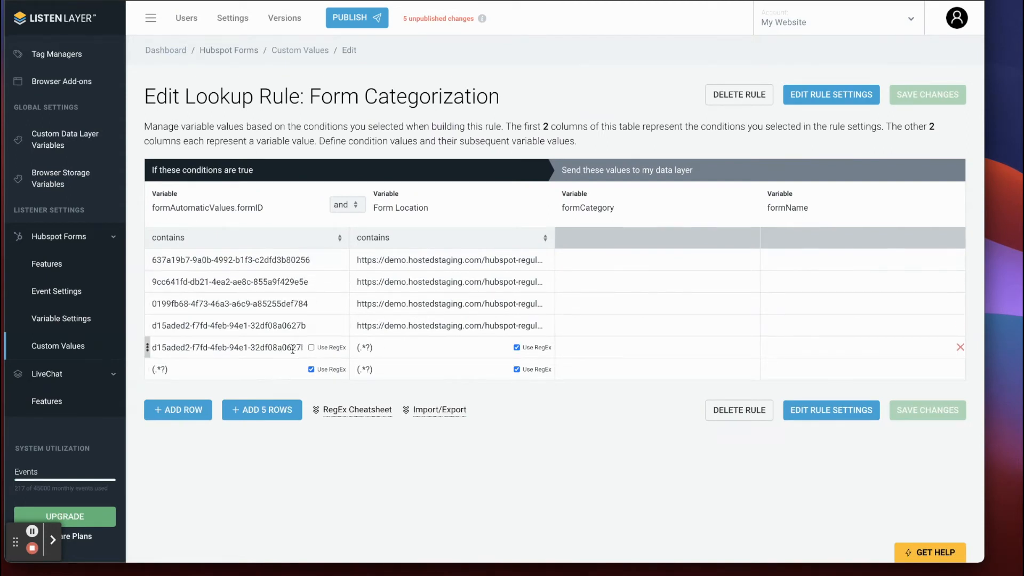
- Fill formCategory and formName with Newsletter and Newsletter1 in the first row, and Contact Us and Footer Contact Us in the second
left_click(605, 257)
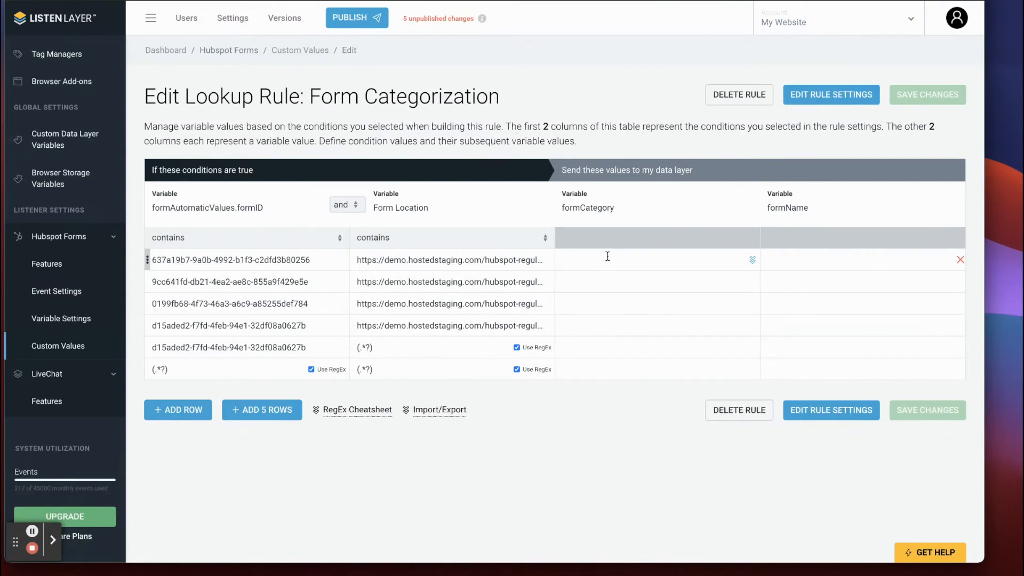
type("Newsletter")
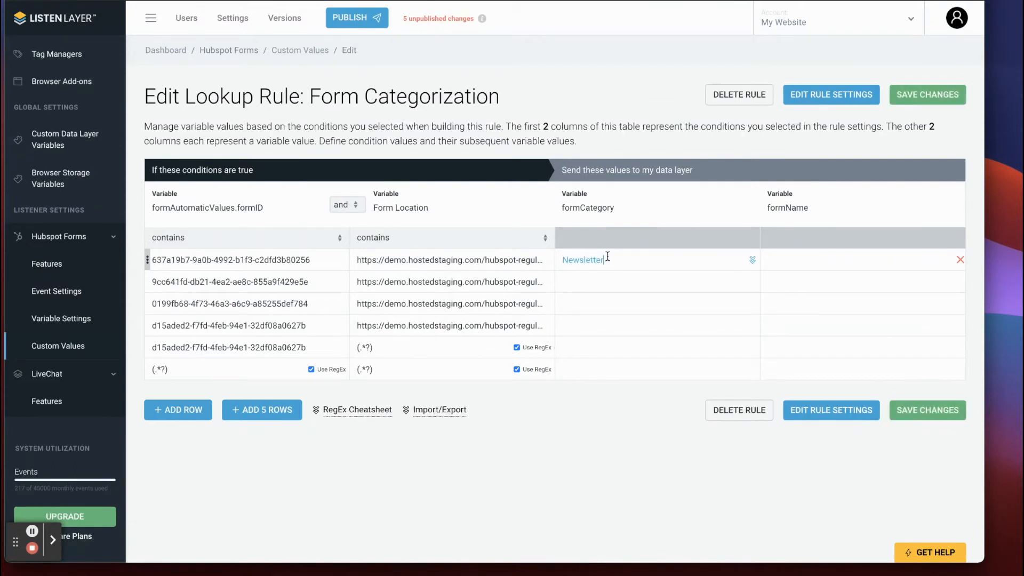
key("ctrl+a")
key("ctrl+c")
left_click(810, 259)
key("ctrl+v")
type("1")
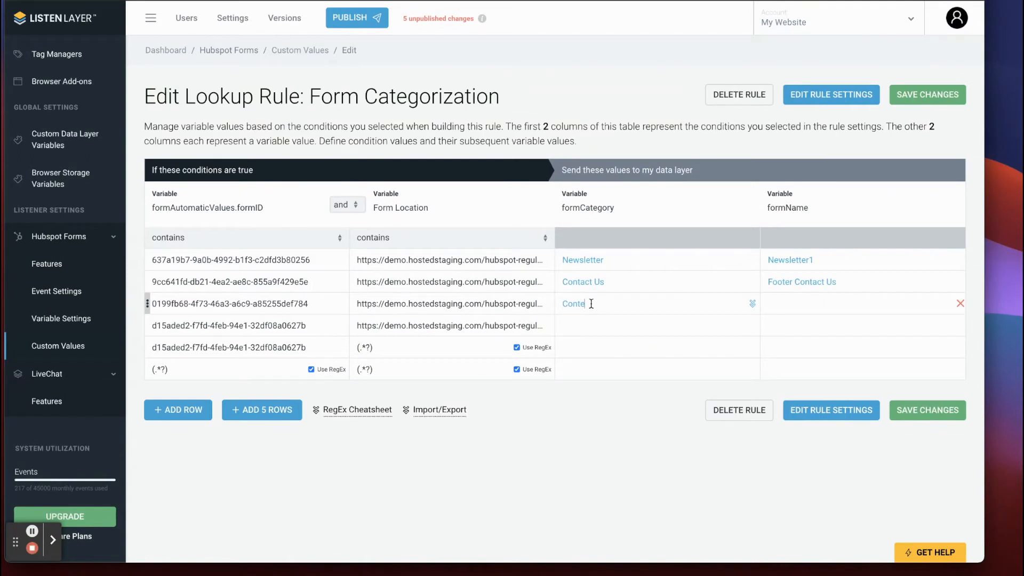
- Set the third row's formCategory to Content and its formName to eBook 10 Things
type("Down")
type("Book")
type(" 10")
type(" Things")
- Set formCategory to Demo in the fourth and fifth rows, with formName US Region for the fourth and EMEA for the fifth
left_click(576, 334)
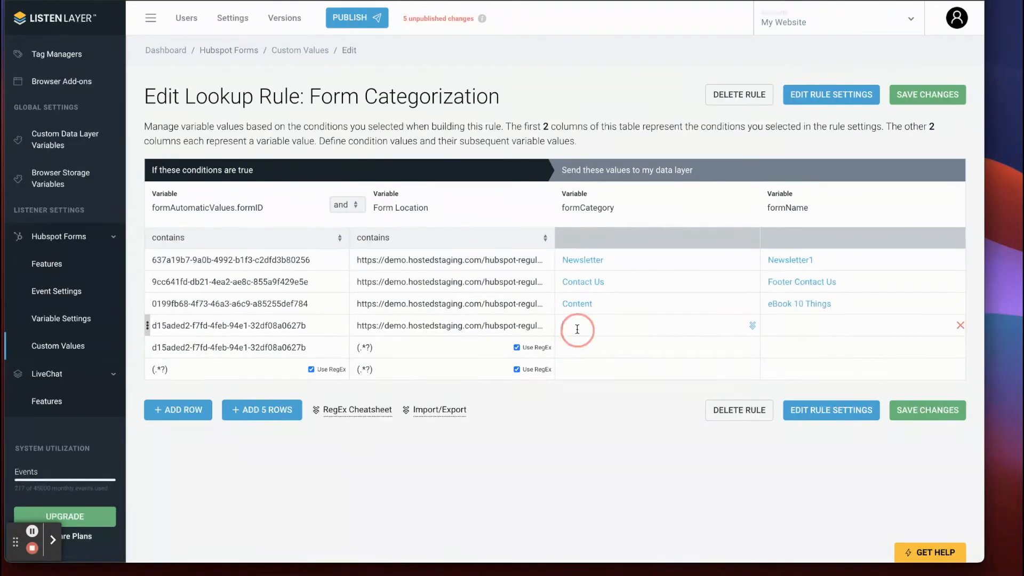
type("Demo")
left_click(787, 323)
type("US Region")
left_click(683, 348)
type("Demo")
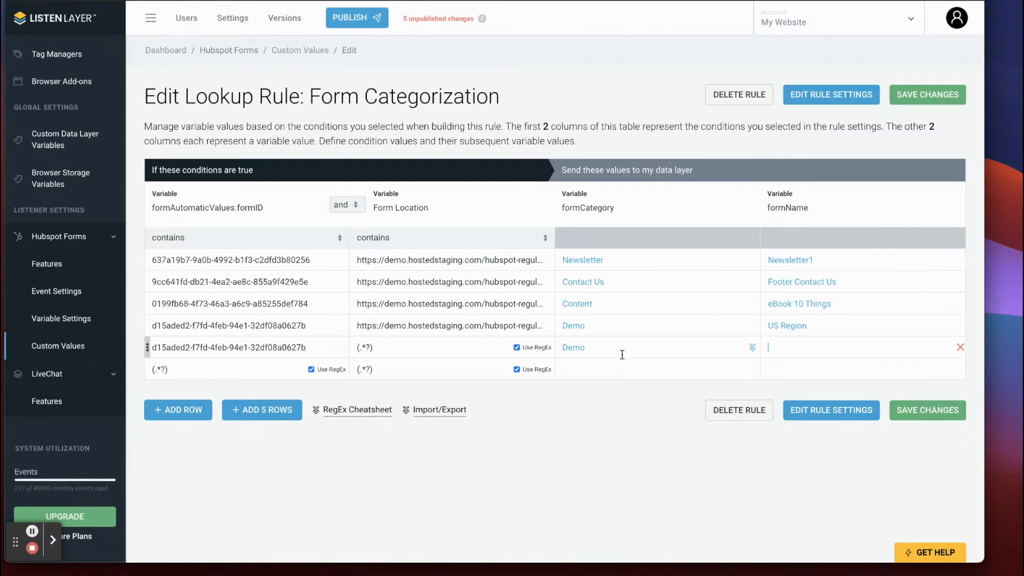
type("EMEA")
- Set formCategory and formName to Unknown in the last row with both wildcard conditions, and save the lookup table
type("Content")
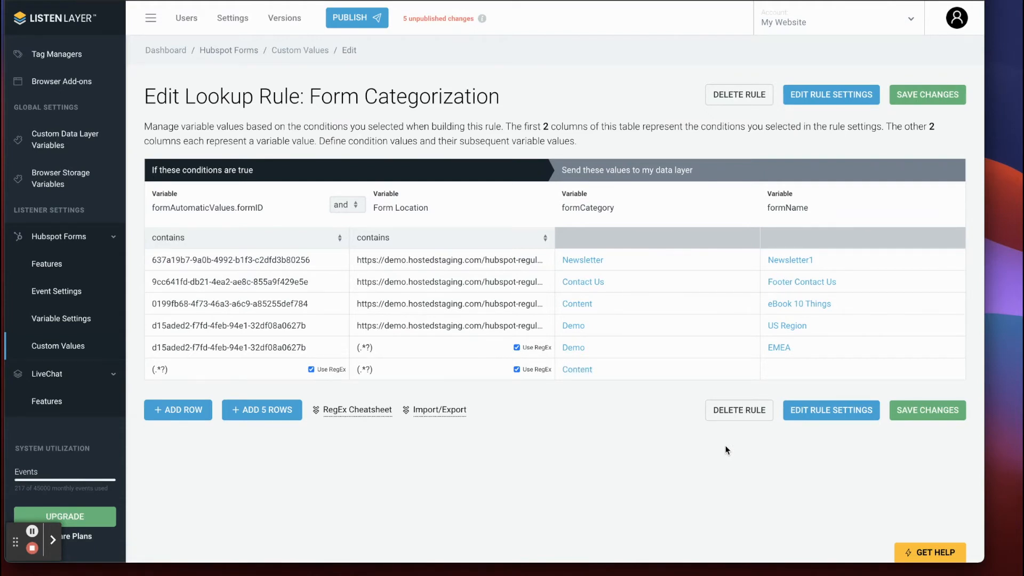
key("BackSpace")
key("BackSpace")
key("BackSpace")
key("BackSpace")
type("UnknownUnknow")
left_click(928, 415)
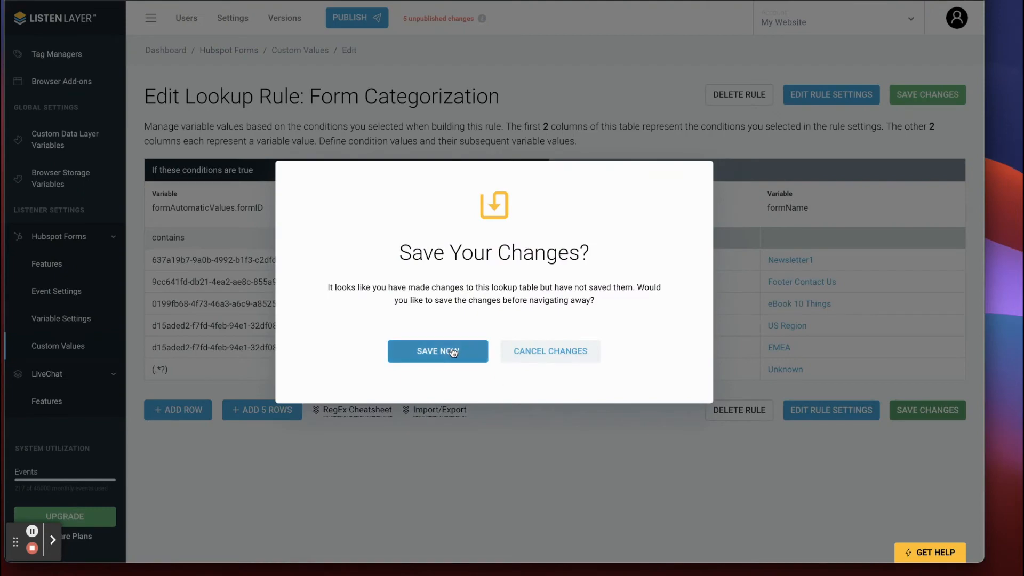
left_click(449, 351)
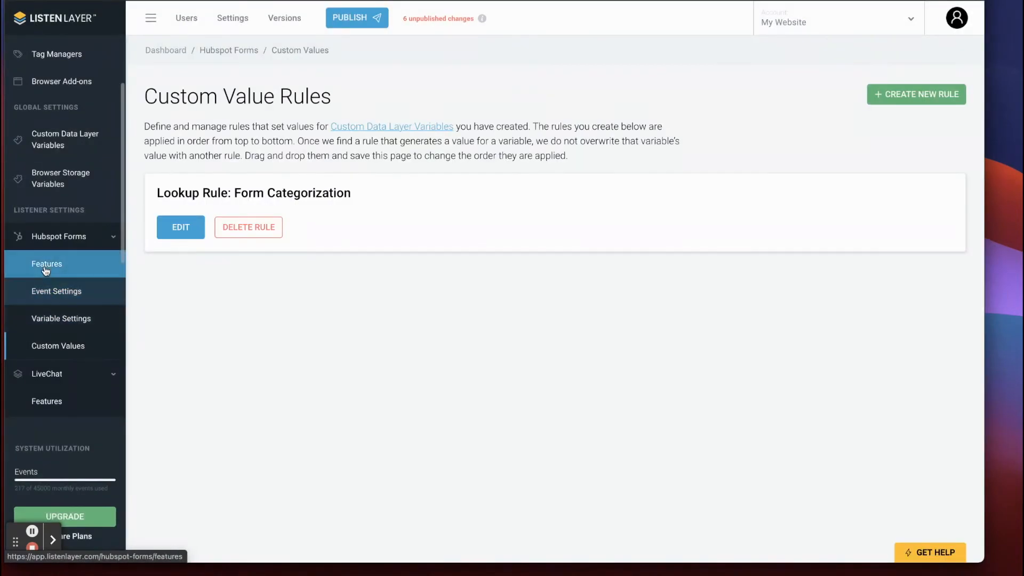
- Show the Monitoring & Reporting features of Hubspot Forms and try to enable Data Layer Monitoring, cancelling the change
left_click(47, 265)
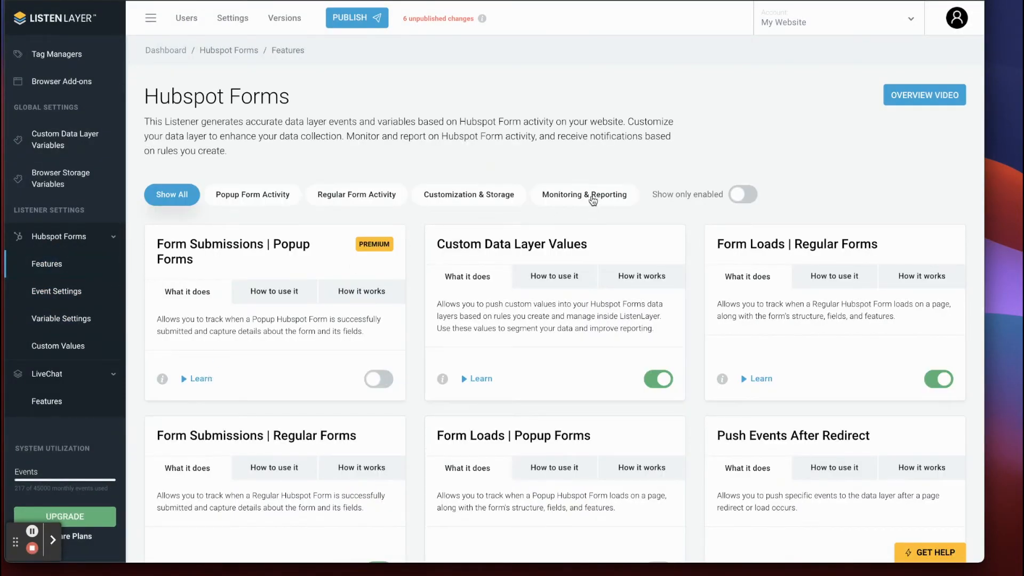
left_click(592, 198)
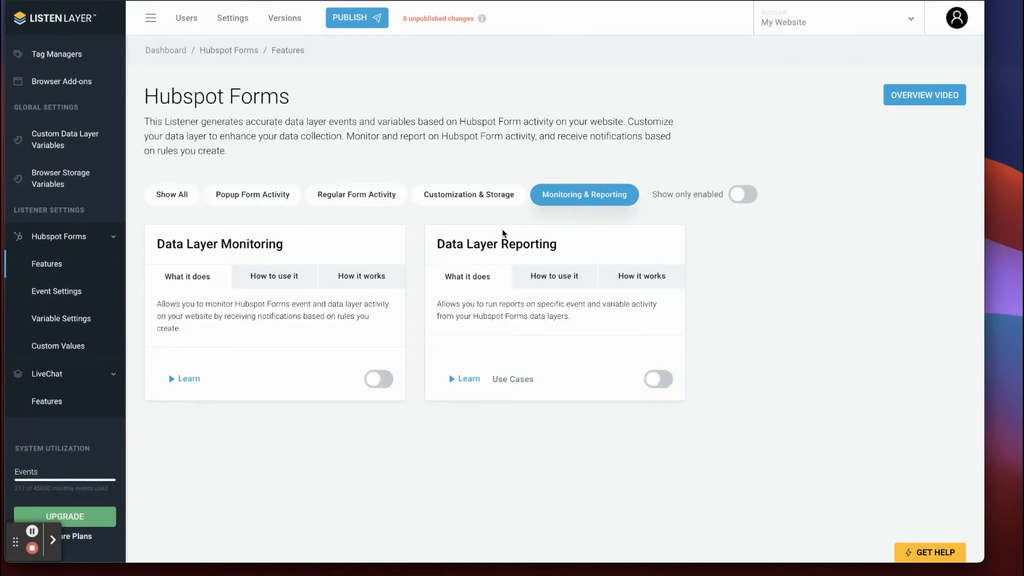
left_click(382, 379)
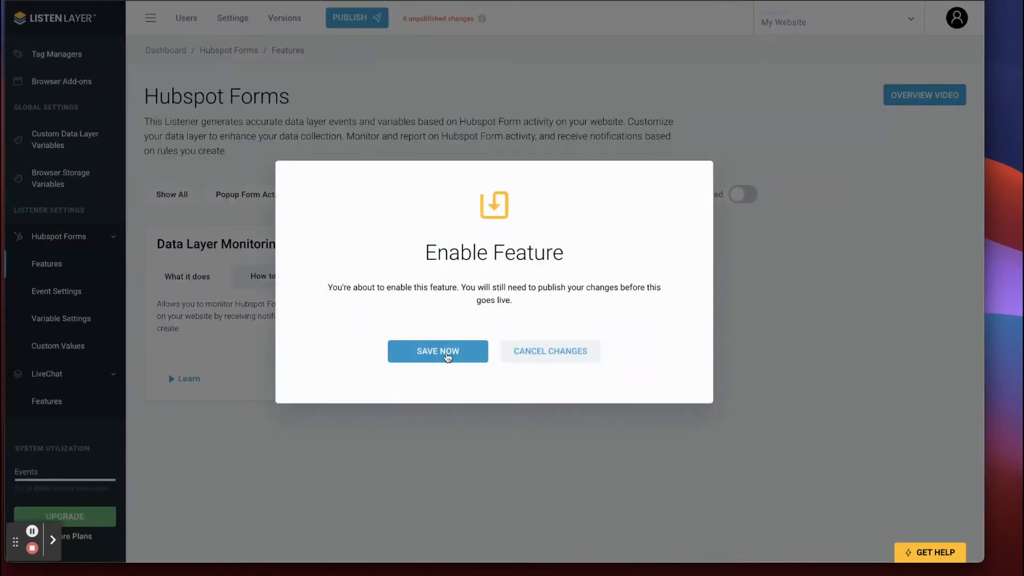
left_click(552, 355)
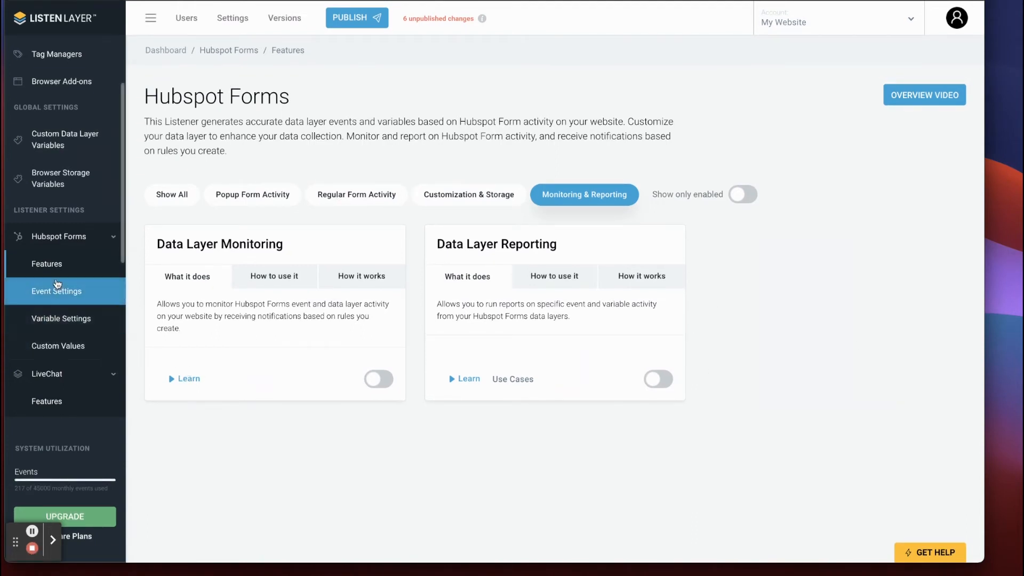
- Return to the Hubspot Forms custom value rules and publish the pending changes as a version named Rules
left_click(56, 347)
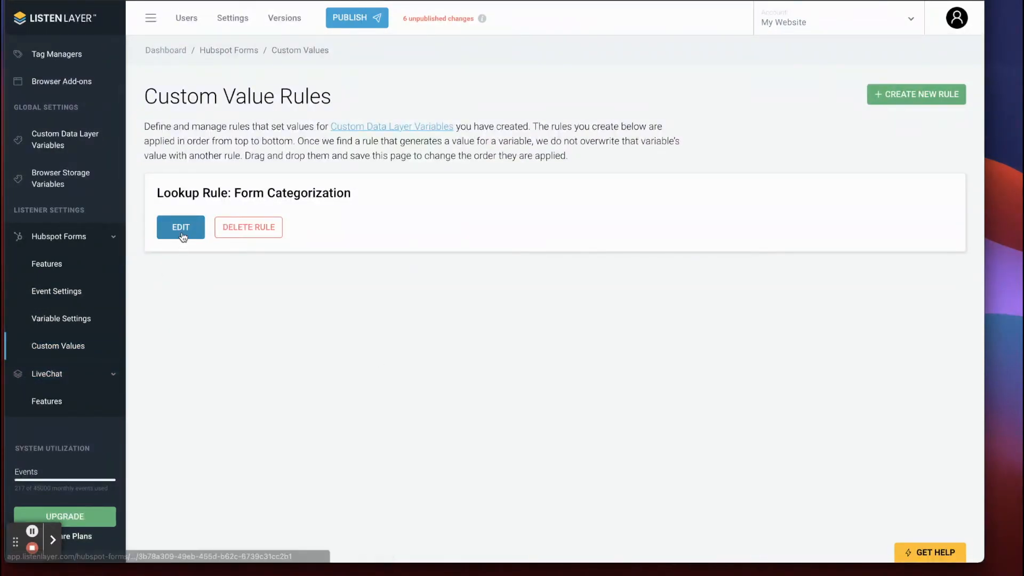
left_click(340, 27)
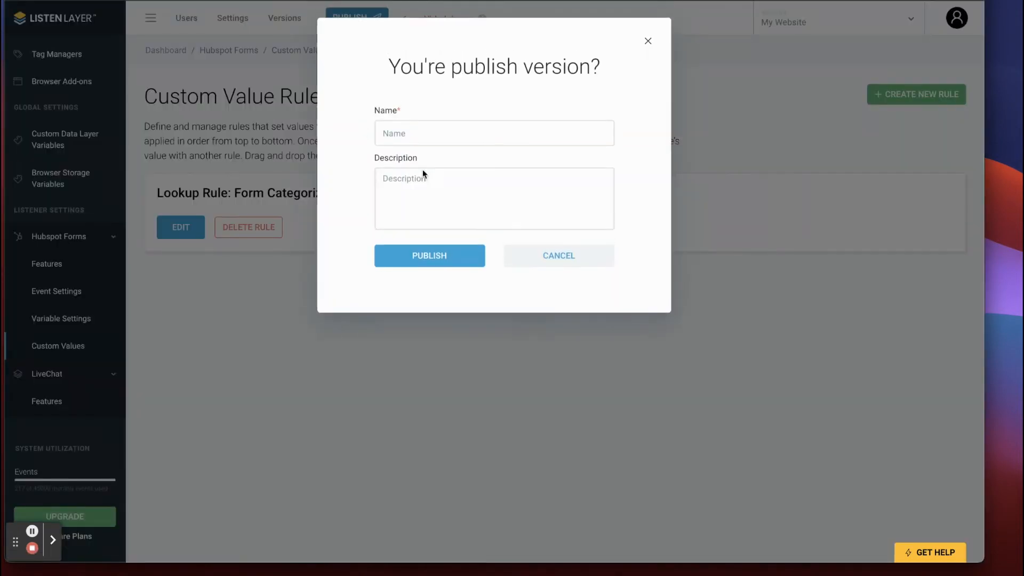
left_click(418, 136)
type("Rules")
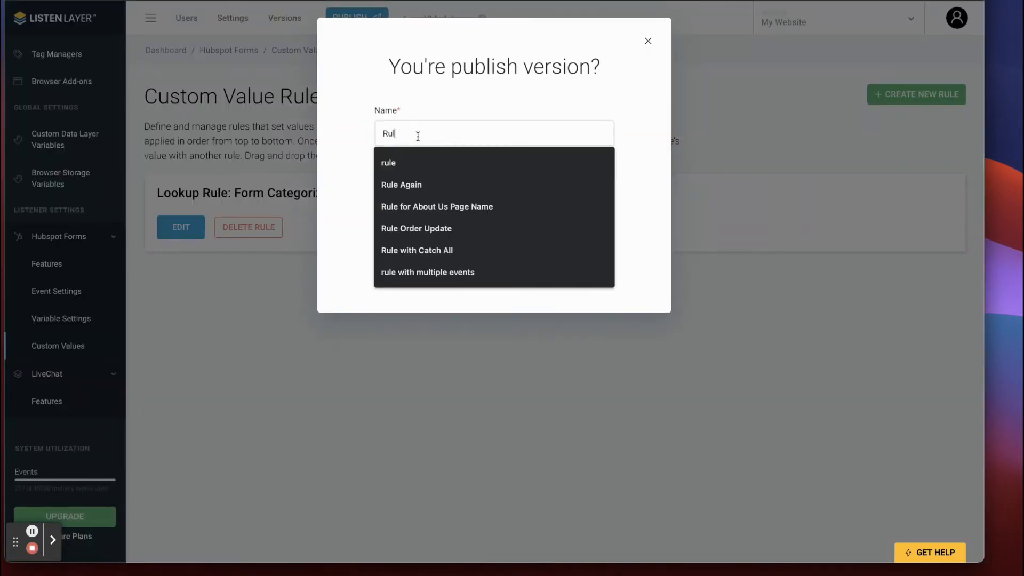
left_click(438, 258)
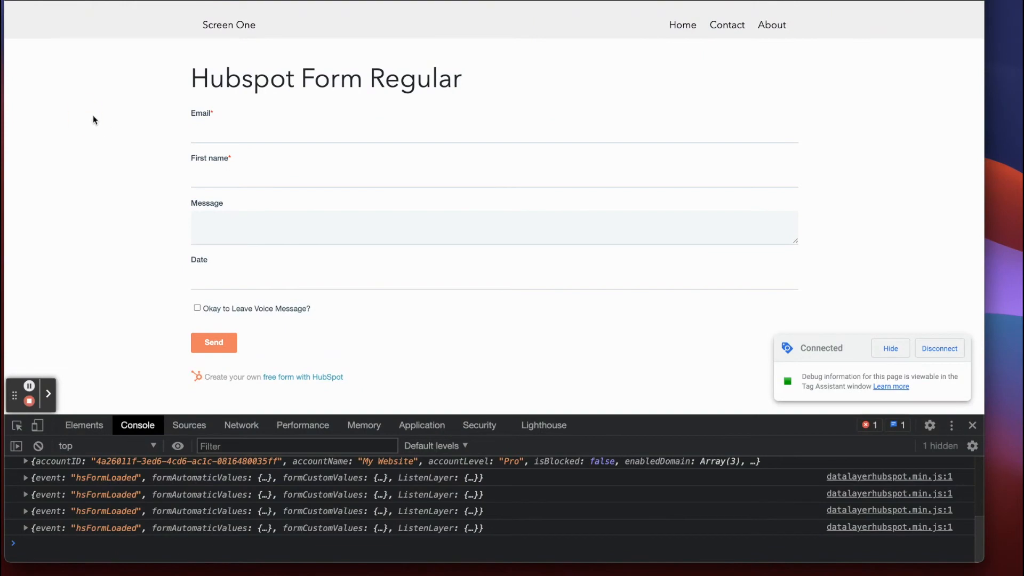
- Switch to the Hubspot Form Regular demo page and reload it with an emptied cache
right_click(75, 71)
left_click(70, 8)
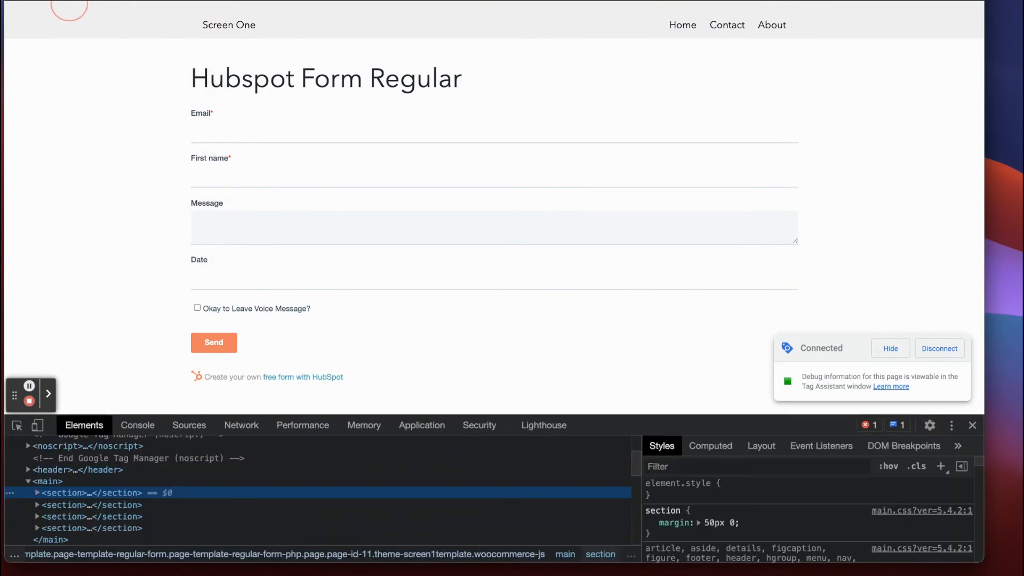
right_click(59, 1)
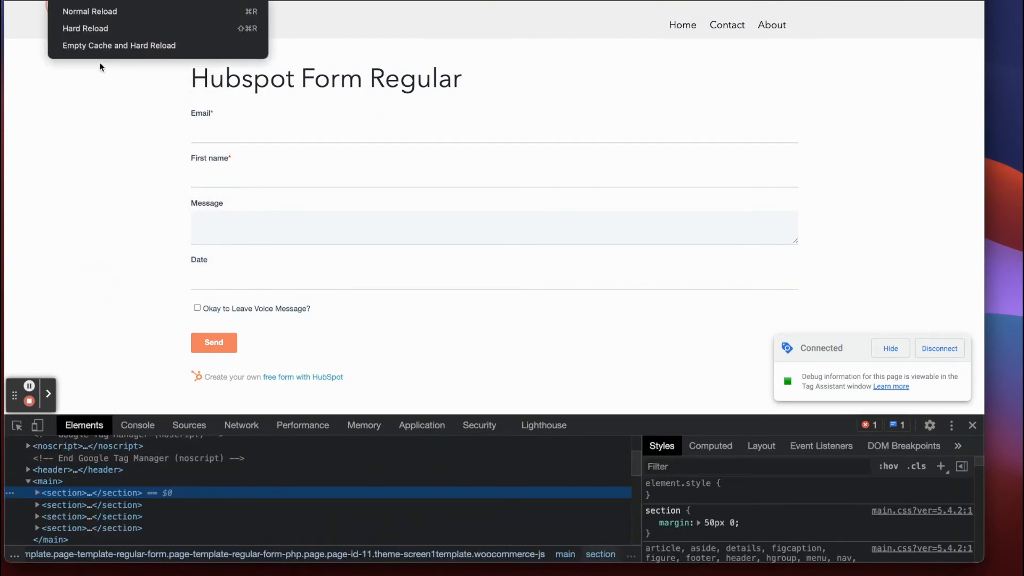
left_click(103, 43)
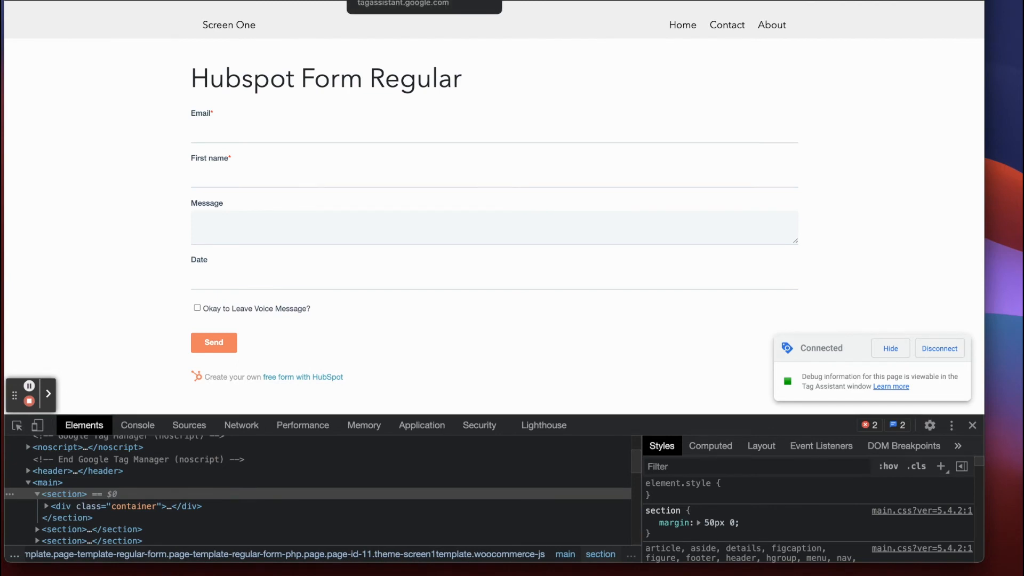
- Check Tag Assistant and the demo page's enlarged browser console for the hsFormLoaded events of the reloaded page
left_click(404, 0)
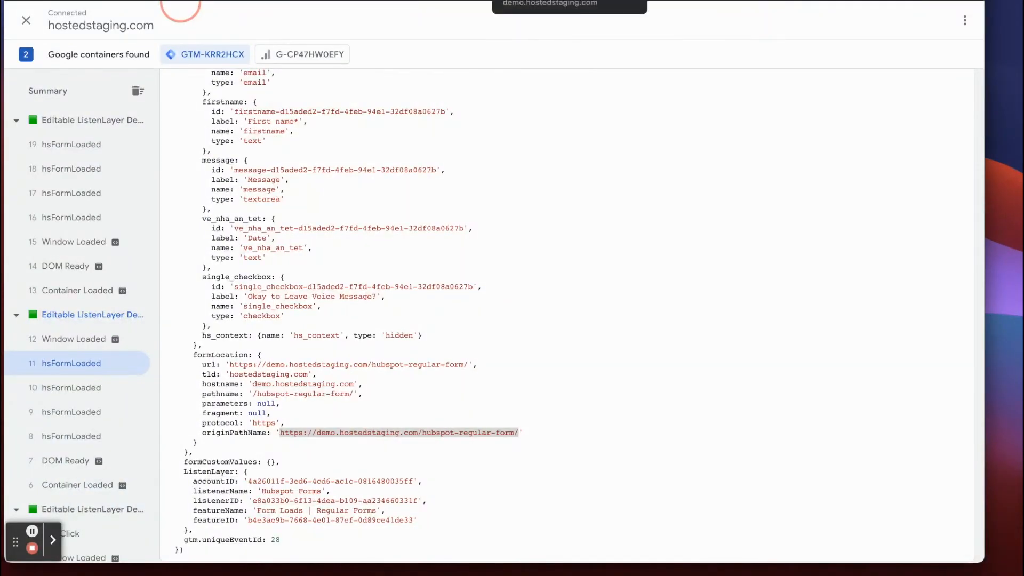
left_click(533, 1)
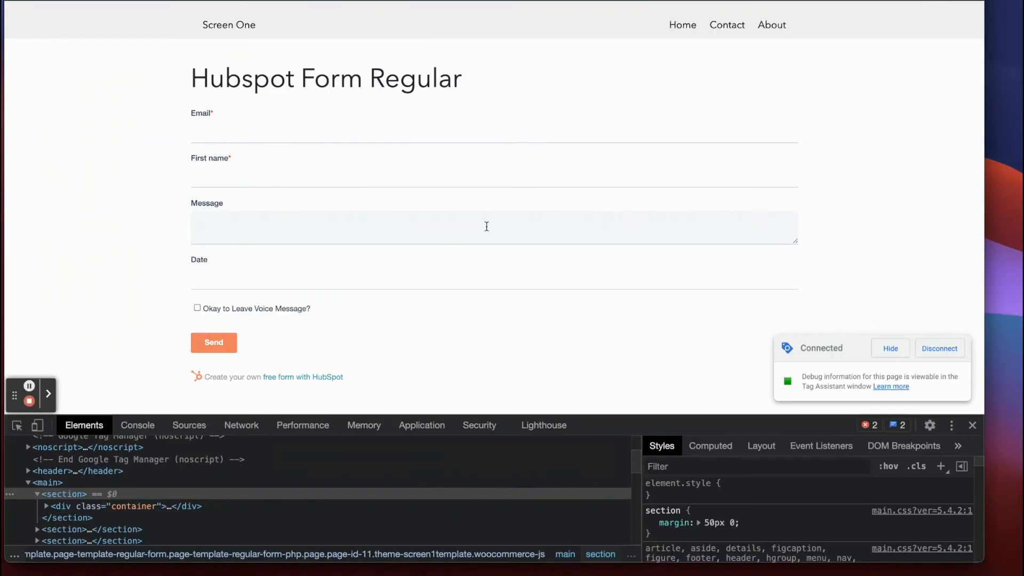
left_click(560, 1)
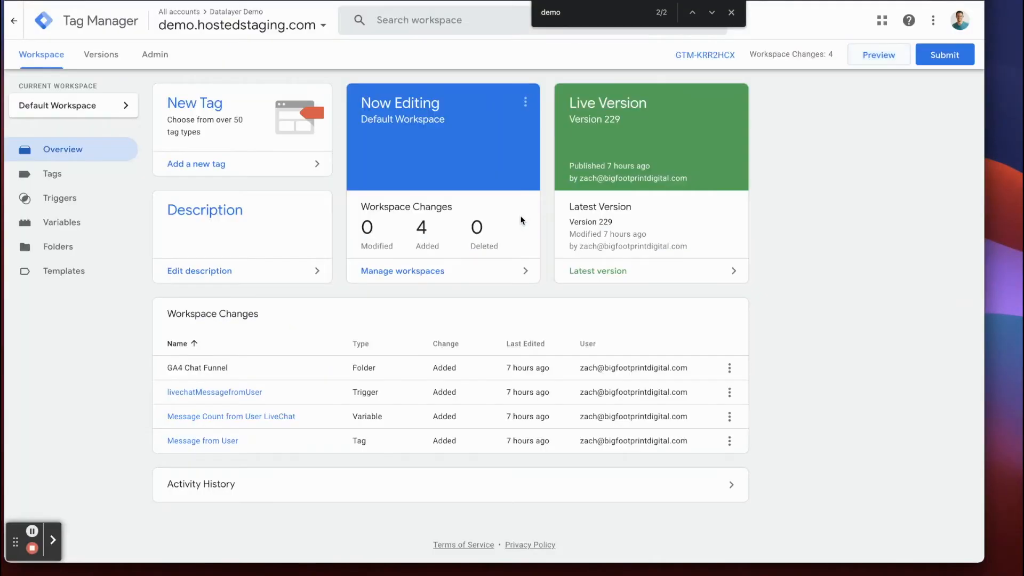
left_click(533, 1)
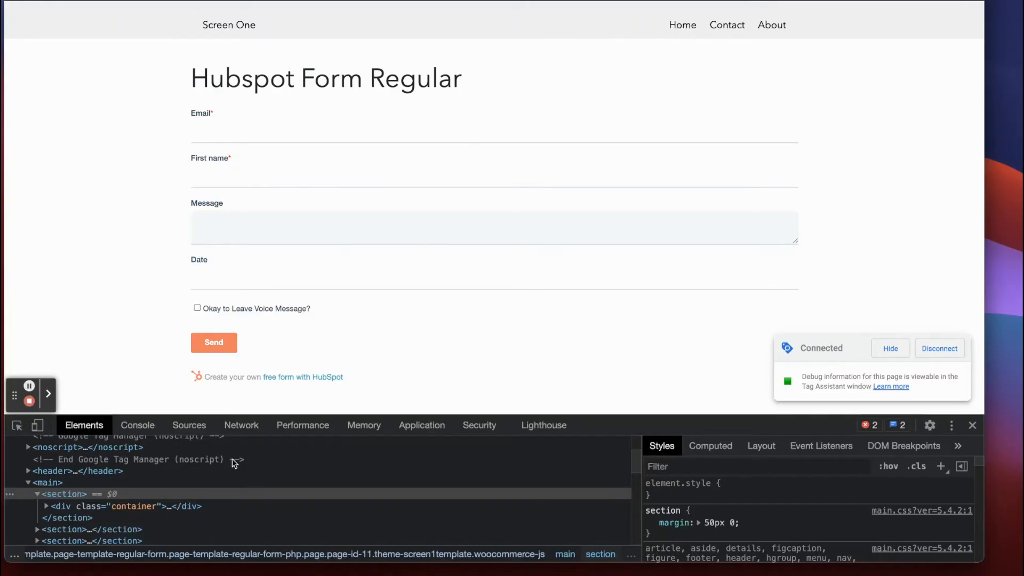
left_click(129, 426)
left_click_drag(648, 309, 649, 277)
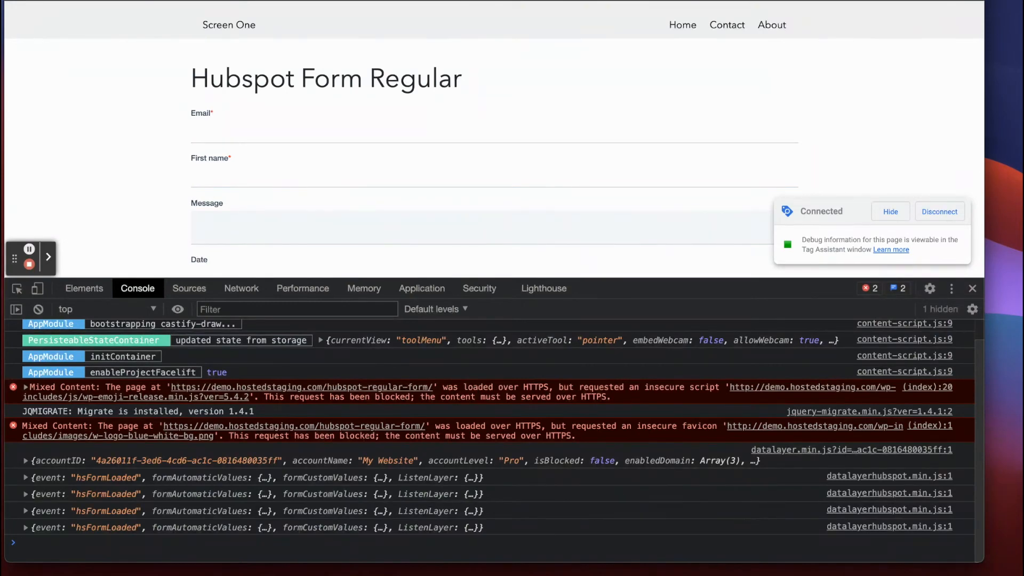
- Start a new preview session of the demo.hostedstaging.com container from Tag Manager and continue into the connected Tag Assistant debug view
left_click(242, 1)
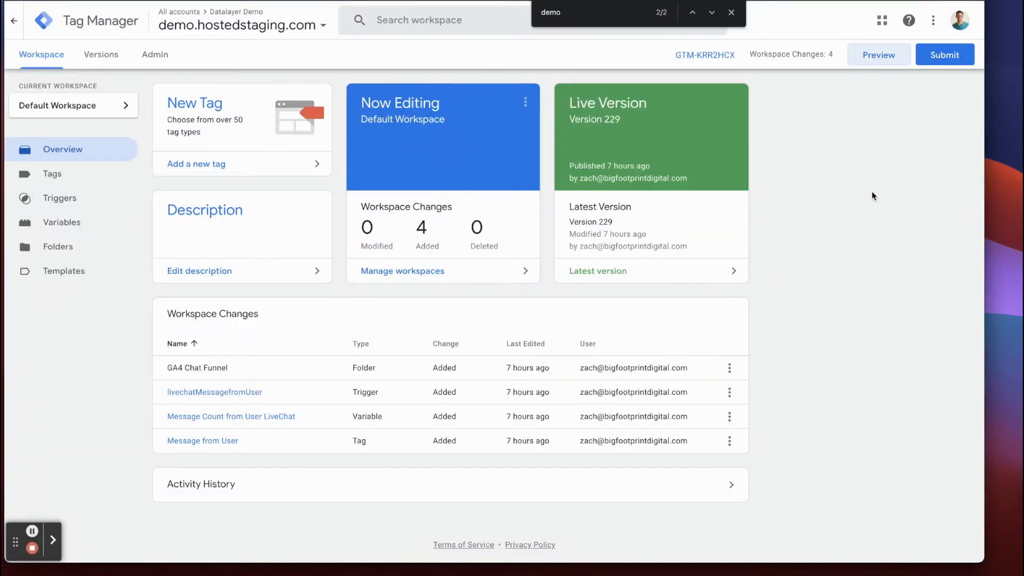
left_click(872, 60)
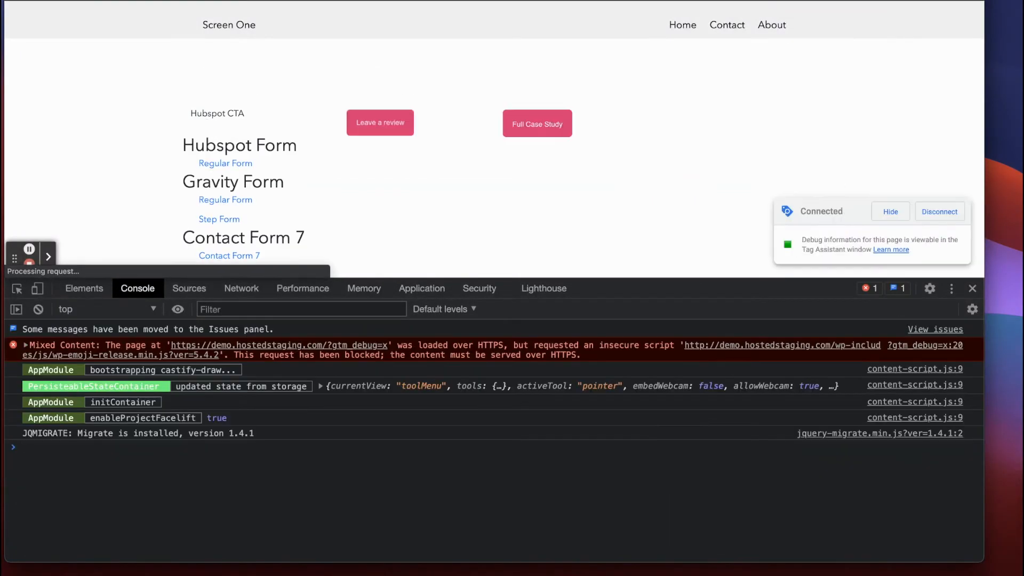
key("ctrl+shift+Tab")
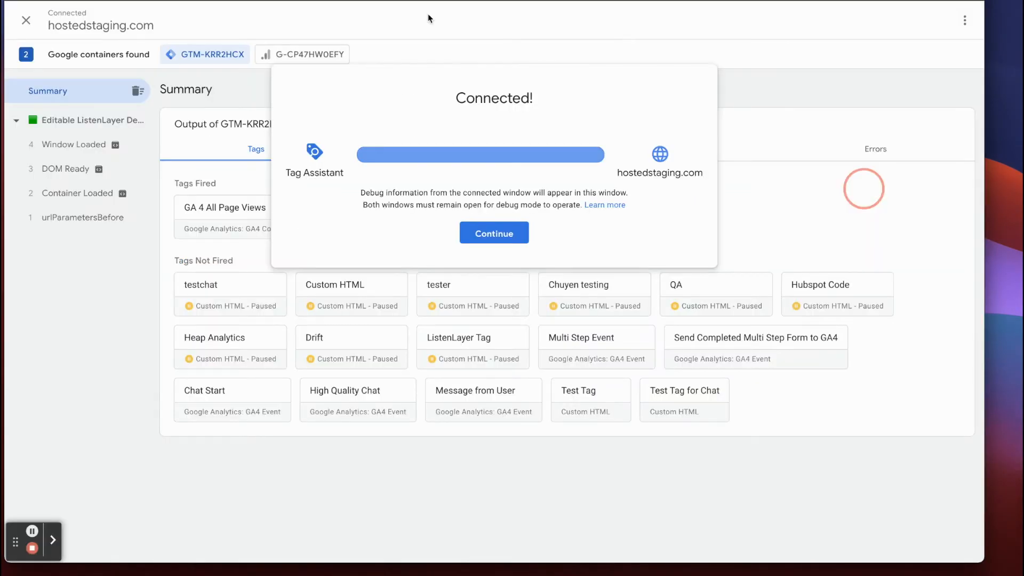
left_click(510, 233)
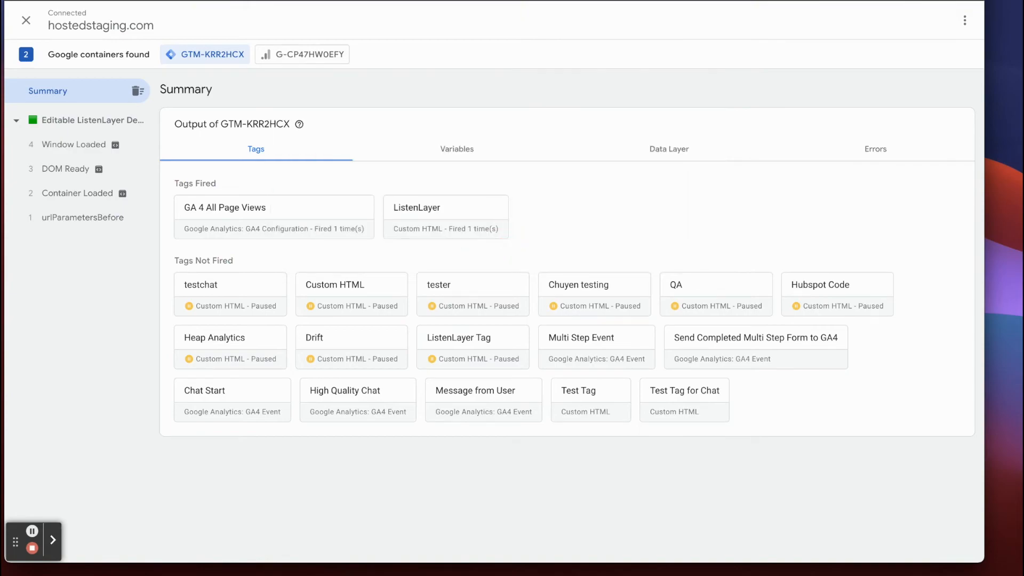
- Switch to the Hubspot Form Regular page, enlarge its console, and inspect the custom values of the first hsFormLoaded event
key("ctrl+Tab")
left_click(225, 162)
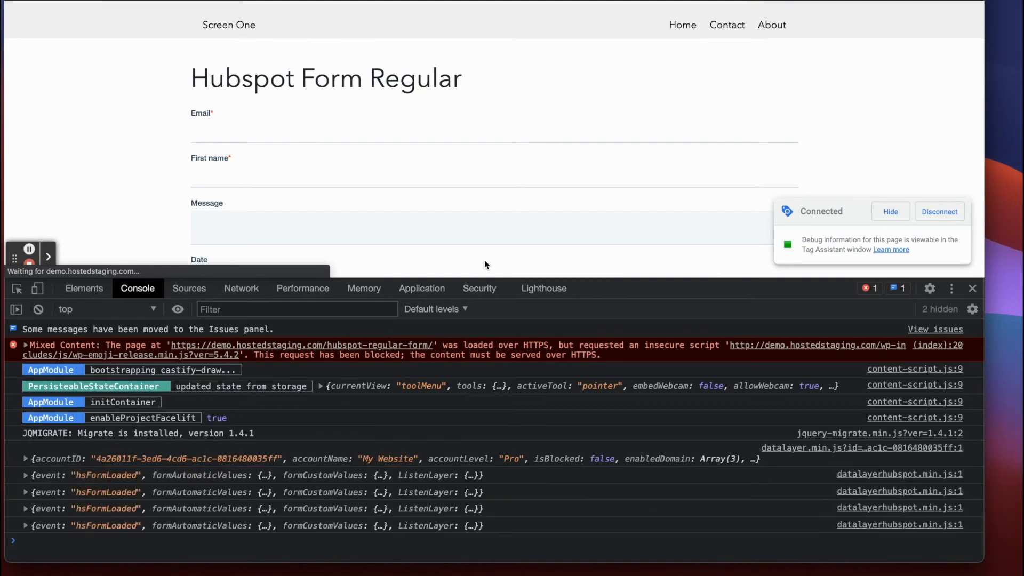
left_click(25, 475)
left_click_drag(619, 279, 606, 102)
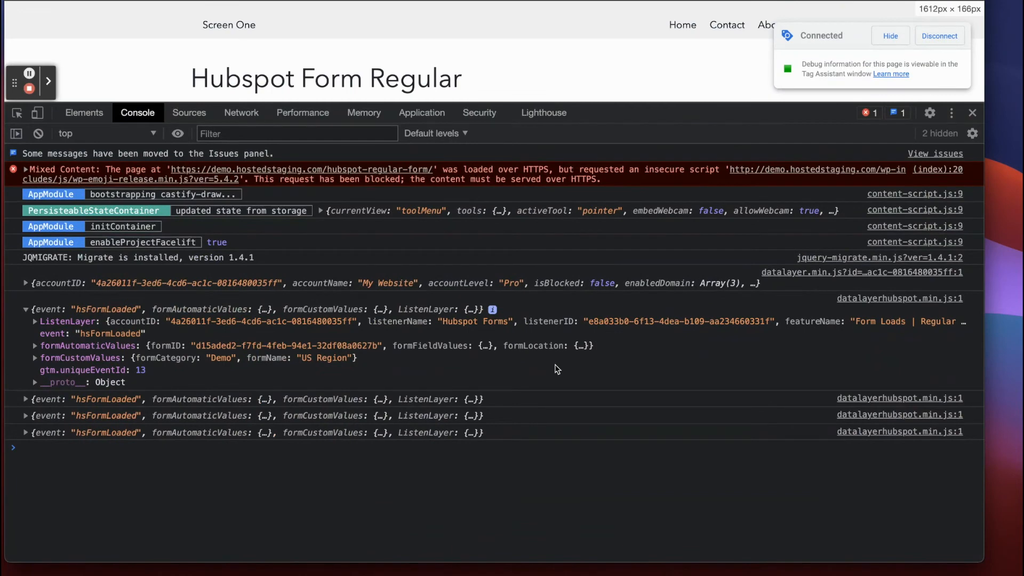
left_click(37, 359)
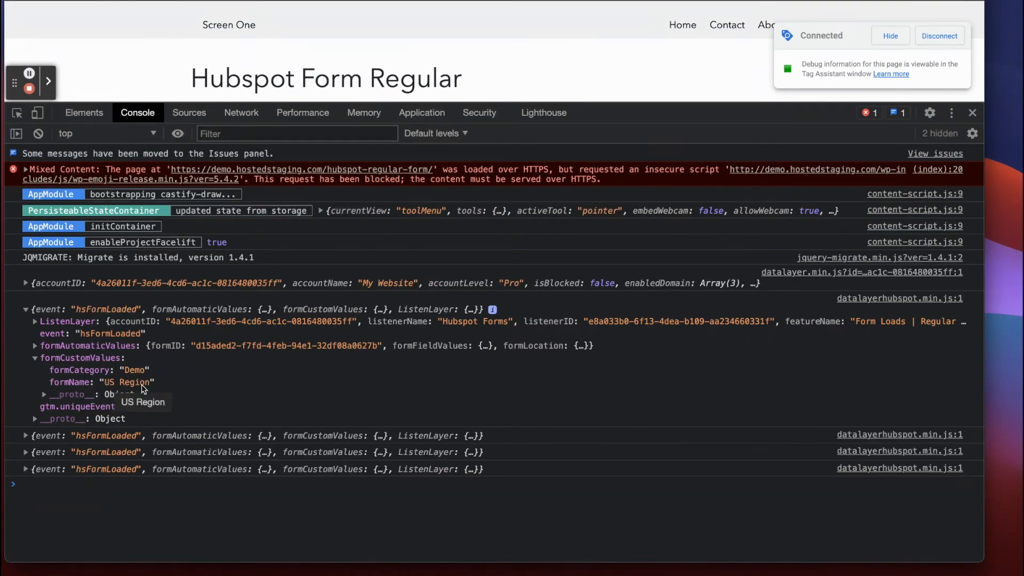
- Expand the remaining three hsFormLoaded events in the console and check the formCategory and formName values of each
left_click(25, 435)
scroll(233, 391, "down", 1)
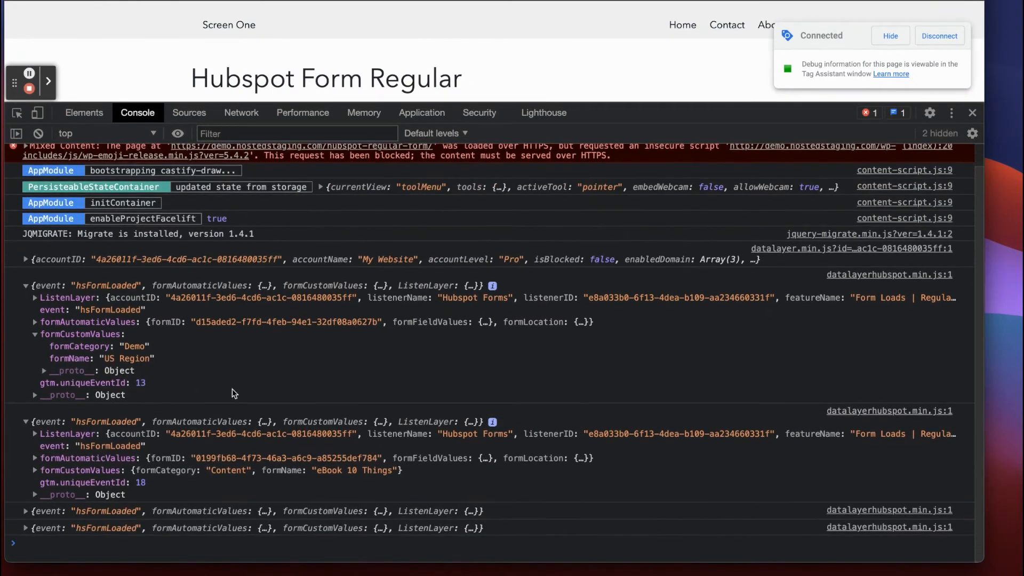
left_click(35, 470)
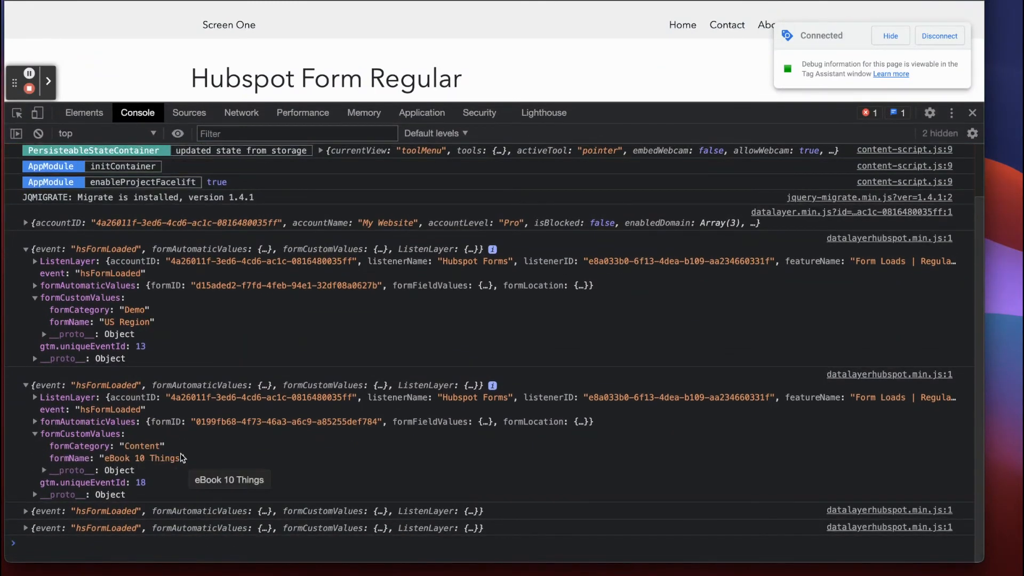
left_click(25, 512)
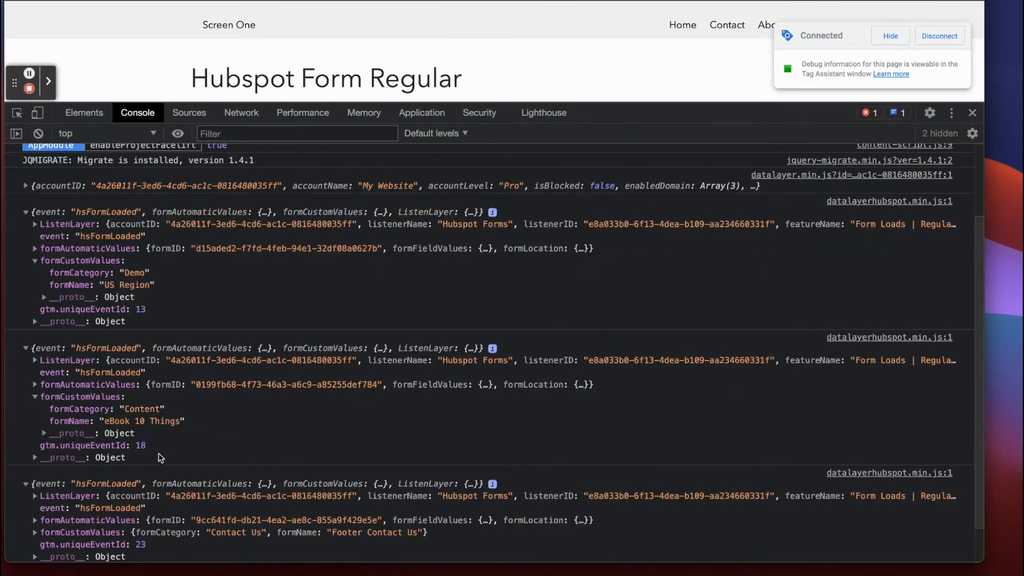
left_click(35, 487)
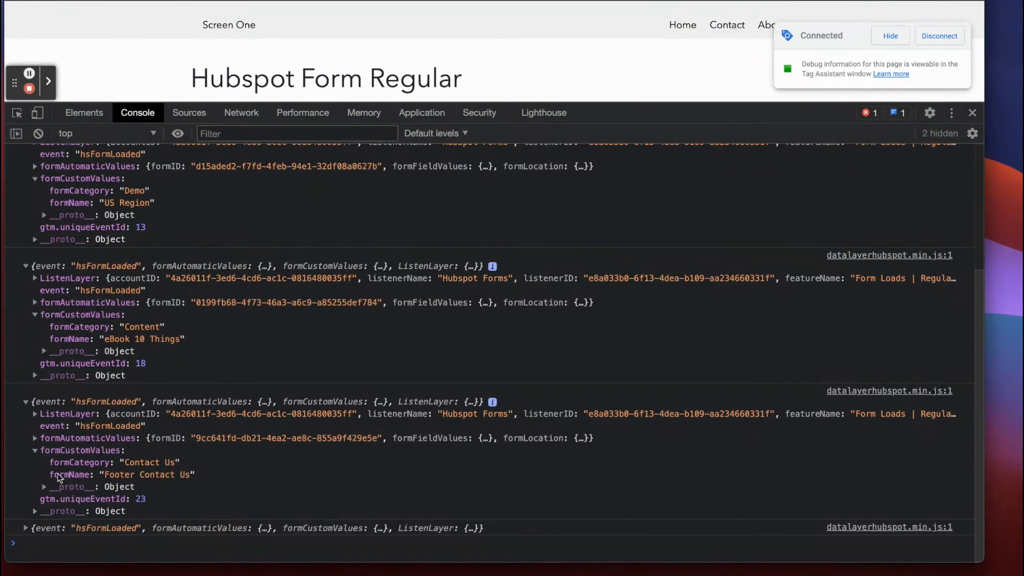
left_click(25, 528)
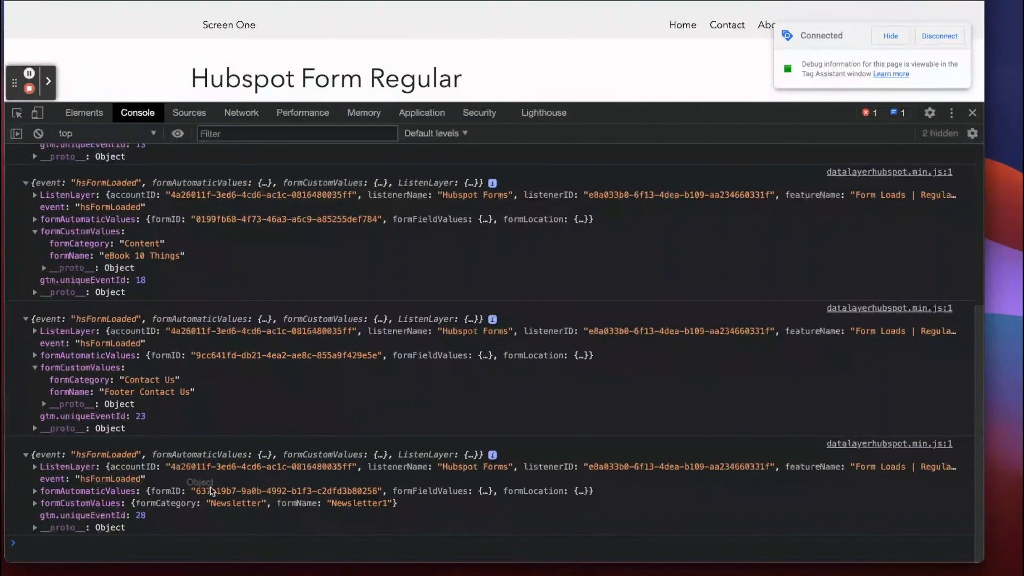
scroll(215, 487, "up", 3)
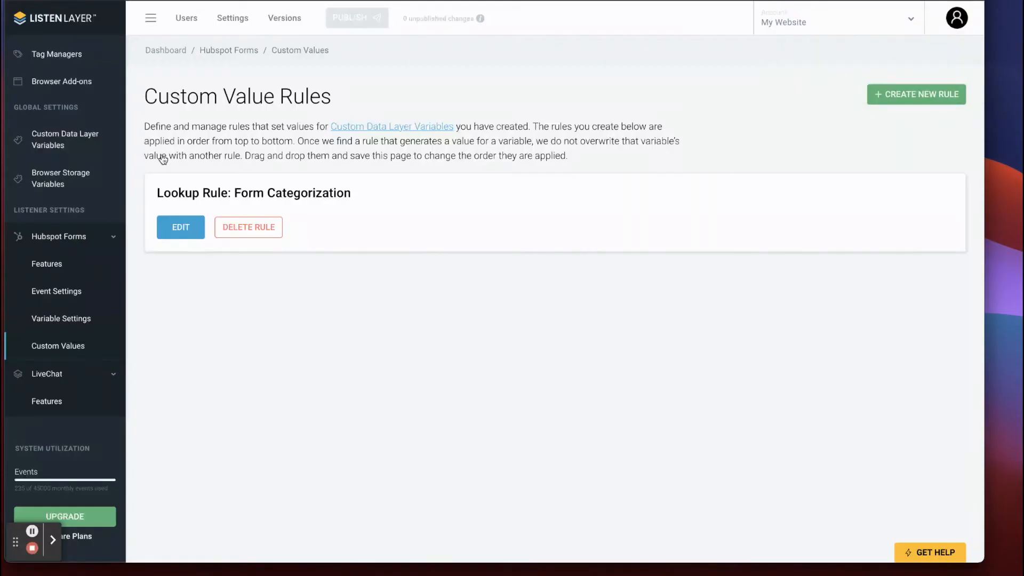
- Open the Form Categorization lookup rule in ListenLayer and examine the US Region and EMEA rows that share a form ID
left_click(187, 235)
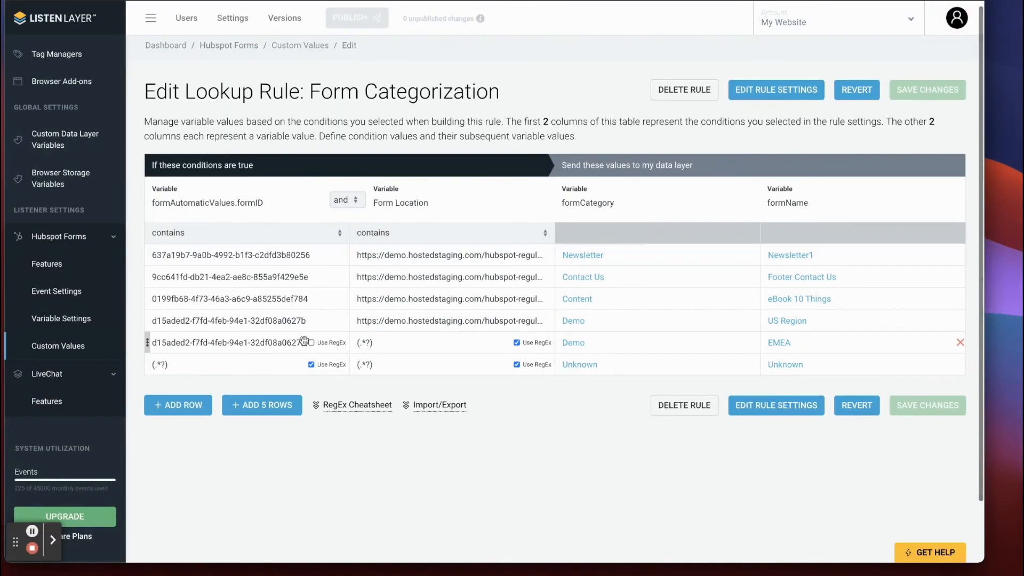
scroll(245, 343, "down", 1)
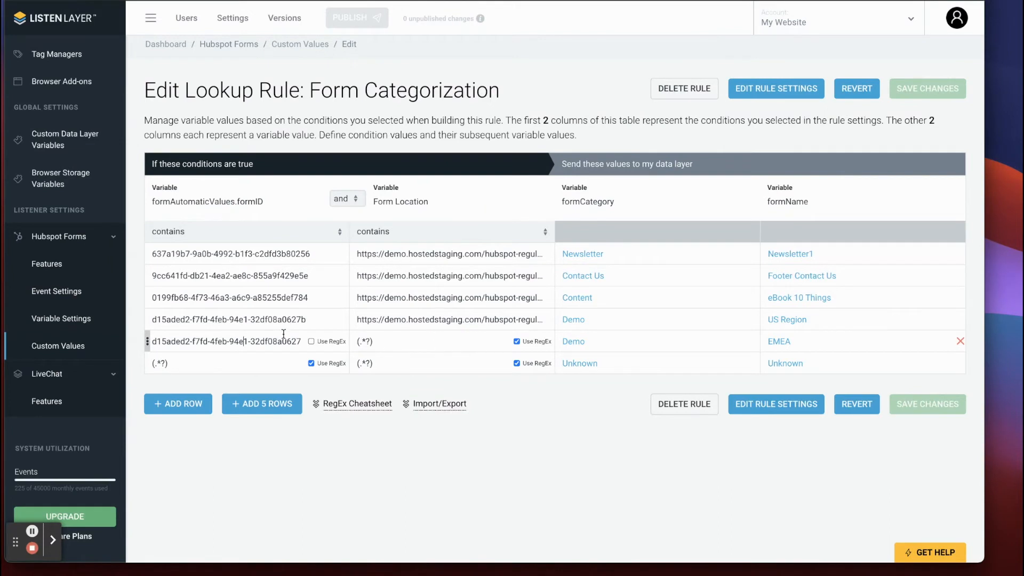
left_click_drag(277, 319, 157, 319)
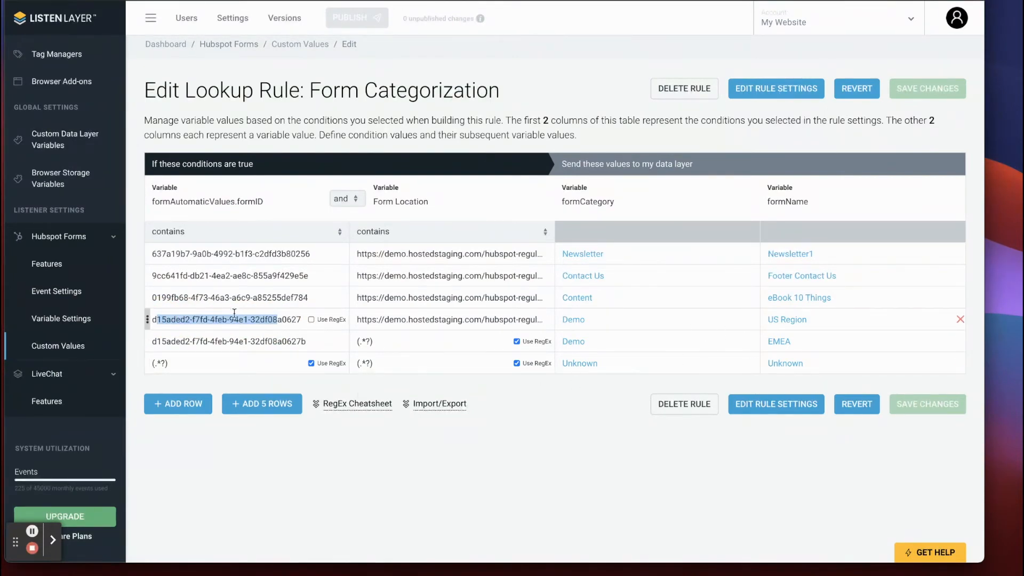
left_click(551, 323)
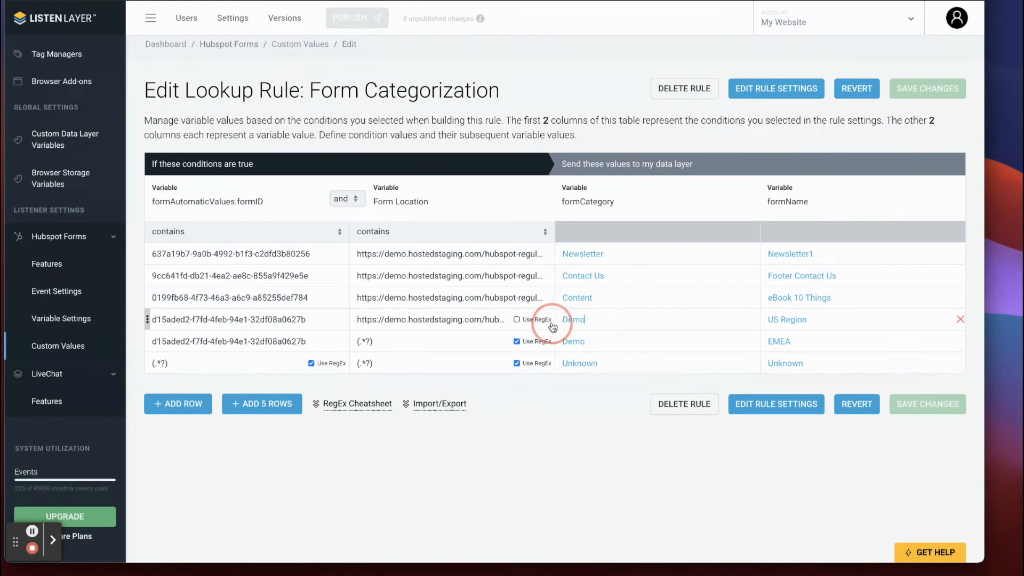
left_click_drag(823, 322, 765, 323)
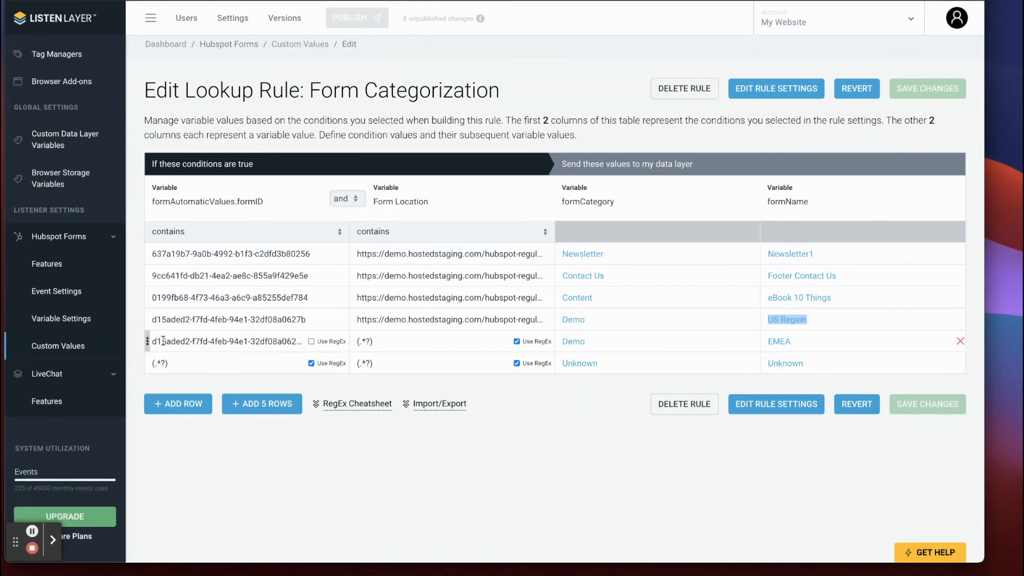
- Try the EMEA row above the US Region row, and restore the original row order
left_click_drag(147, 342, 147, 317)
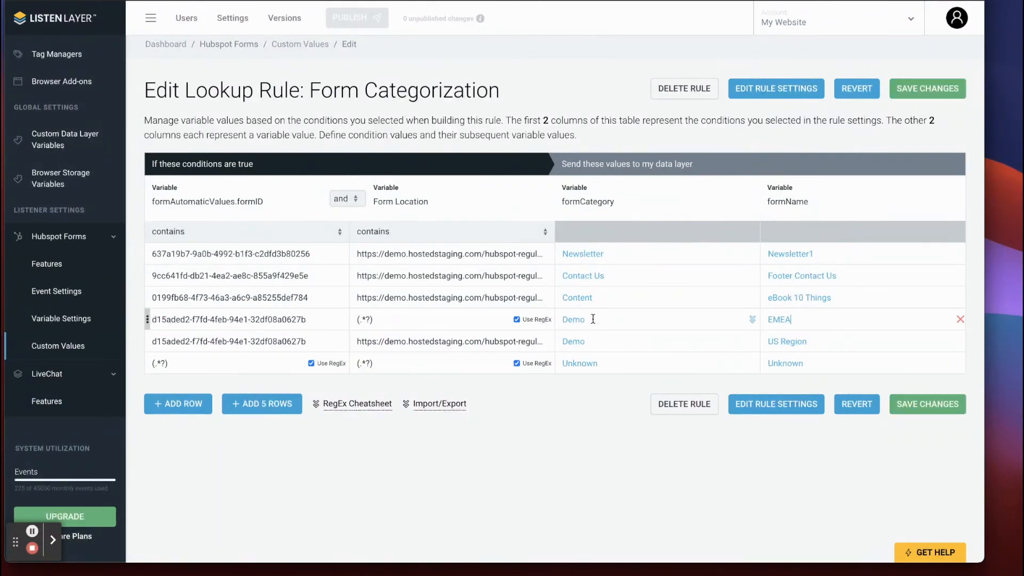
left_click_drag(147, 341, 154, 318)
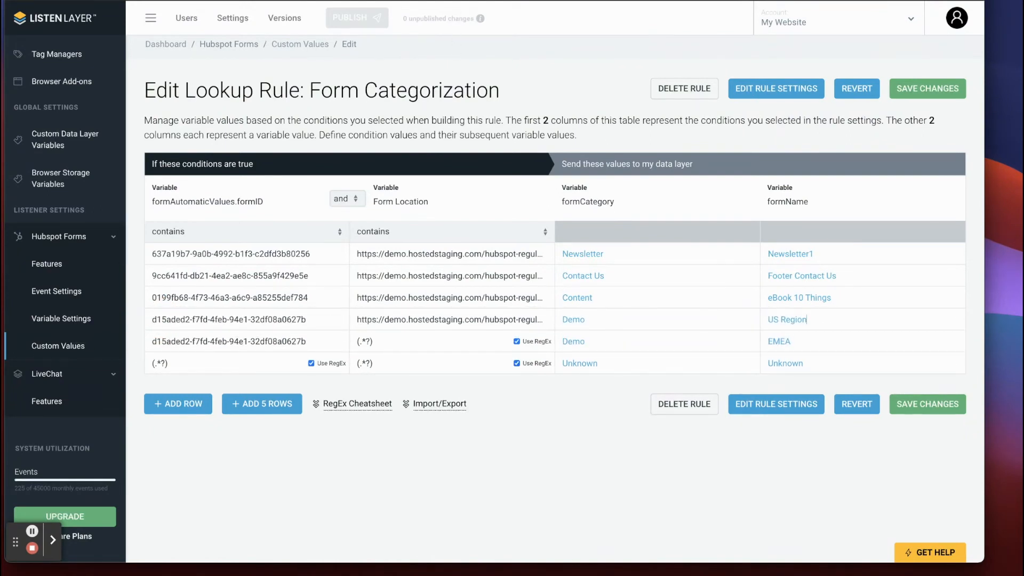
- Return to the demo page, close the console, and fill in Hubspot Form Regular with a test e-mail address and first name test
left_click(396, 1)
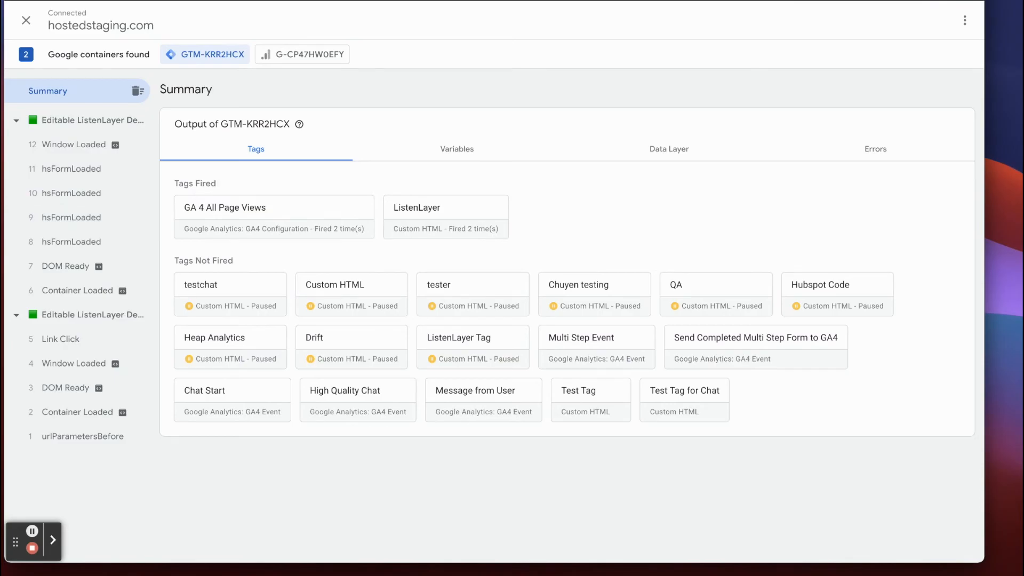
left_click(501, 1)
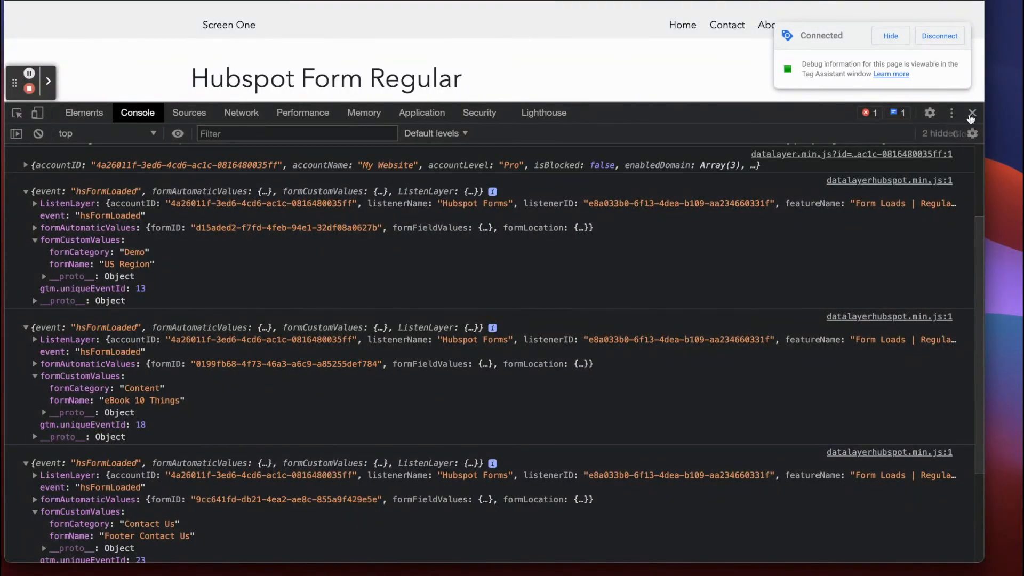
left_click(971, 113)
left_click(212, 136)
type("test@tester.com")
left_click(216, 158)
left_click(212, 179)
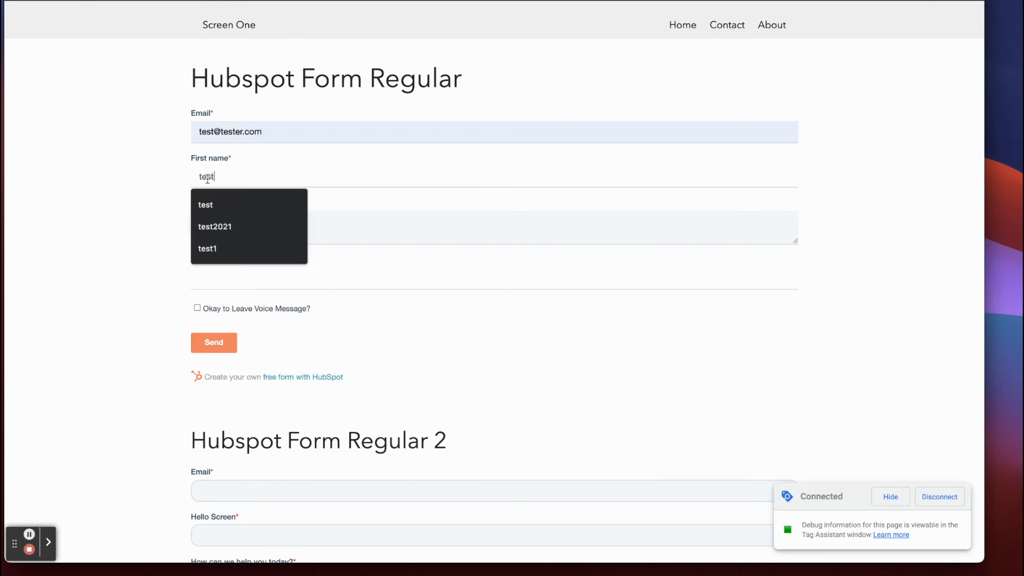
left_click(208, 203)
- Complete Hubspot Form Regular with the message test and the date April 21, 2021, and submit it
left_click(210, 228)
type("test")
left_click(205, 276)
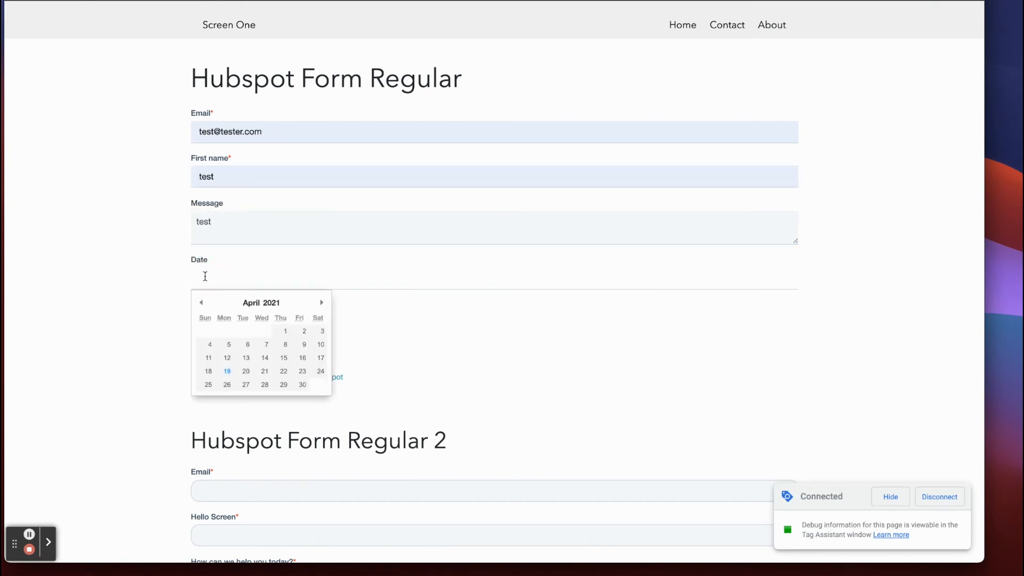
left_click(264, 371)
left_click(111, 330)
left_click(208, 342)
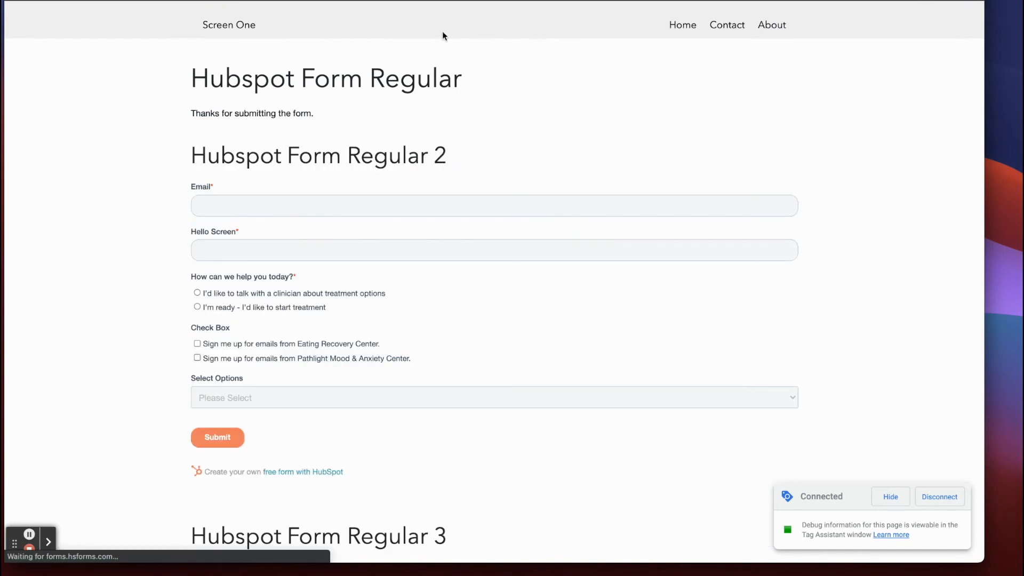
- Switch to Tag Assistant and check the formCustomValues in the hsFormSubmitted event's API call
left_click(385, 1)
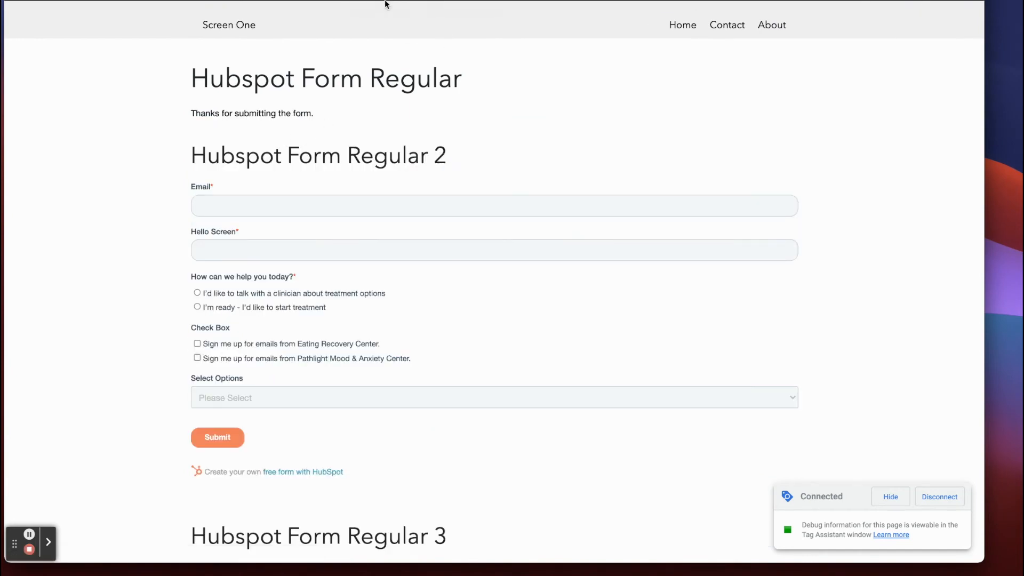
left_click(74, 144)
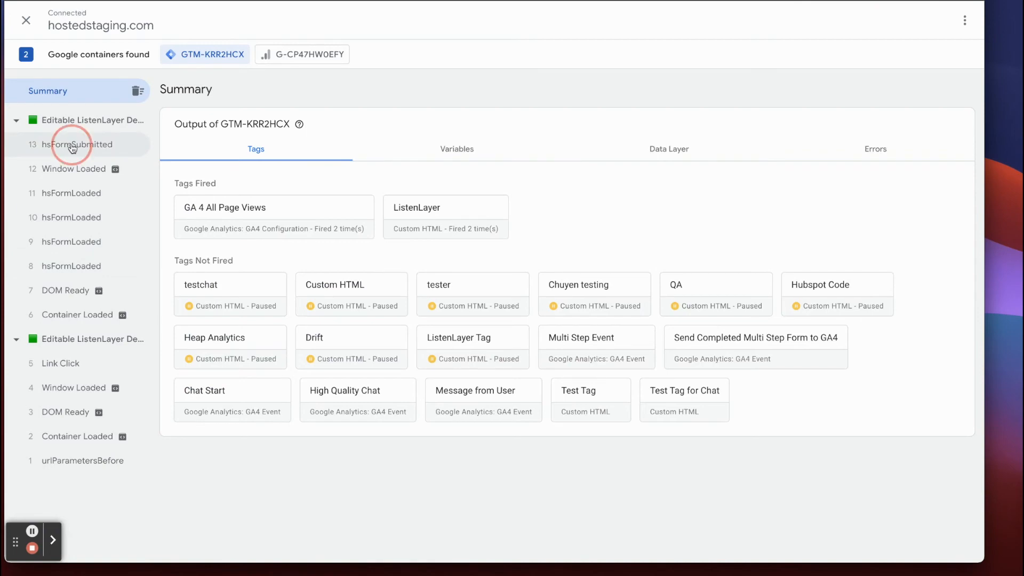
left_click(675, 151)
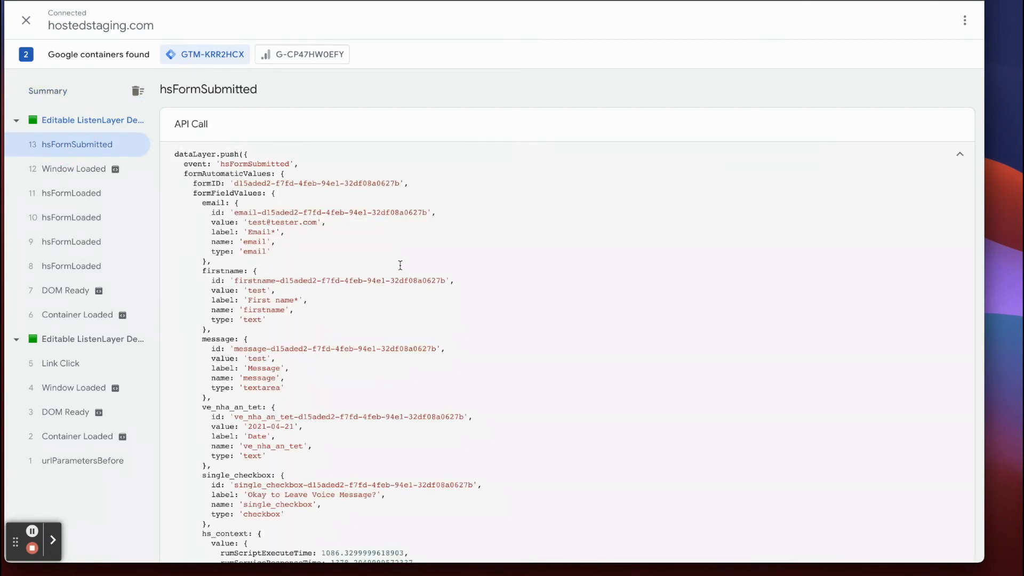
scroll(400, 265, "down", 8)
scroll(393, 262, "down", 4)
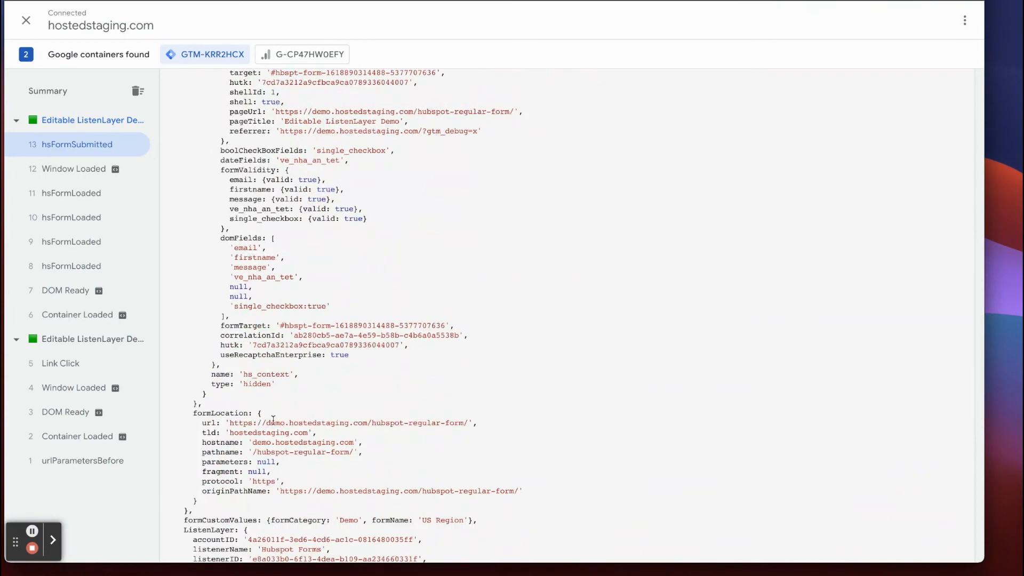
scroll(275, 411, "down", 4)
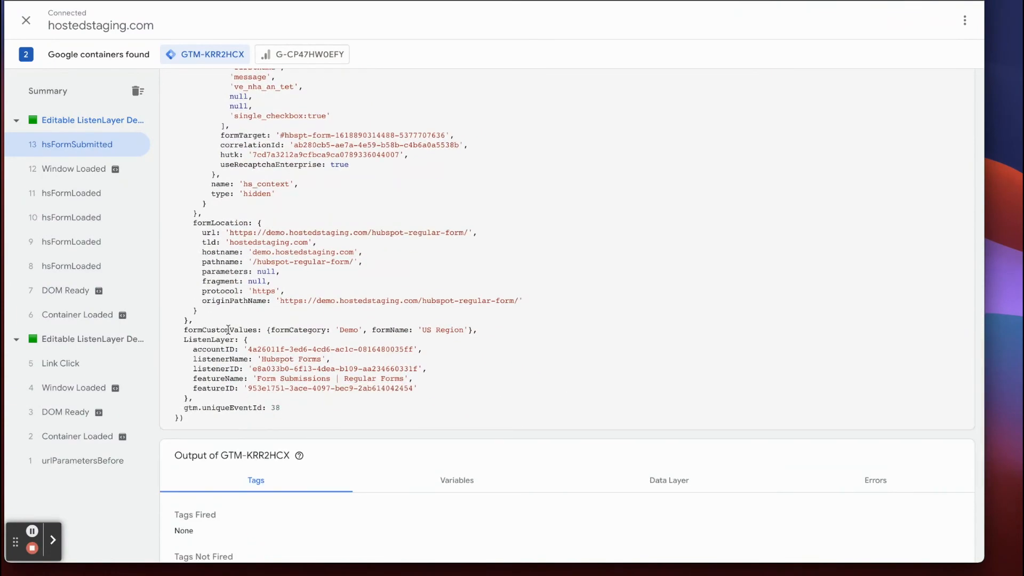
left_click_drag(486, 328, 165, 331)
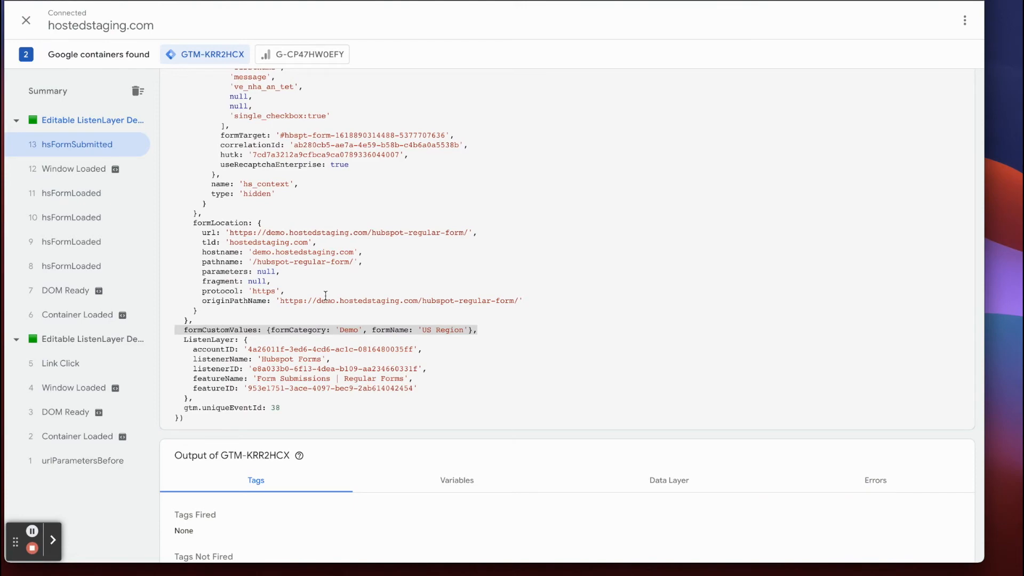
- Compare the data layer contents of the latest hsFormLoaded event with those of the hsFormSubmitted event
scroll(343, 295, "up", 10)
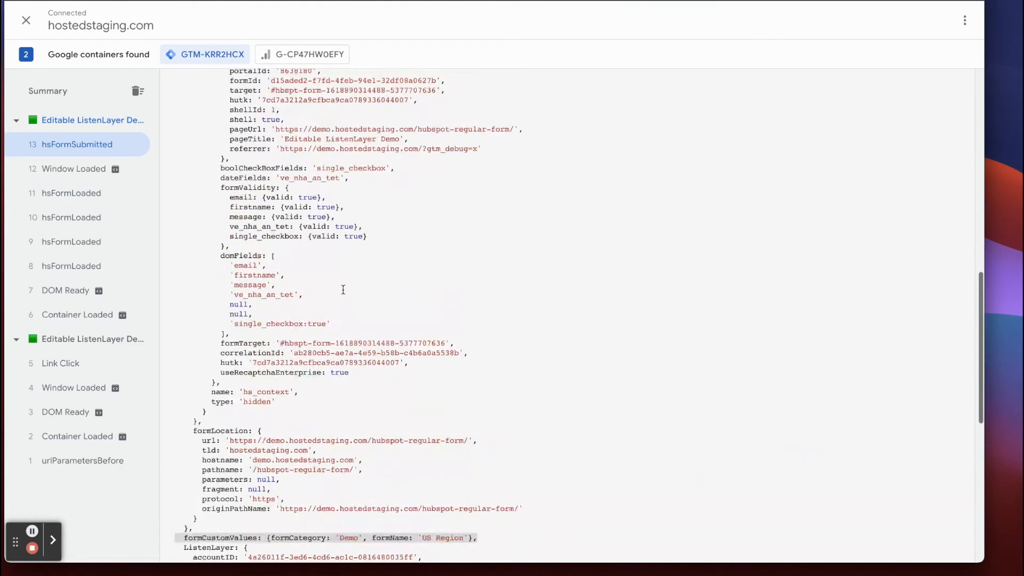
left_click(51, 193)
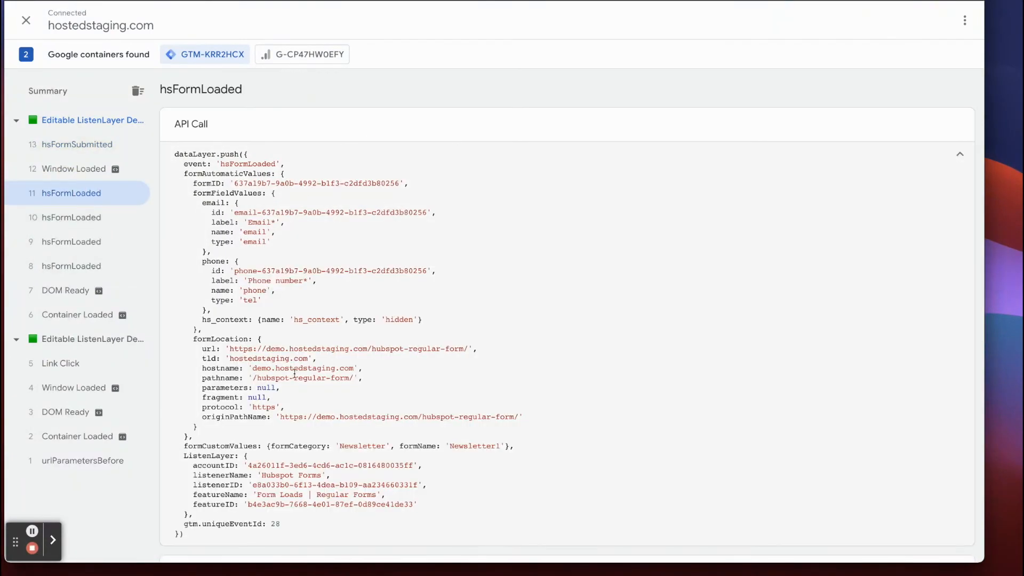
scroll(290, 369, "down", 1)
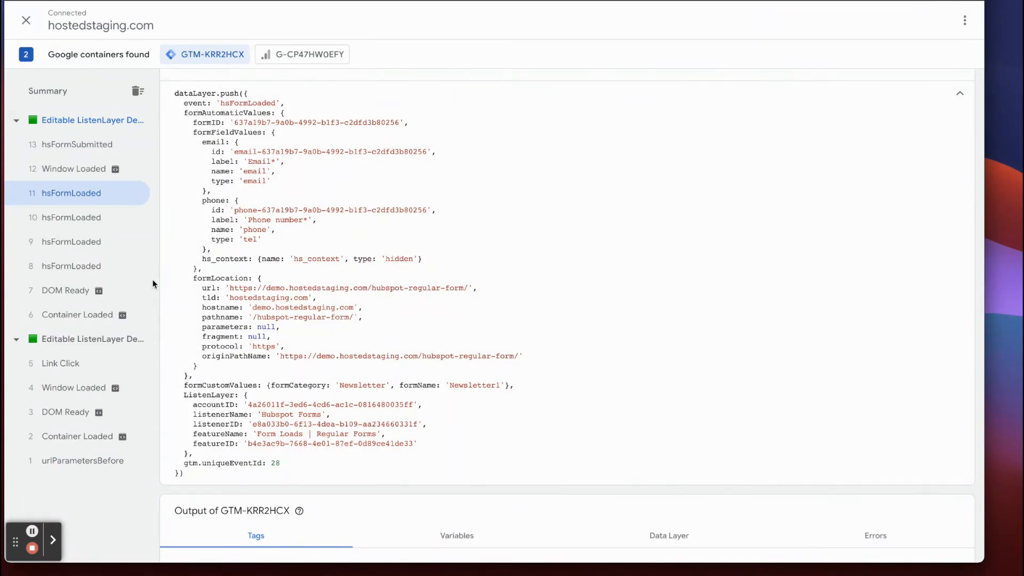
left_click(60, 144)
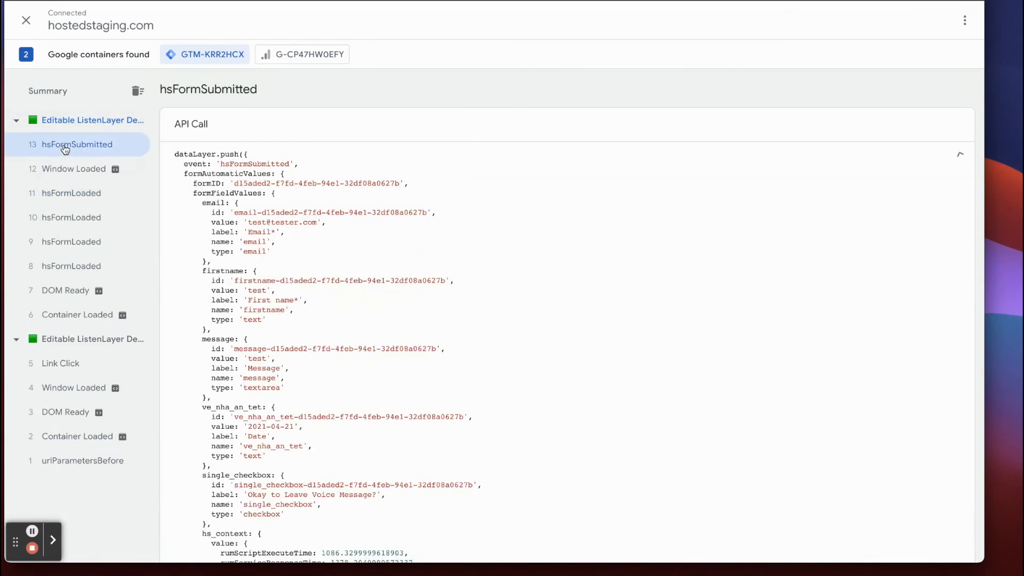
scroll(328, 244, "down", 2)
scroll(327, 243, "down", 3)
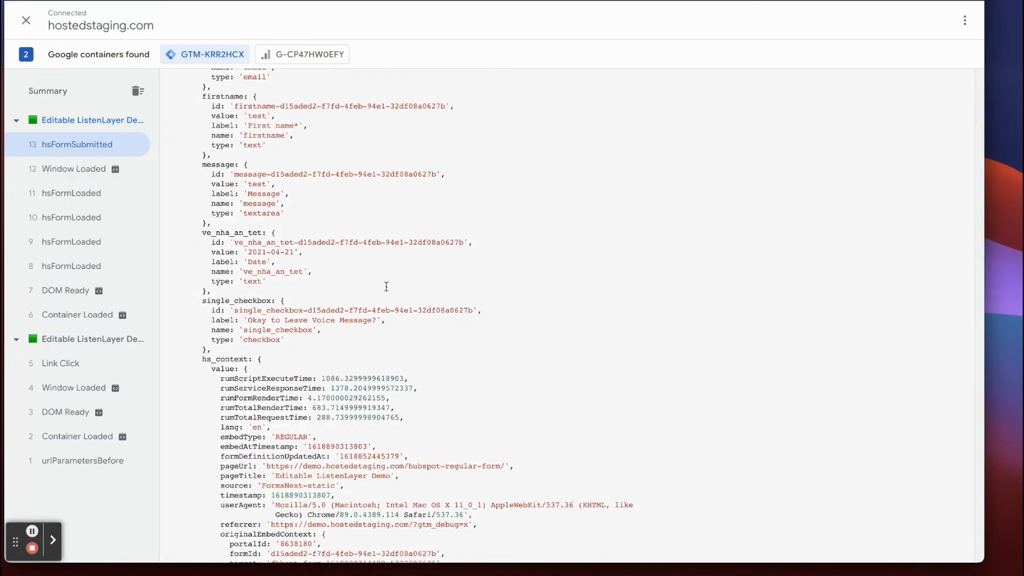
scroll(384, 286, "up", 5)
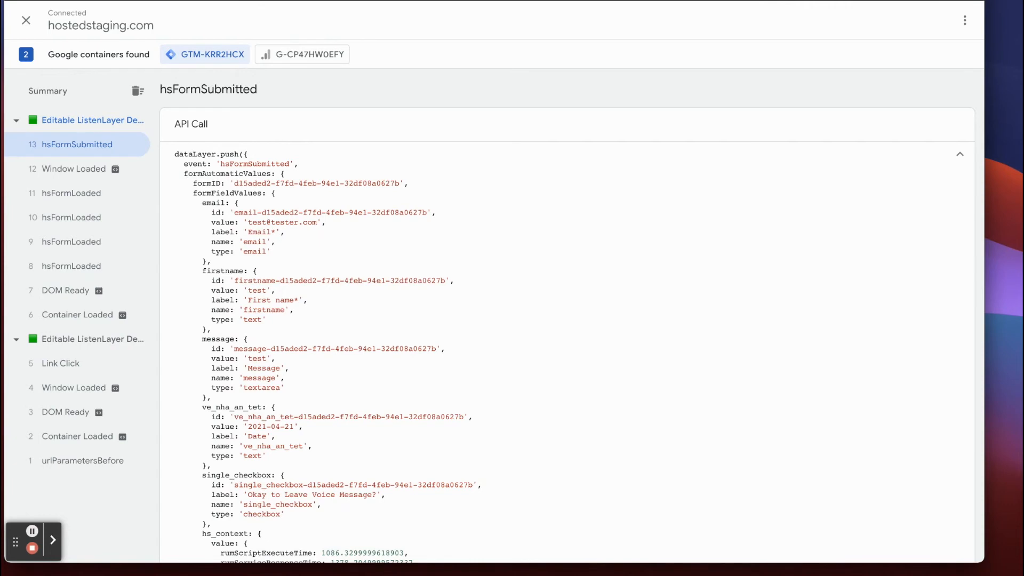
- Switch to Tag Manager and start a new user-defined variable in the workspace
left_click(373, 0)
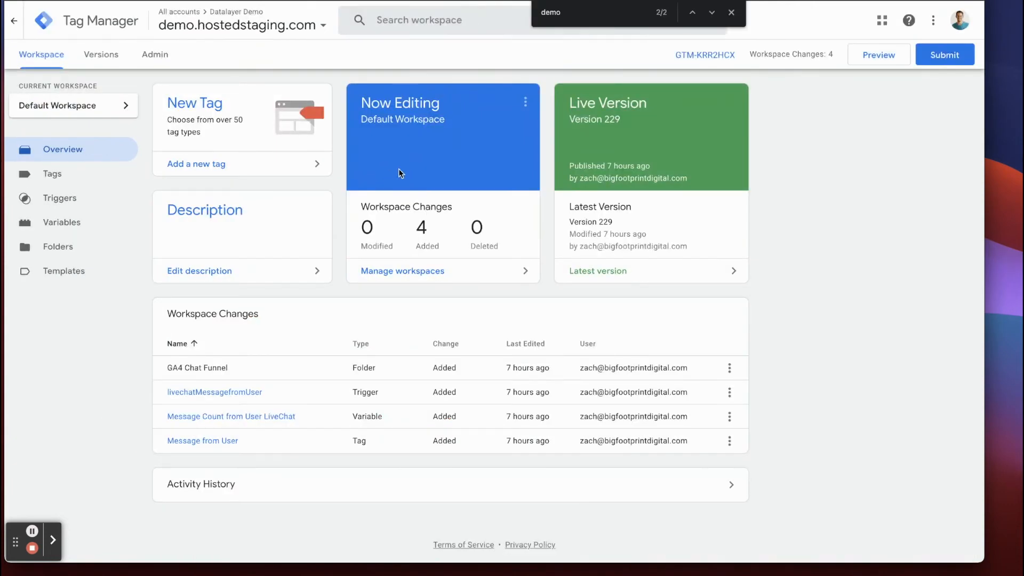
left_click(57, 222)
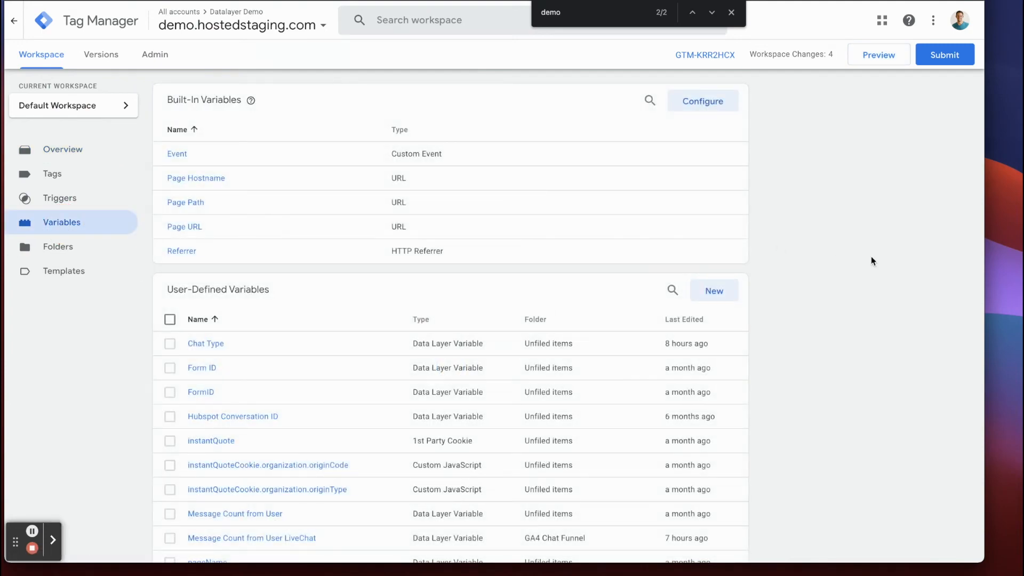
left_click(705, 295)
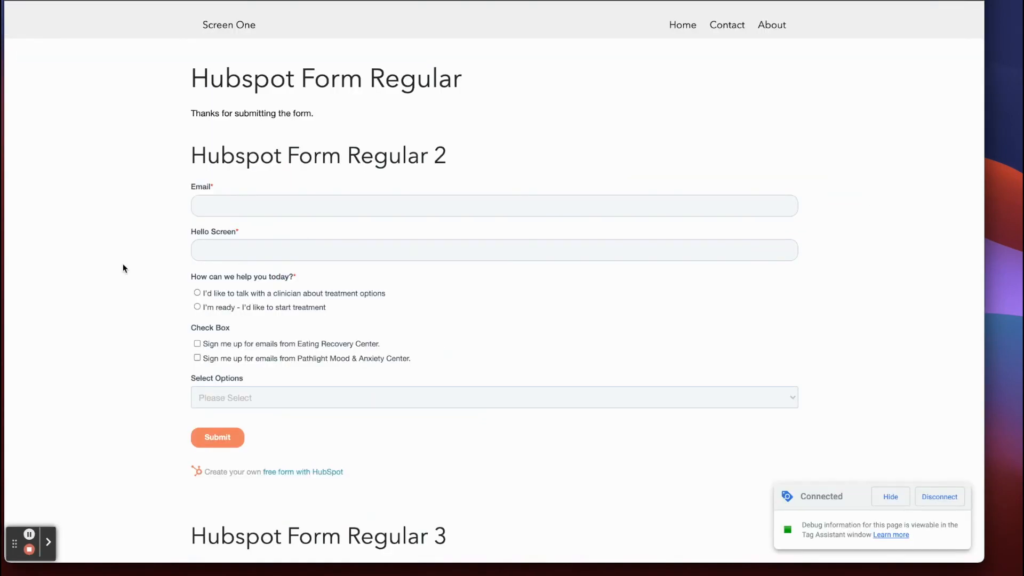
- On the demo page, open the browser console and expand formCustomValues in the latest hsFormSubmitted object
right_click(116, 199)
left_click(146, 347)
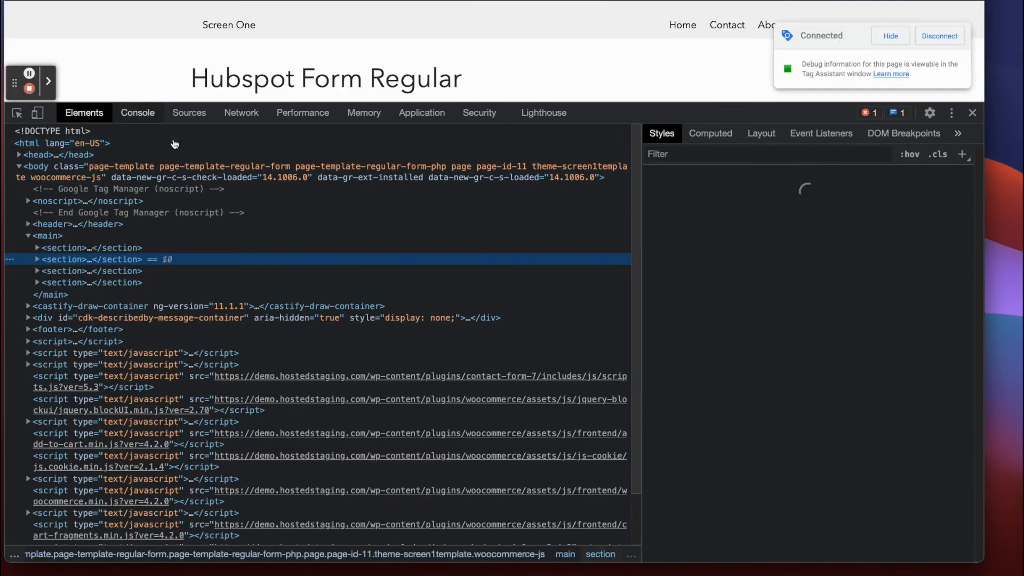
left_click(137, 112)
left_click(26, 357)
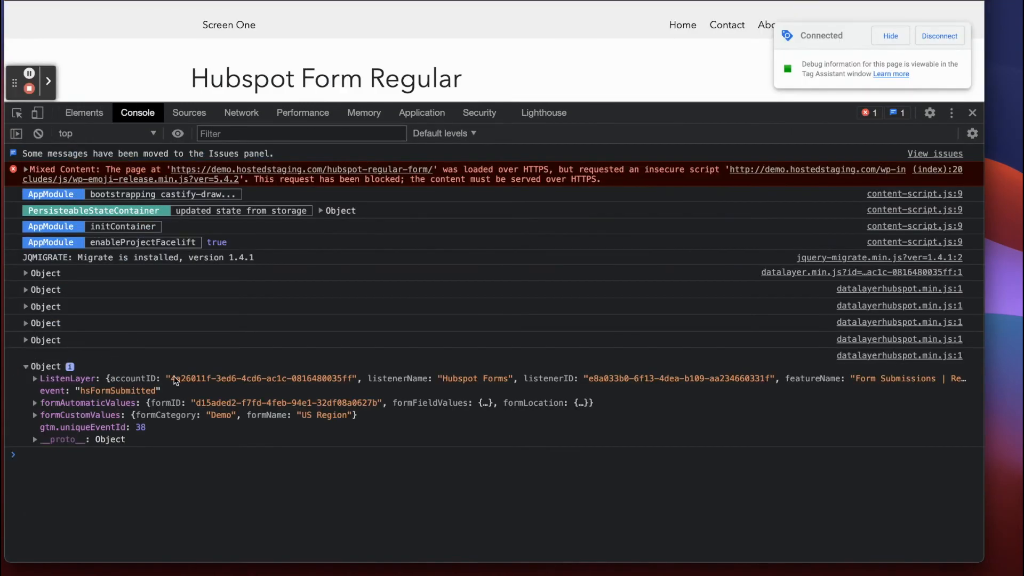
left_click(34, 415)
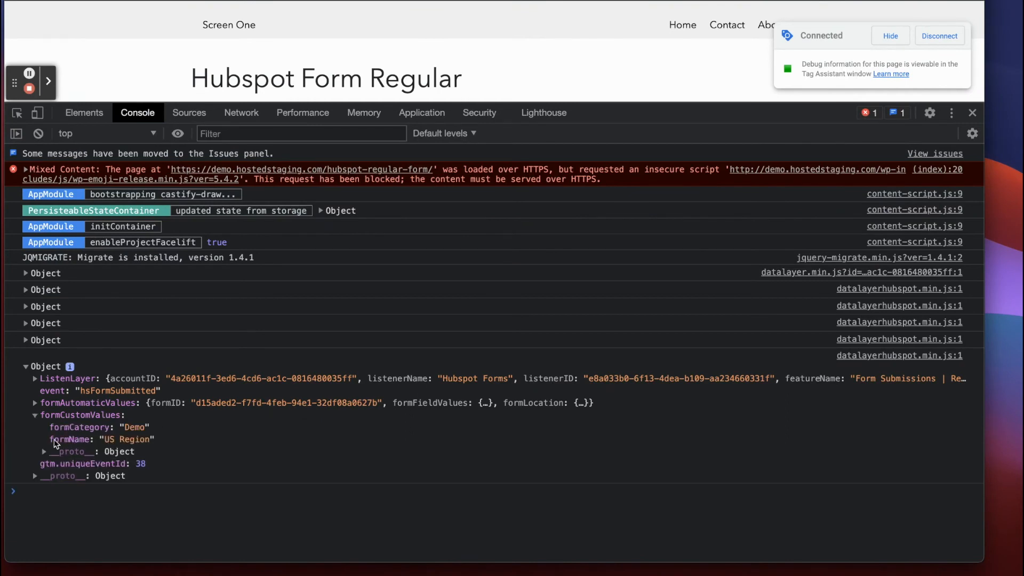
- Copy the property path of formCategory from the hsFormSubmitted object's custom values
right_click(84, 430)
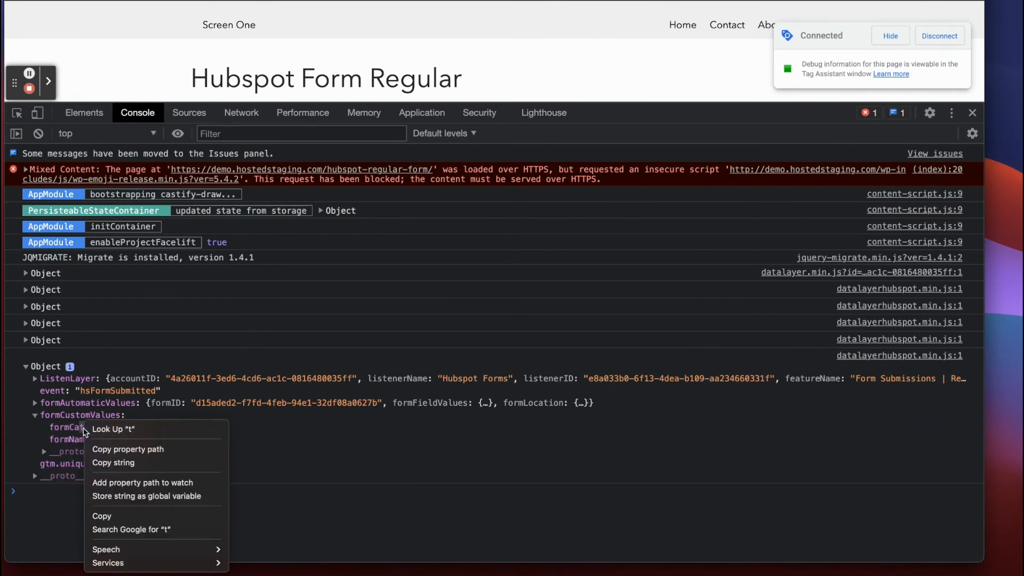
left_click(66, 432)
right_click(80, 429)
left_click(60, 427)
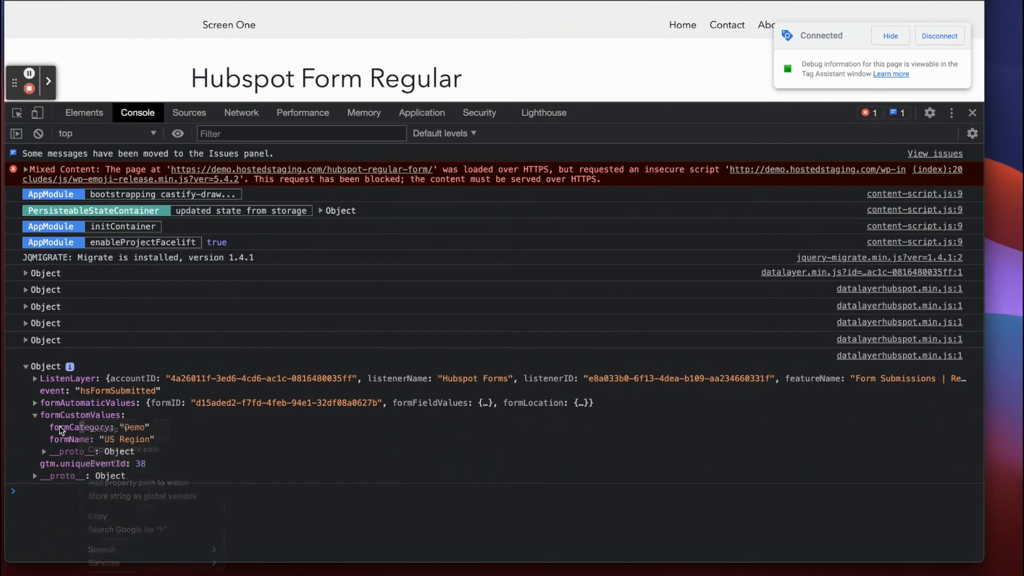
right_click(63, 426)
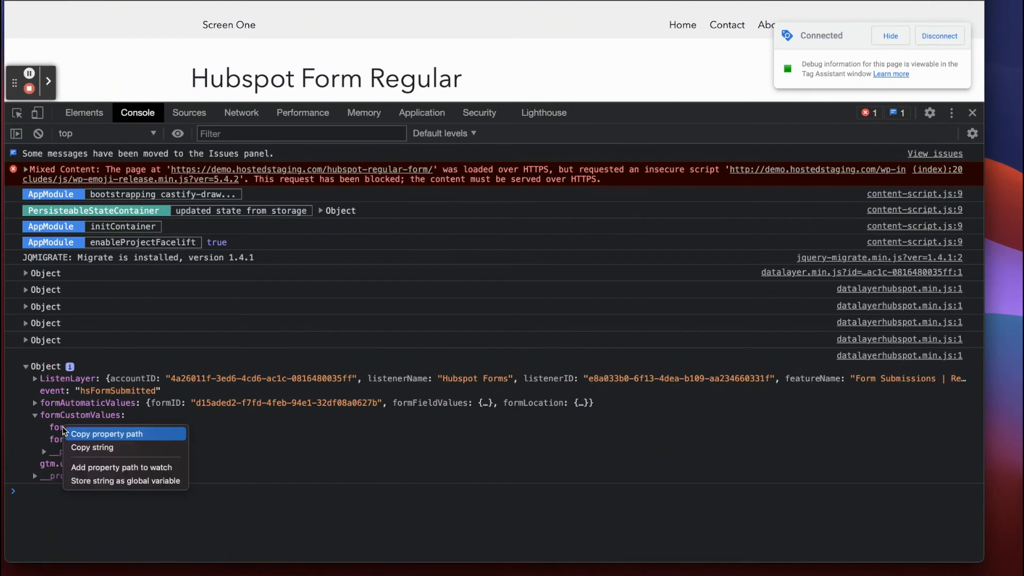
left_click(101, 434)
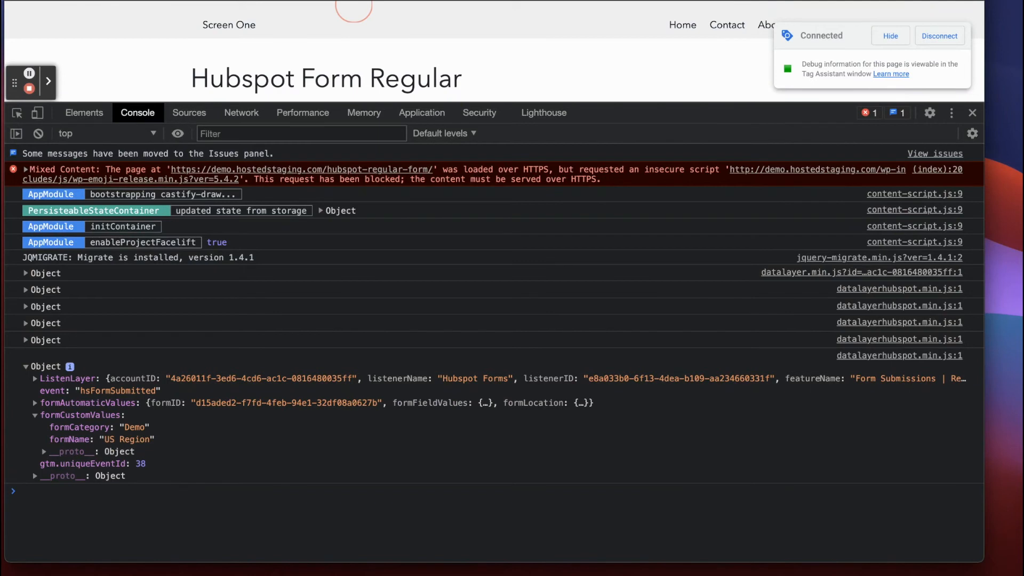
- Back in Tag Manager, configure the new variable as a Data Layer Variable reading formCustomValues.formCategory
left_click(277, 1)
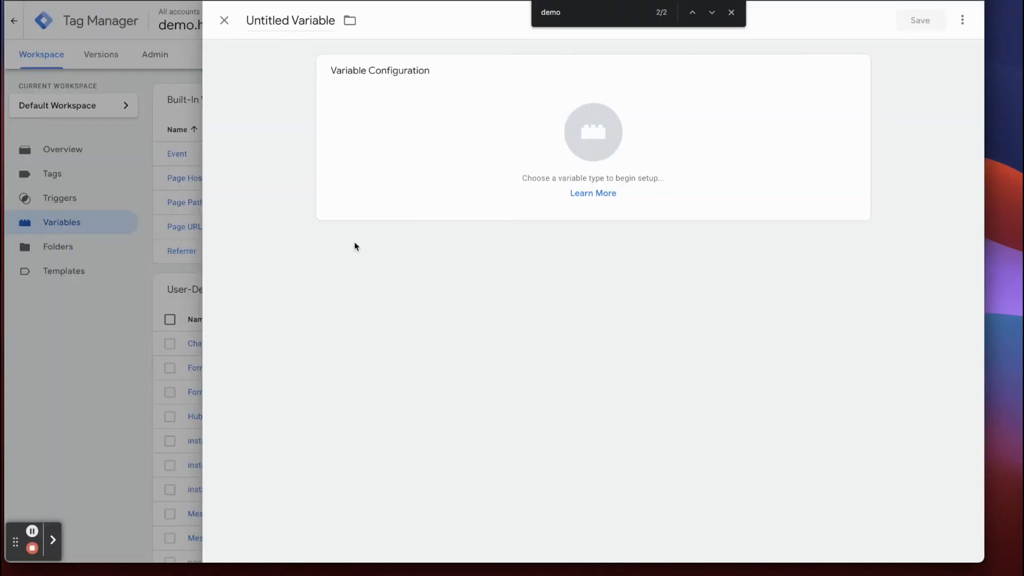
left_click(426, 114)
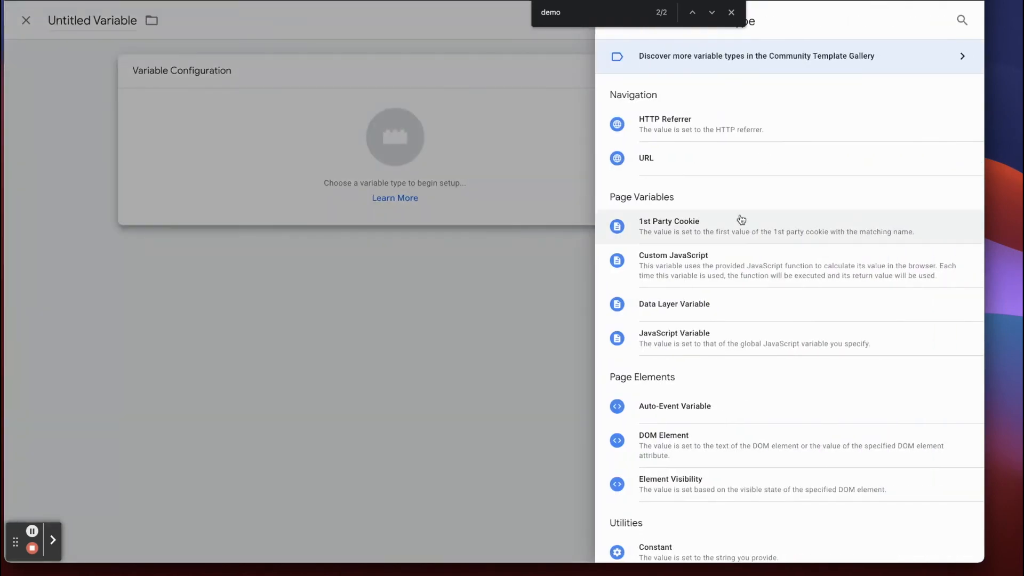
left_click(682, 309)
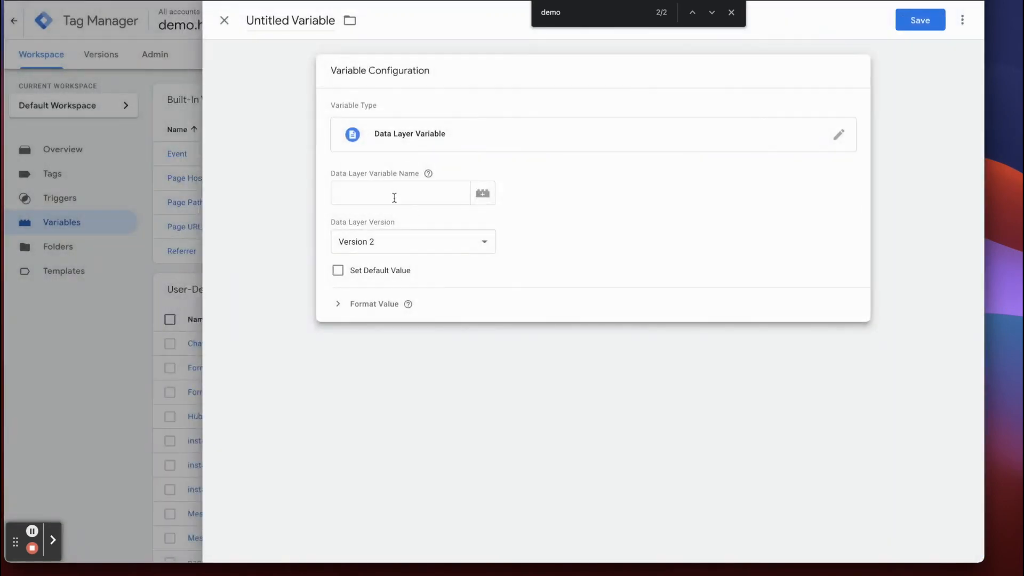
left_click(395, 197)
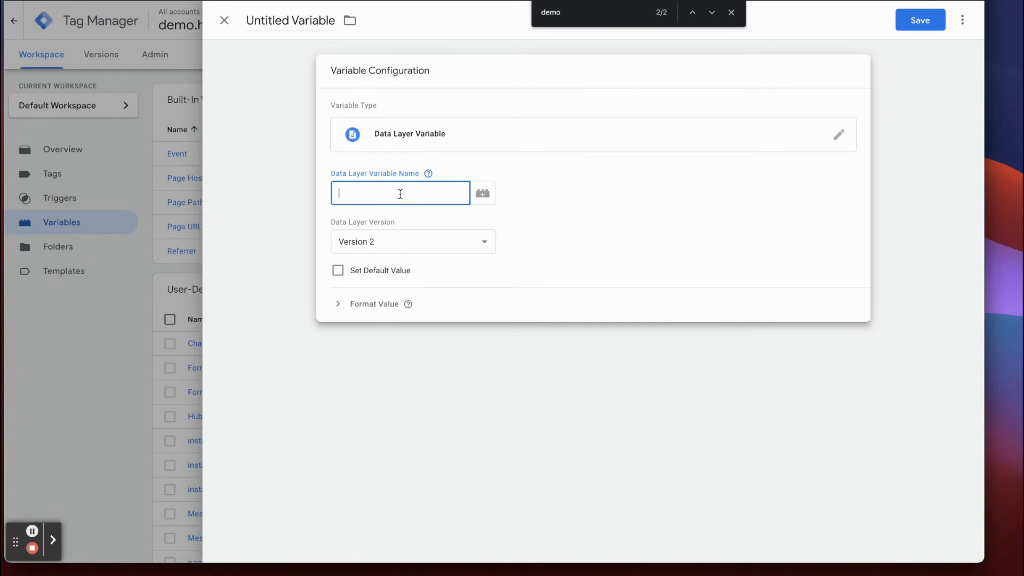
key("super+v")
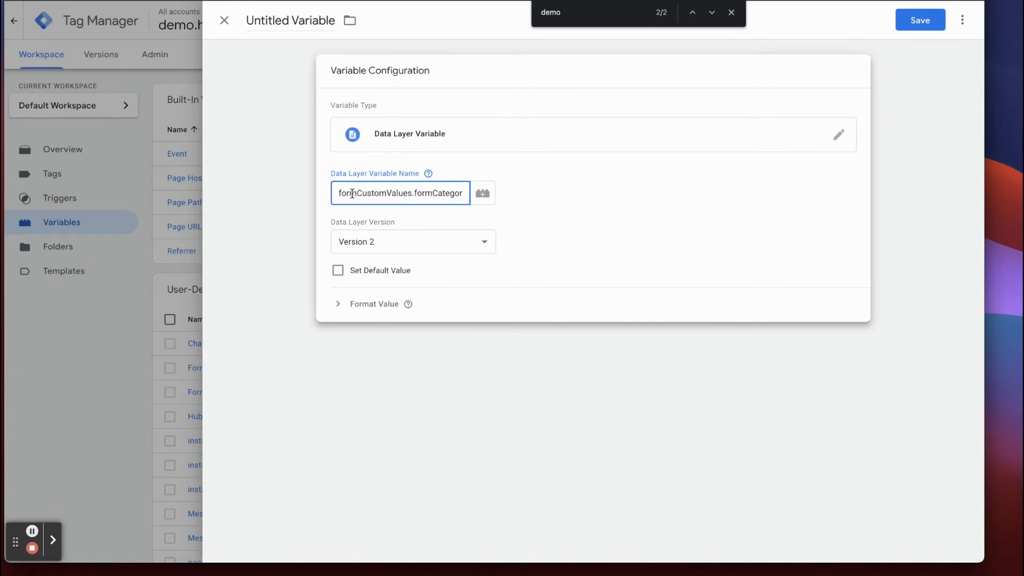
- Name the variable formCategory and save it
left_click(295, 21)
key("super+a")
key("BackSpace")
type("formCategory")
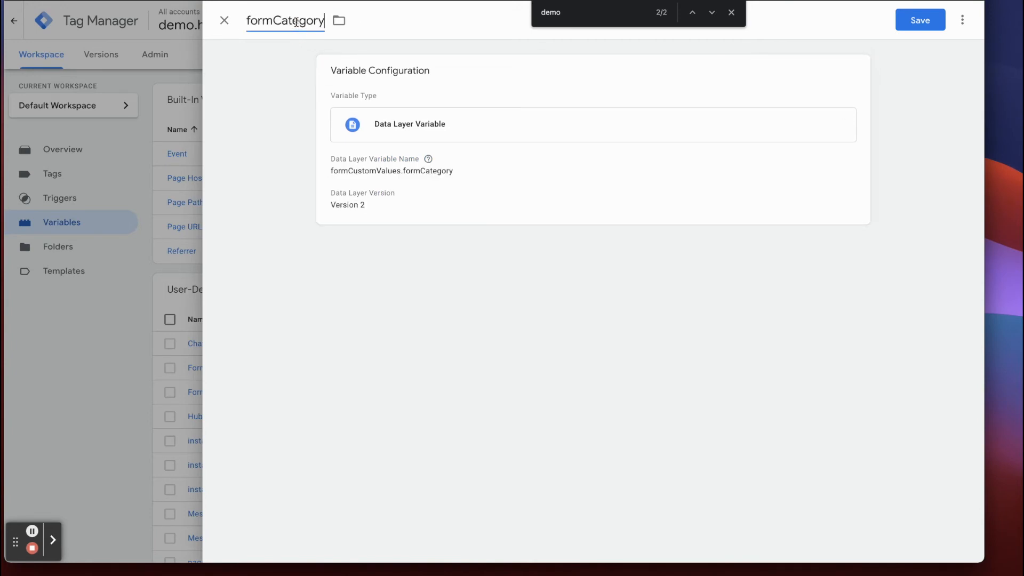
left_click(913, 18)
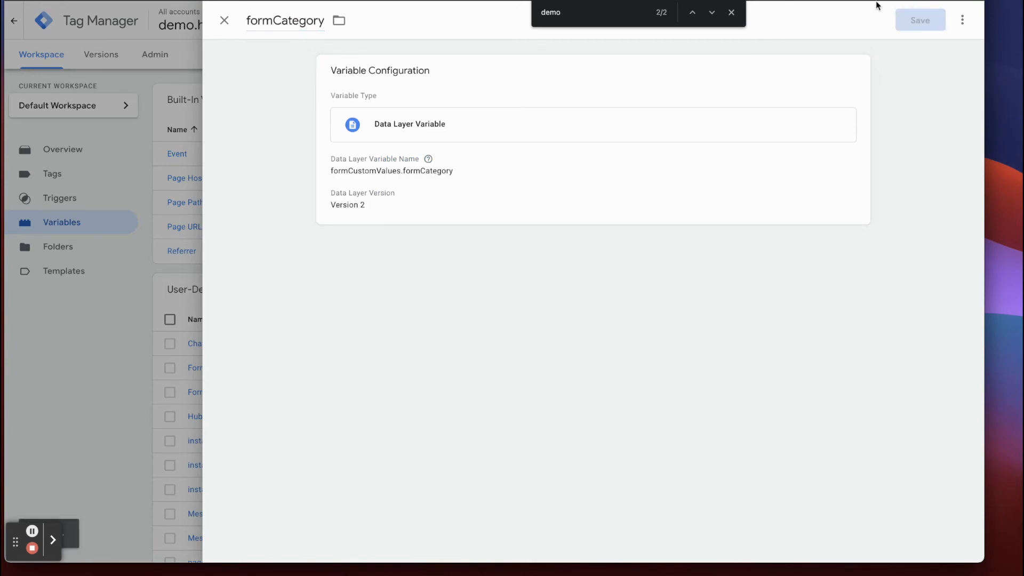
- Switch to ListenLayer and examine the formFieldValues child variables and variable path in the Hubspot Forms variable settings
key("super+Tab")
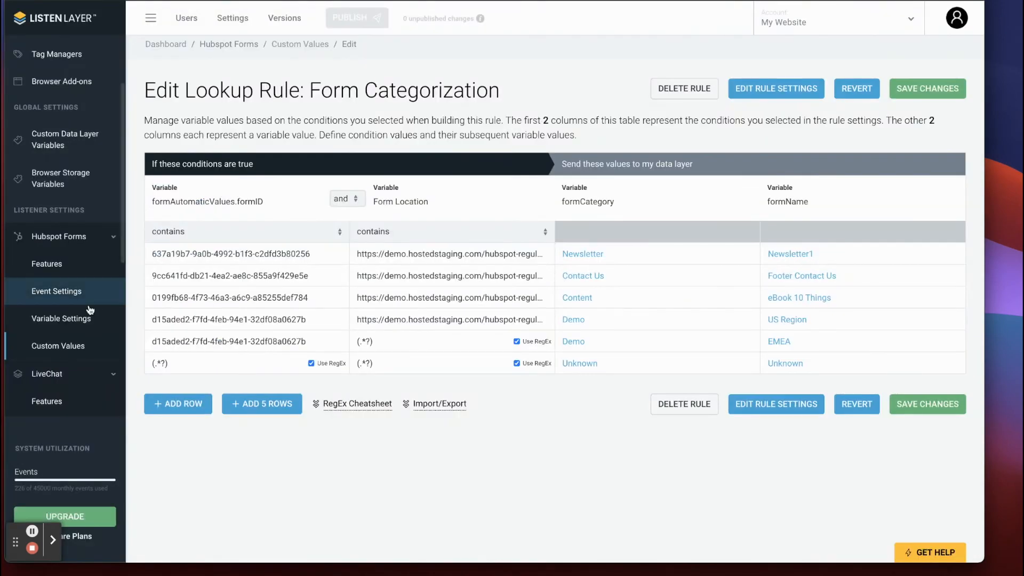
left_click(63, 321)
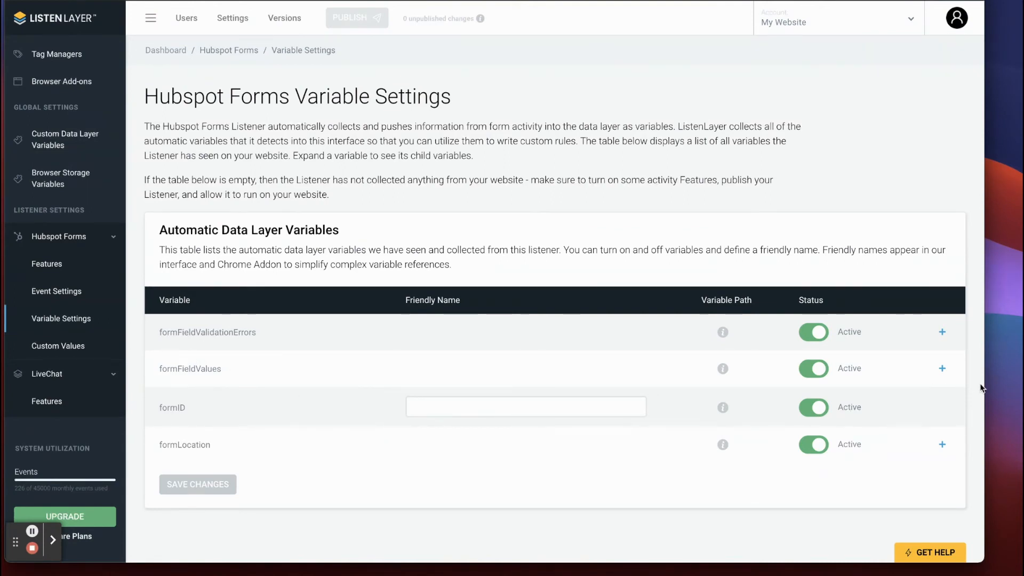
left_click(942, 369)
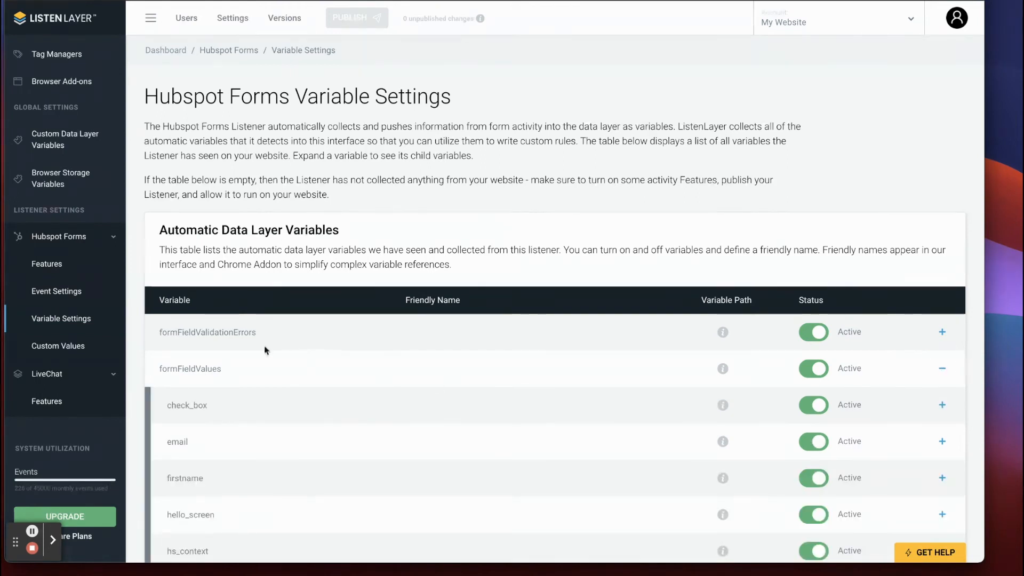
left_click(722, 369)
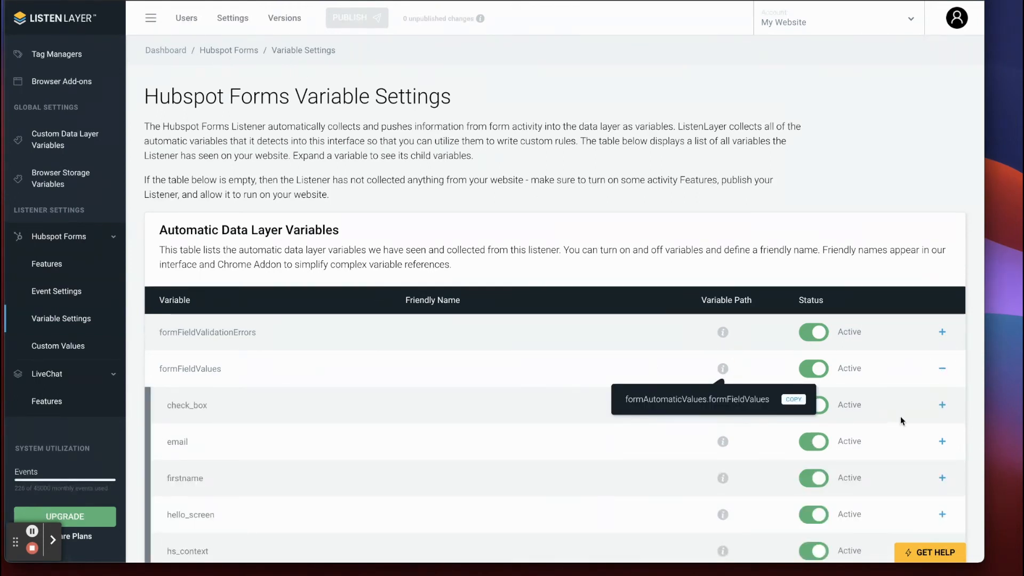
left_click(942, 369)
scroll(356, 382, "down", 2)
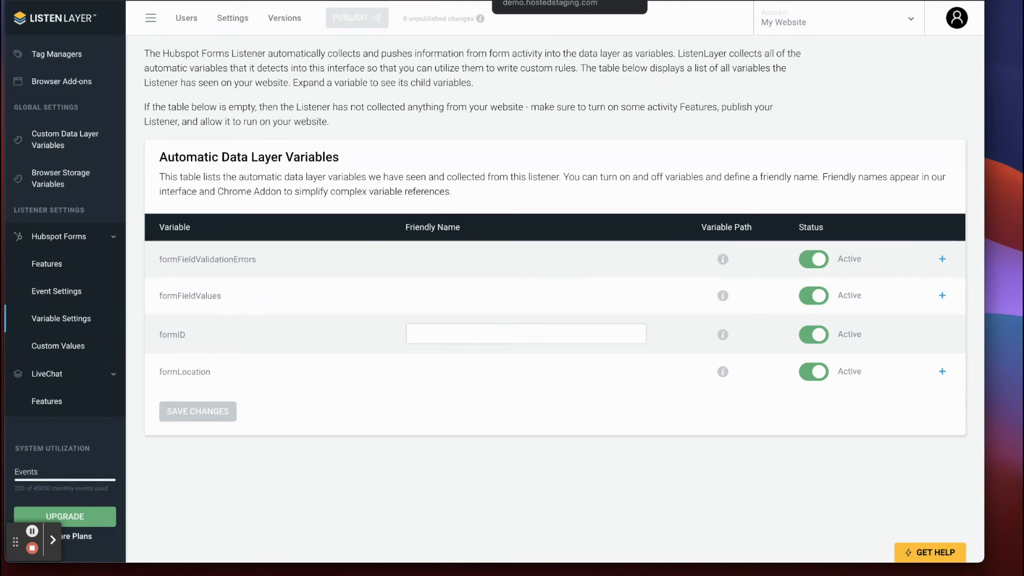
- Switch to Tag Manager and start a new tag of type Google Ads Conversion Tracking
left_click(419, 0)
left_click(426, 0)
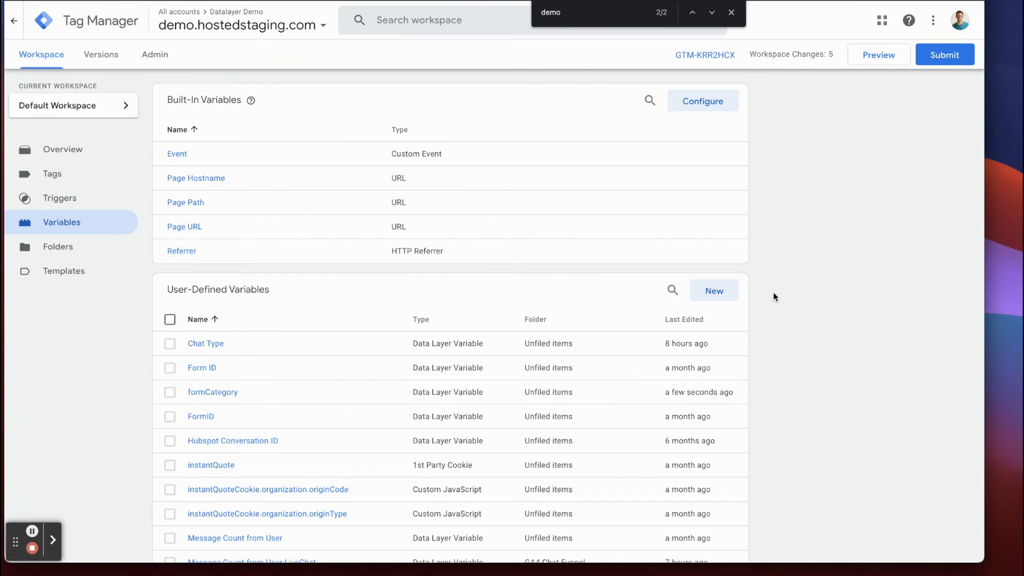
left_click(52, 173)
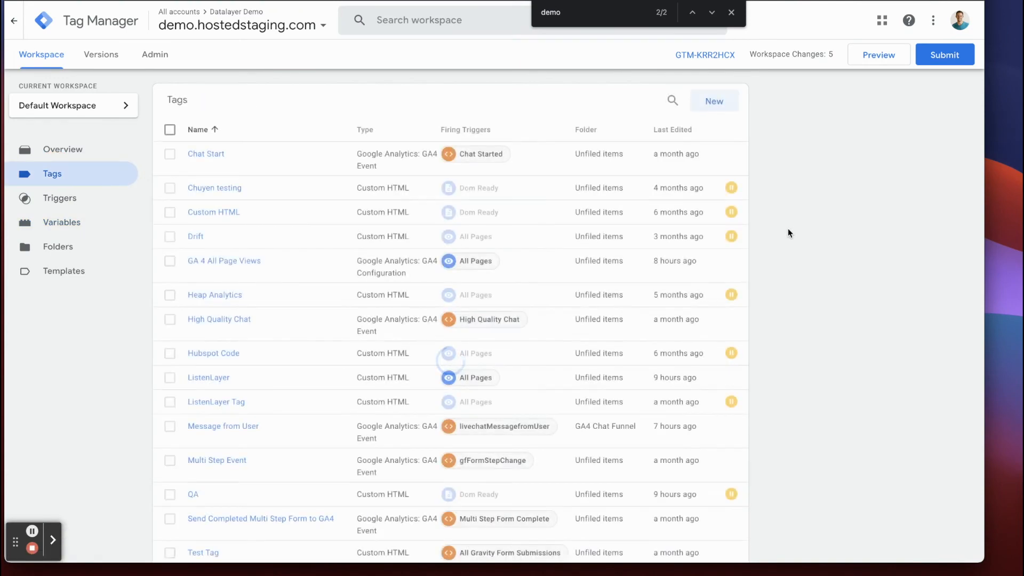
left_click(715, 102)
left_click(485, 130)
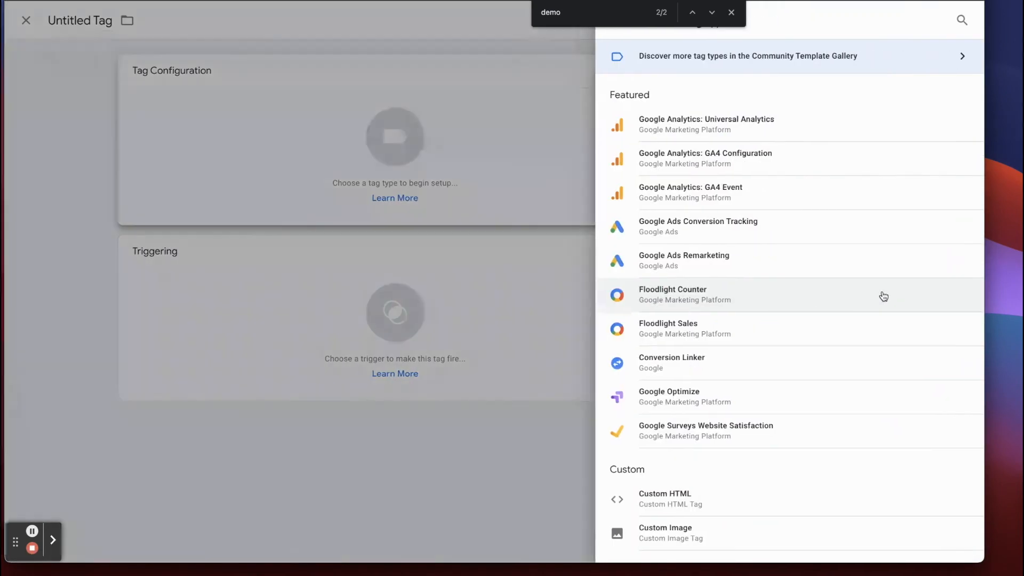
left_click(696, 234)
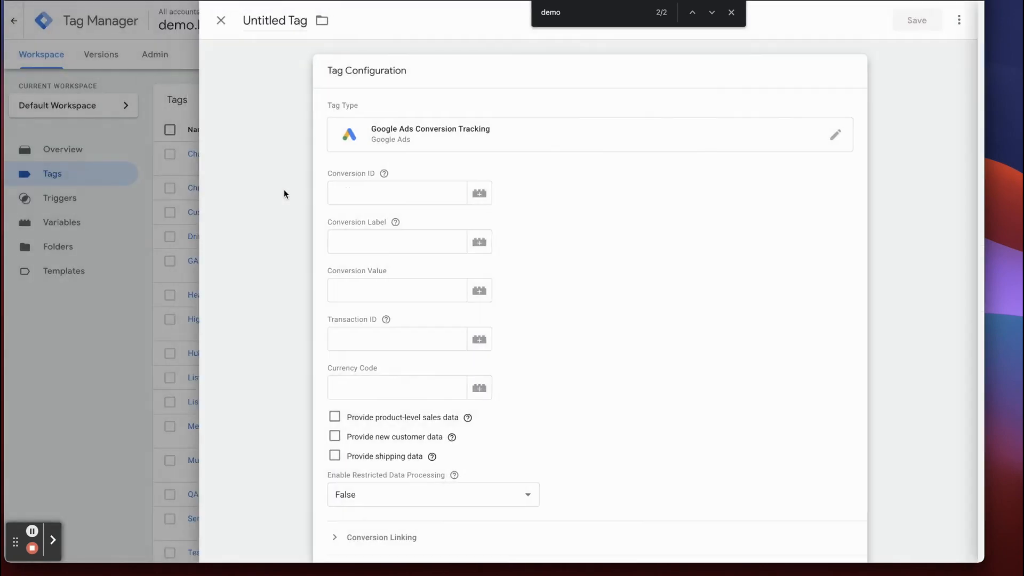
- Set the new tag's Conversion ID to the placeholder 000000000
left_click(356, 193)
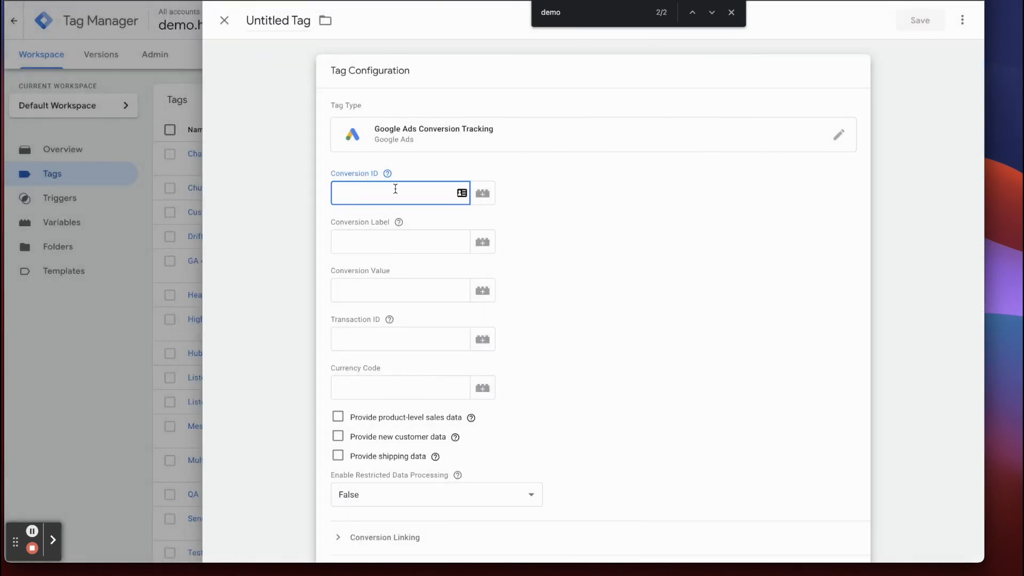
type("00000000")
left_click(354, 179)
left_click(395, 196)
left_click(290, 188)
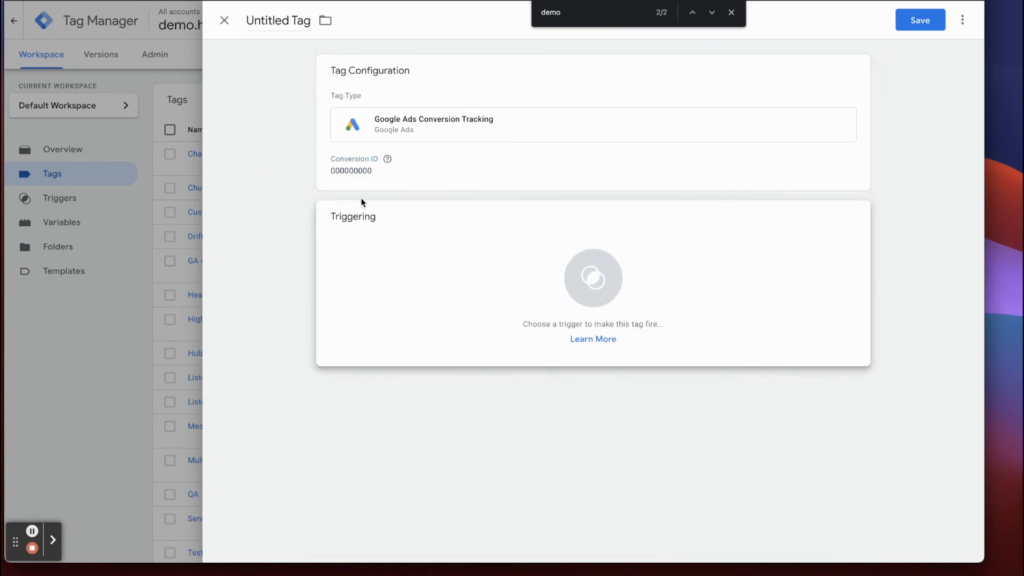
left_click(469, 187)
left_click(373, 238)
mouse_move(398, 221)
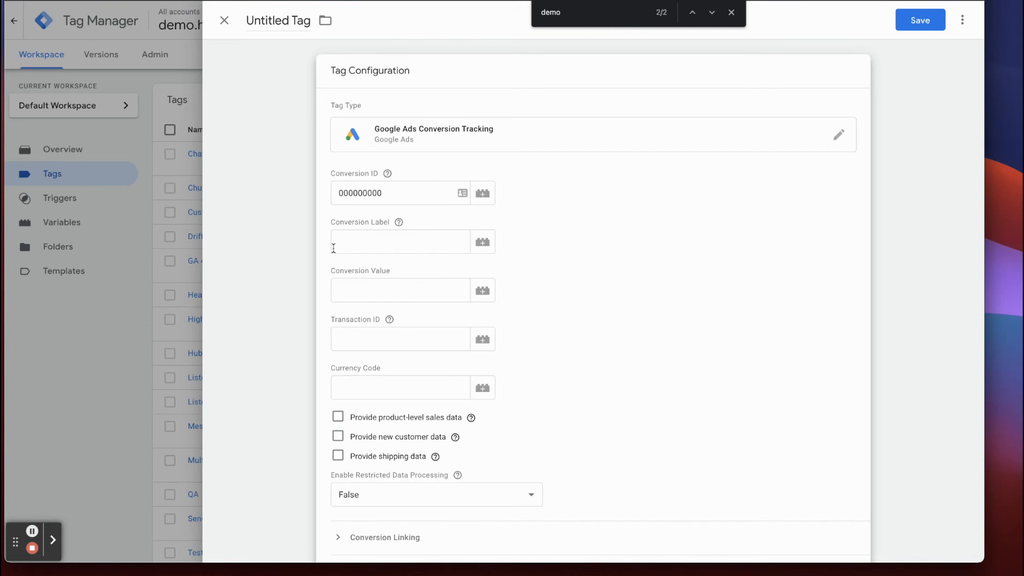
- Close the Google Ads conversion tag and discard its unsaved changes
left_click(358, 240)
left_click(342, 214)
left_click(224, 21)
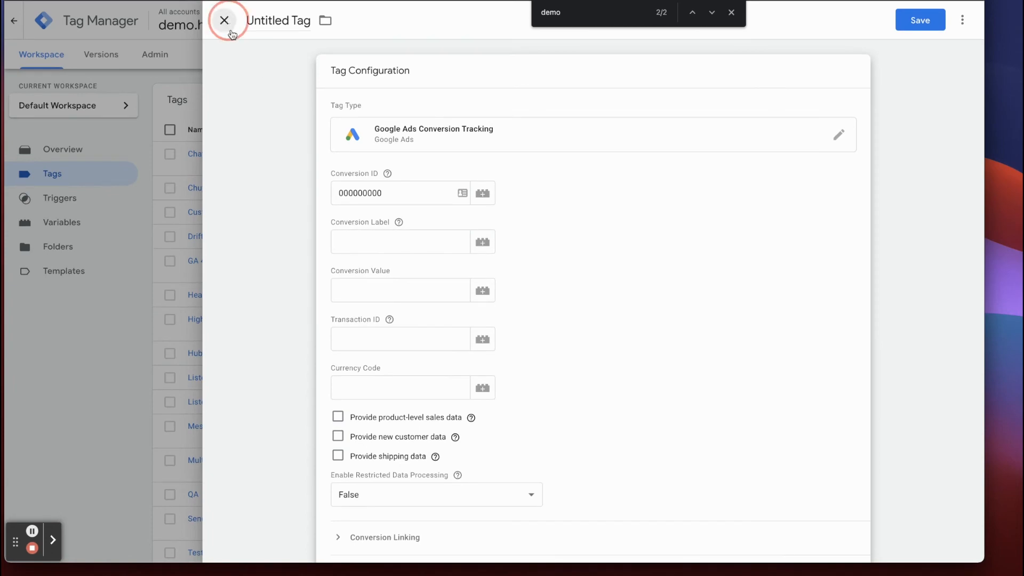
left_click(586, 166)
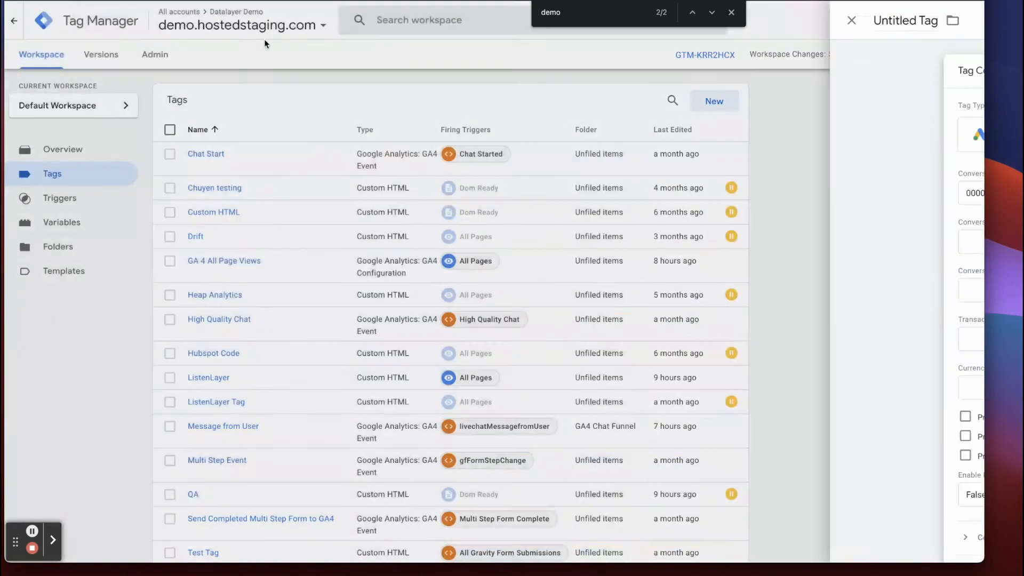
- Create a user-defined variable of type Lookup Table with {{formCategory}} as its input variable
left_click(56, 222)
left_click(709, 293)
left_click(430, 106)
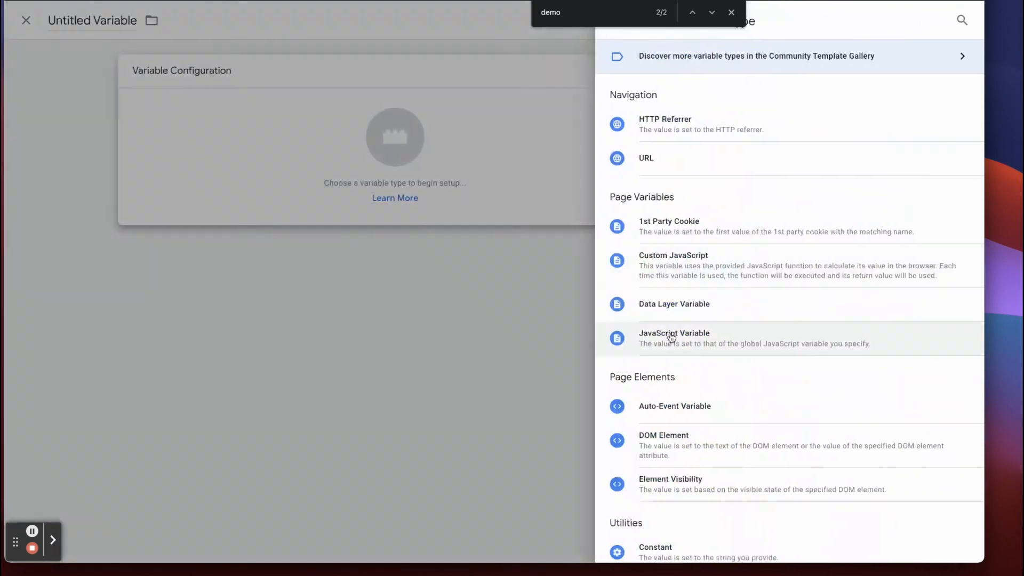
key("ctrl+f")
type("lookup")
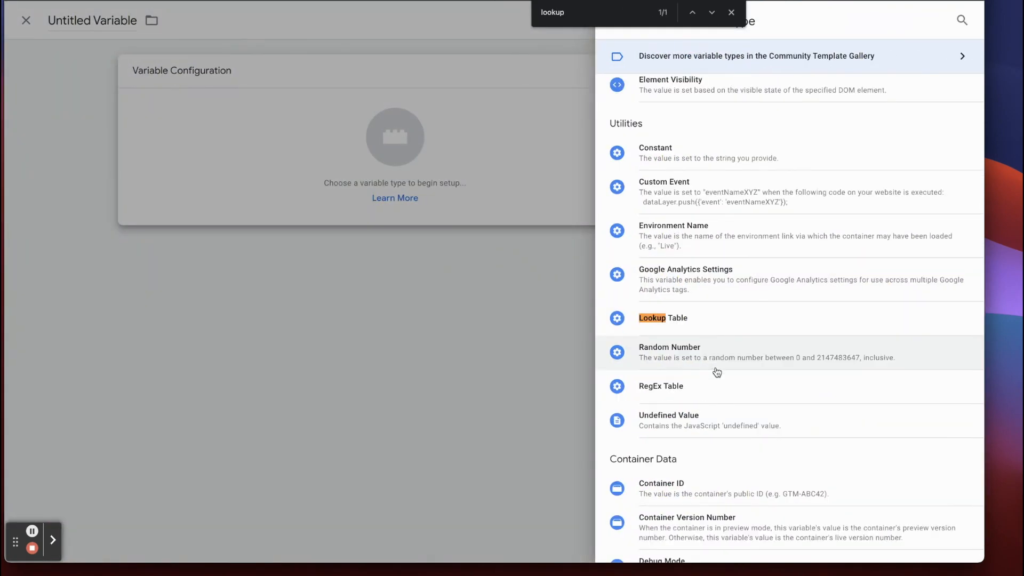
left_click(687, 314)
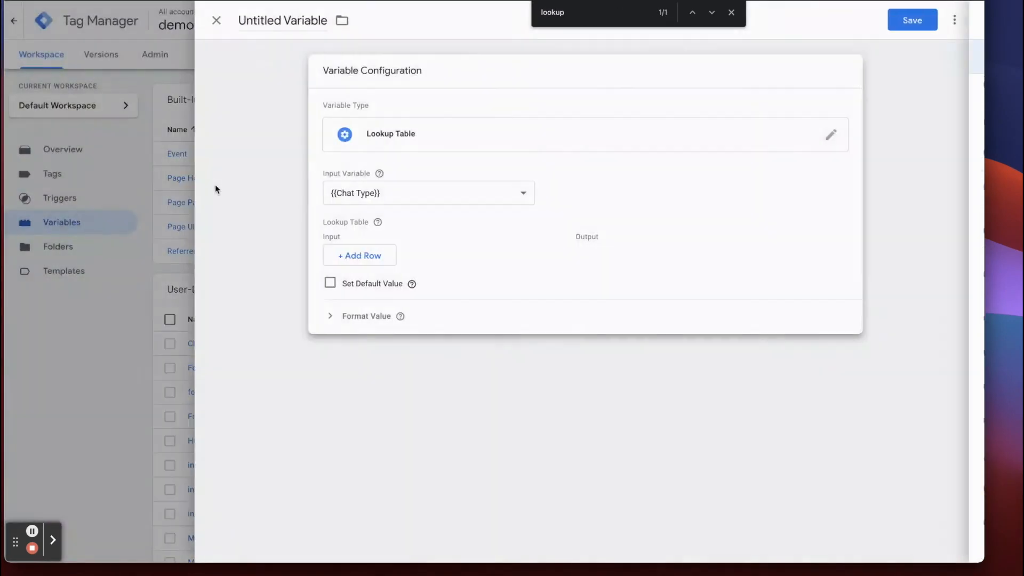
left_click(373, 193)
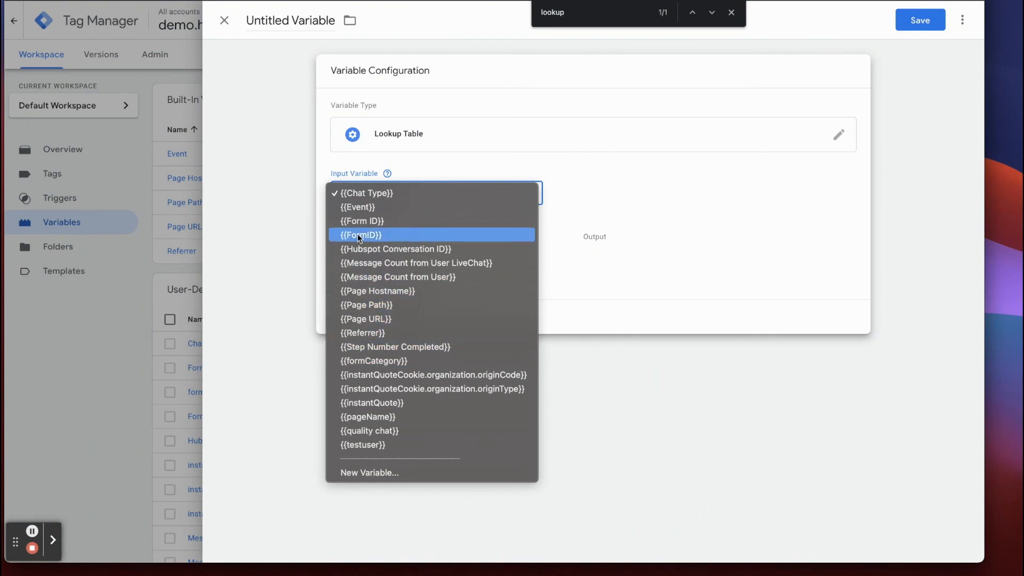
left_click(371, 360)
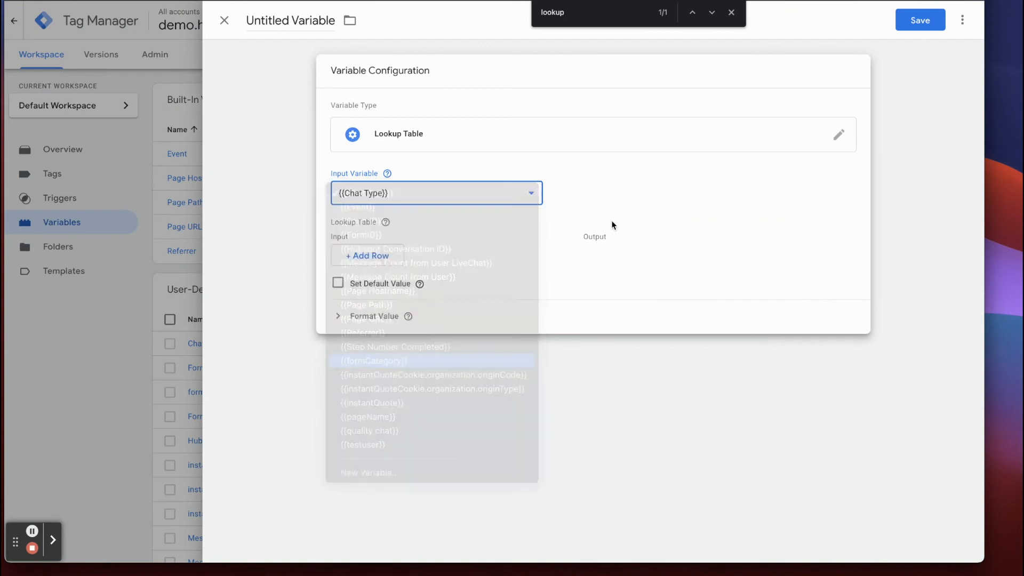
- Add four rows to the lookup table and map the input Demo to the output 123434235
left_click(368, 255)
left_click(369, 289)
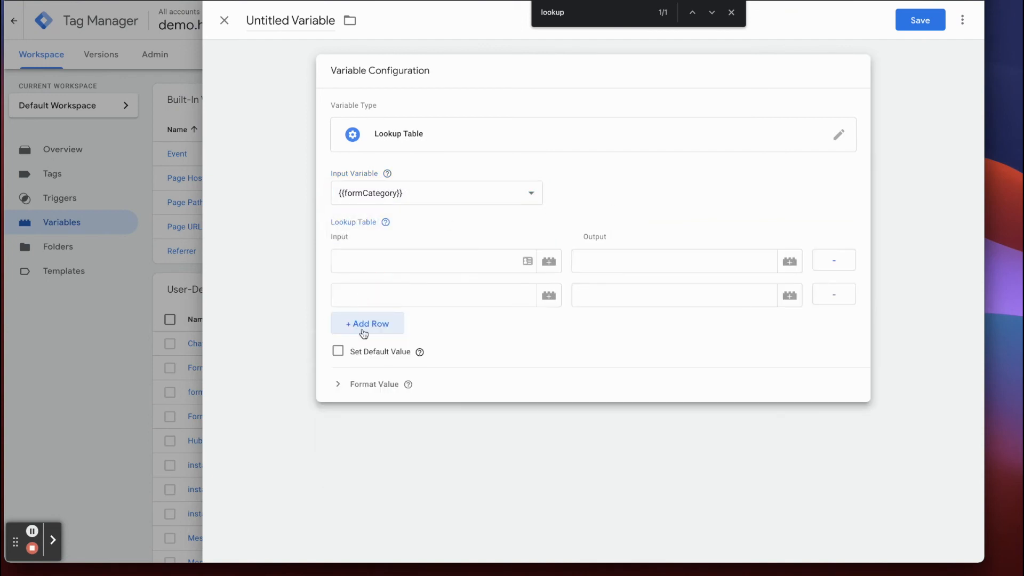
left_click(363, 324)
left_click(361, 360)
left_click(358, 259)
type("Demo")
key("Tab")
key("Tab")
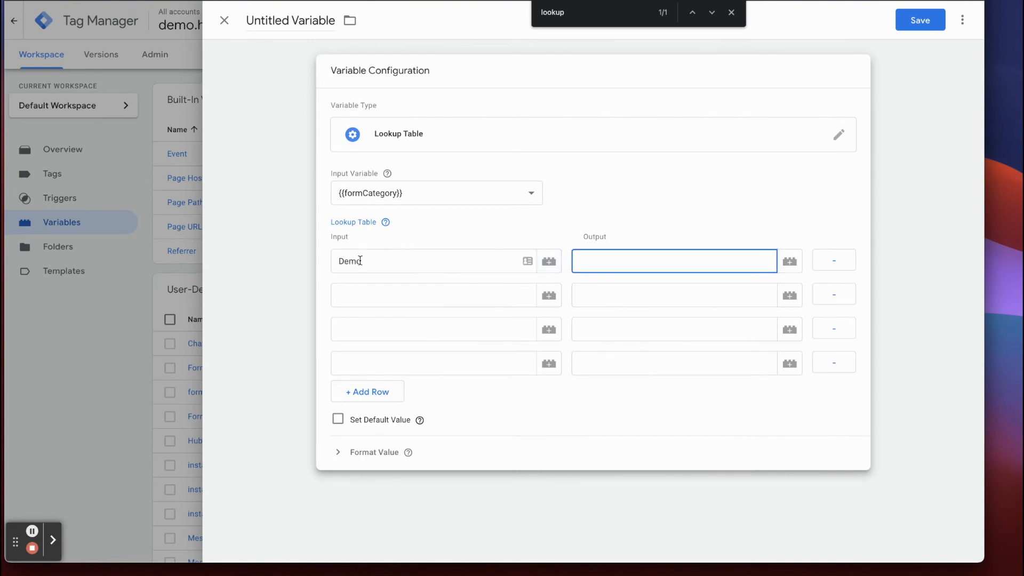
type("123434235")
- Map the input Newsletter to the output aaabbbbddddcccc and remove the two unused rows
left_click(361, 287)
type("Newsletter")
key("Tab")
key("Tab")
type("aaabbb")
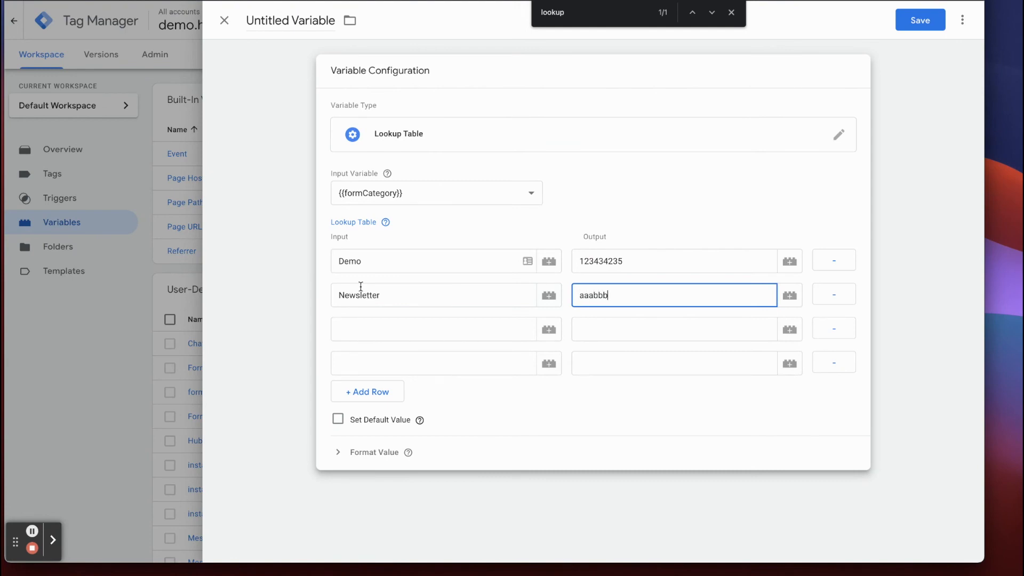
type("bddddcccc")
left_click(838, 328)
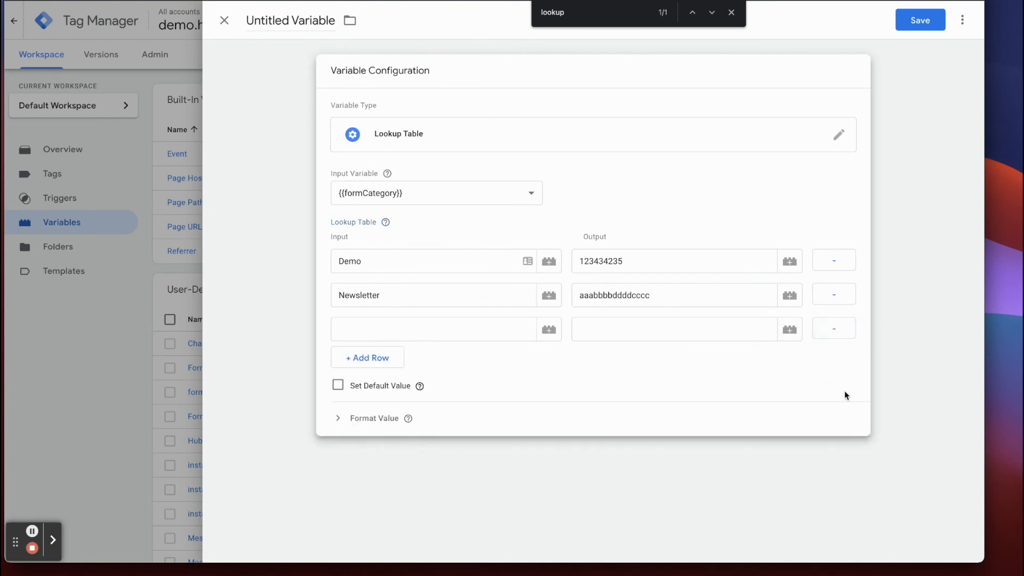
left_click(830, 329)
- Name the lookup table variable GAds Conversion Label and save it
left_click(292, 20)
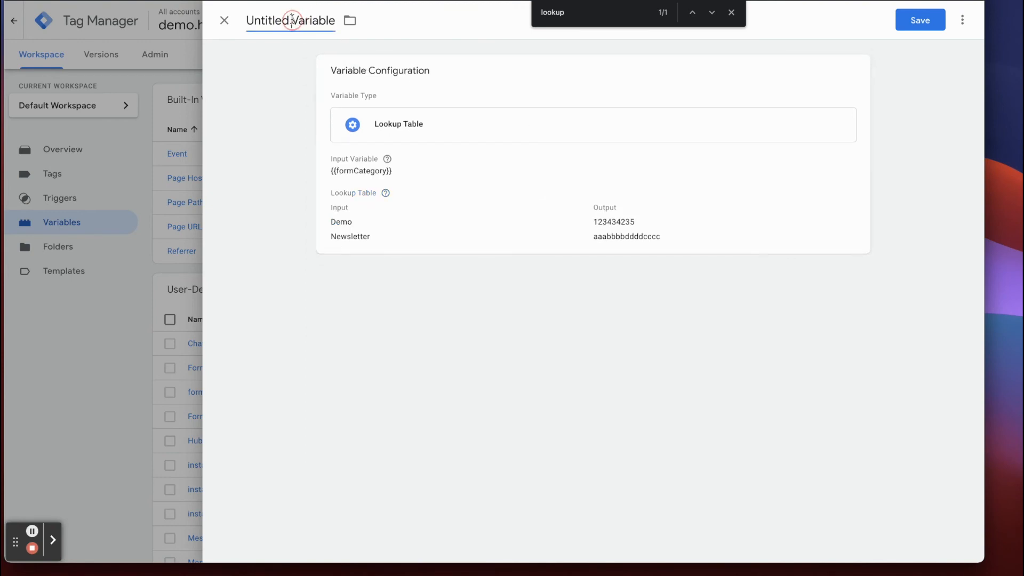
type("GAds Conmvr")
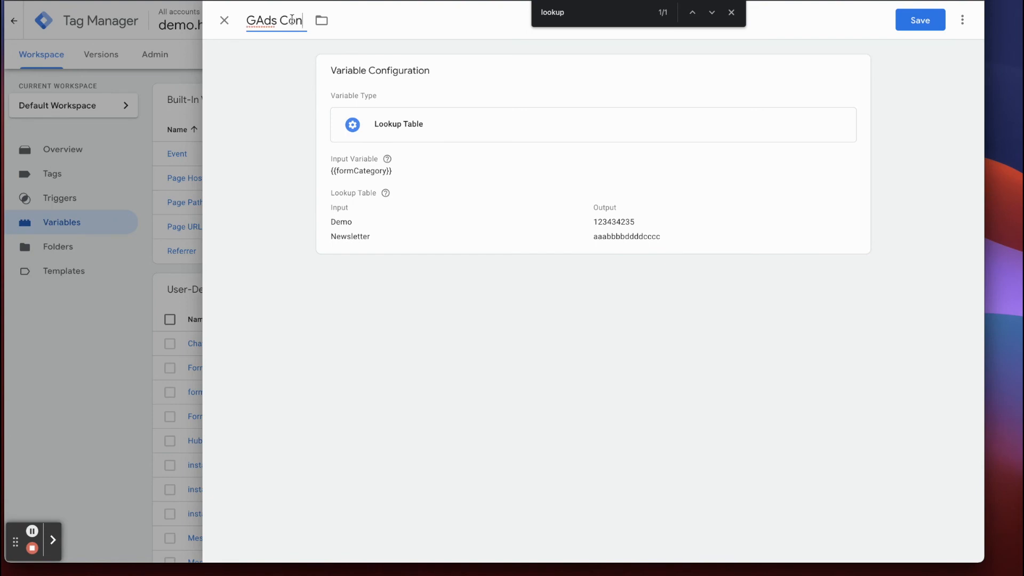
key("BackSpace")
key("BackSpace")
key("BackSpace")
type("version Label")
left_click(914, 21)
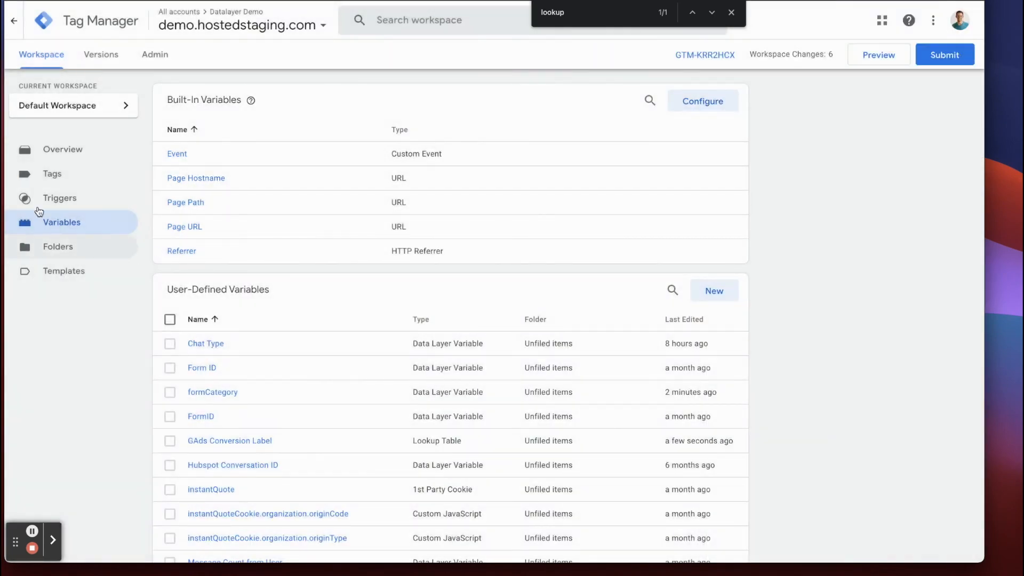
- Start a new Google Ads Conversion Tracking tag with the placeholder Conversion ID 0000000
left_click(53, 176)
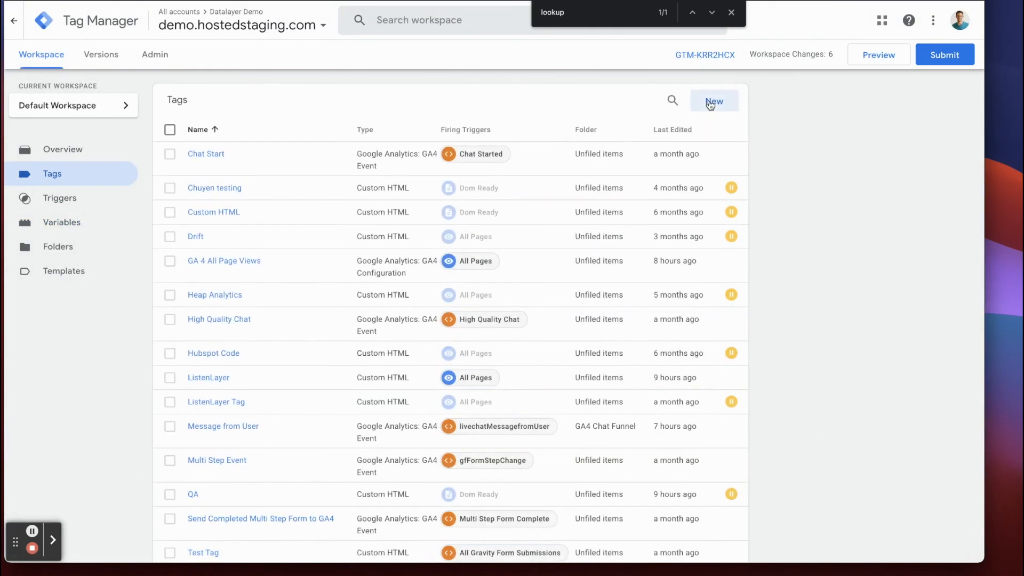
left_click(710, 103)
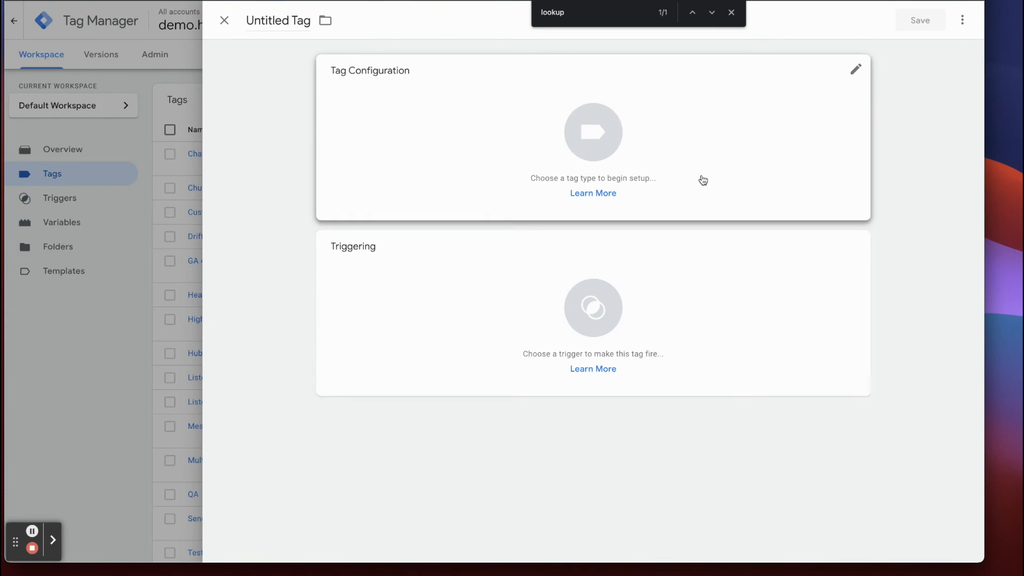
left_click(702, 180)
left_click(697, 231)
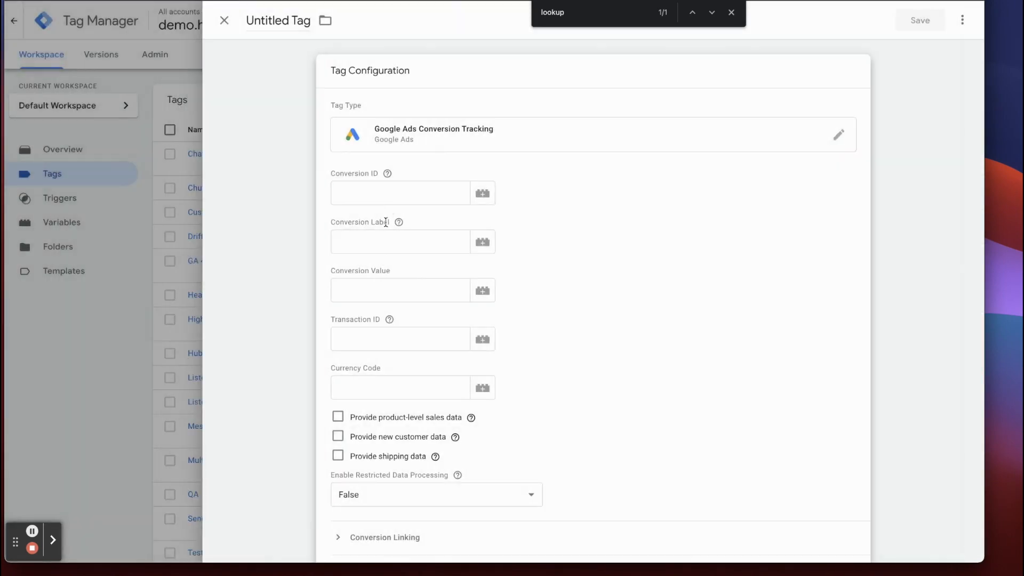
left_click(383, 194)
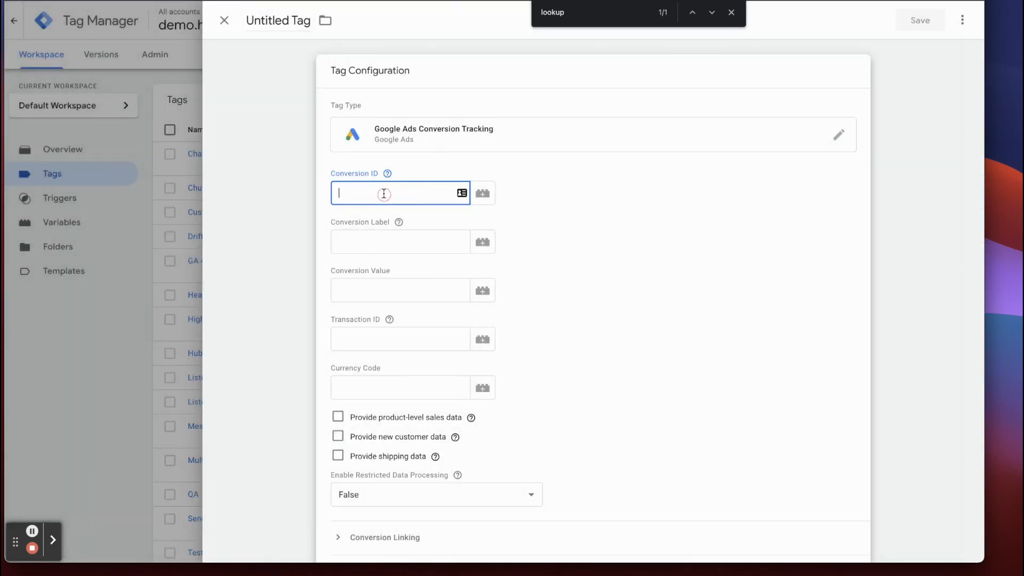
type("0000000")
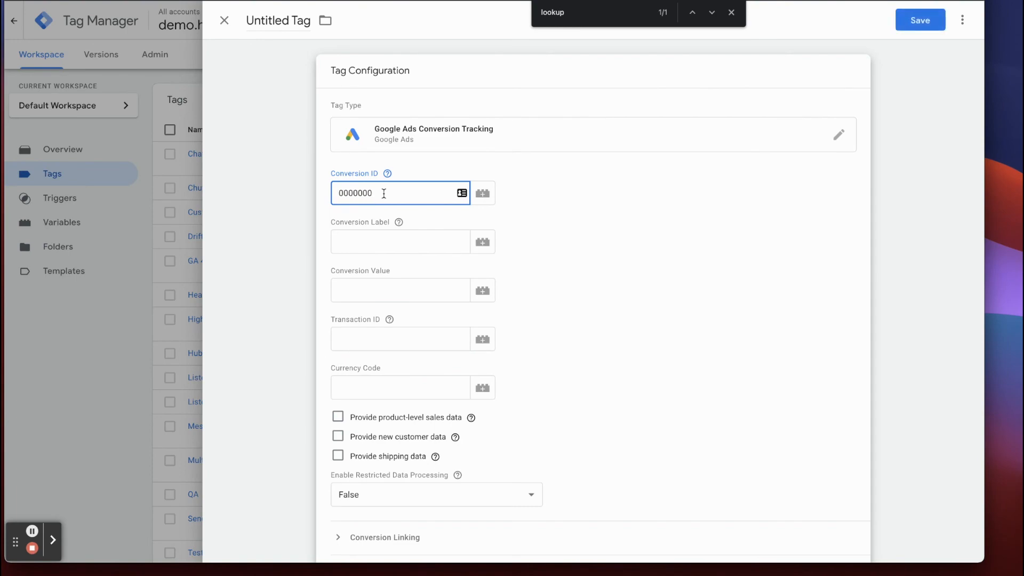
- Set the tag's Conversion Label to the GAds Conversion Label lookup table variable
left_click(410, 243)
left_click(483, 242)
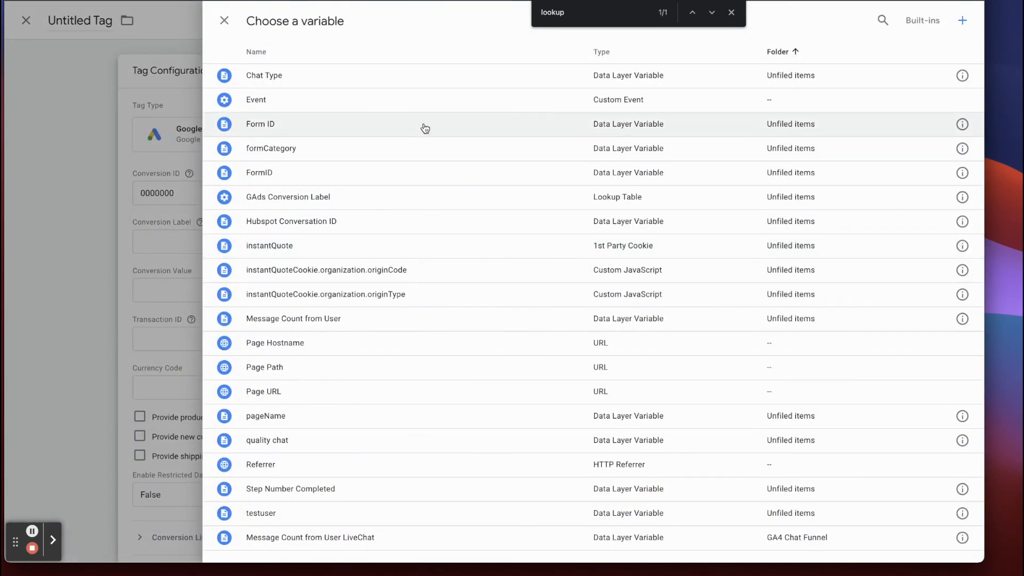
key("ctrl+f")
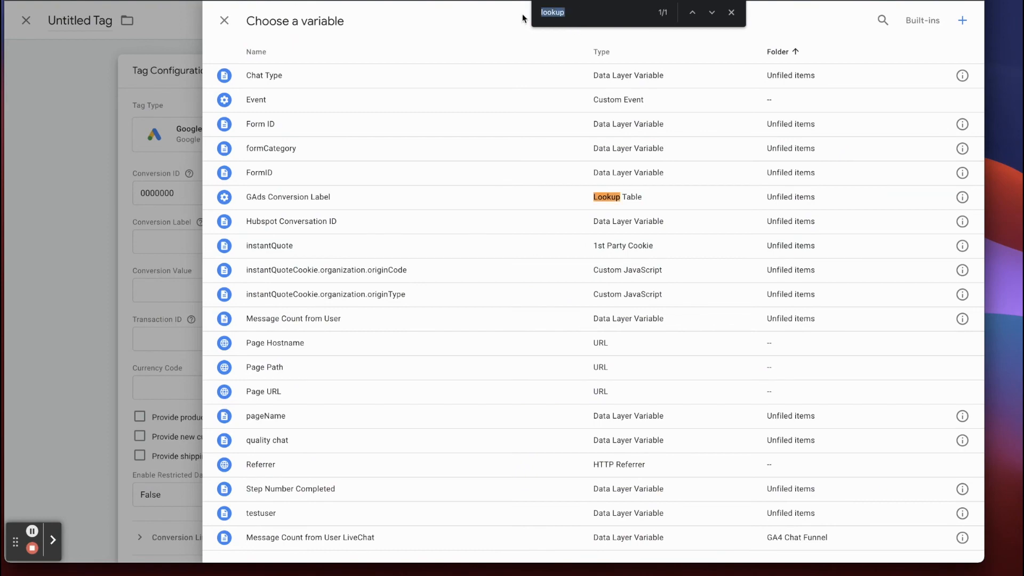
left_click(295, 196)
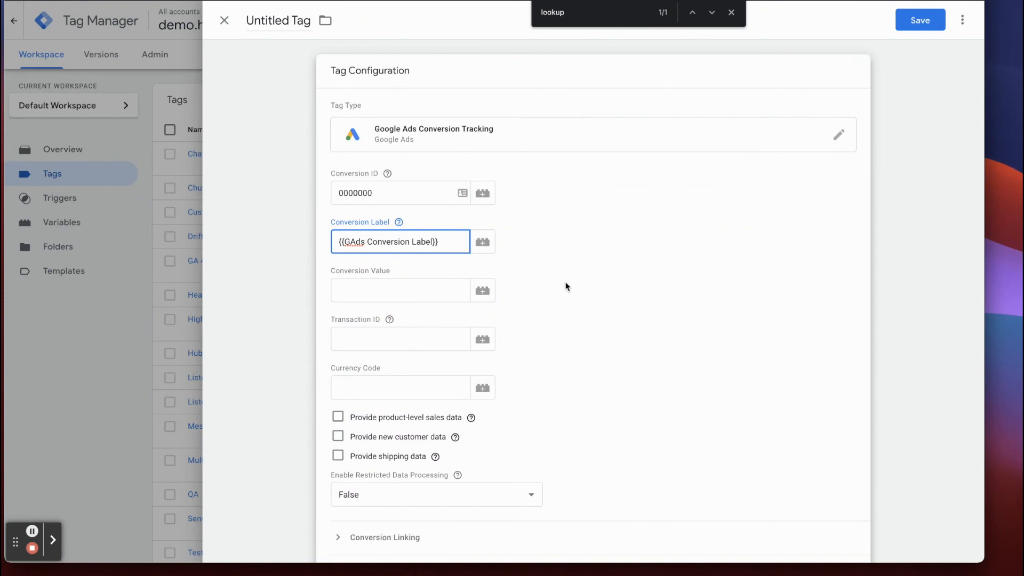
scroll(566, 285, "down", 1)
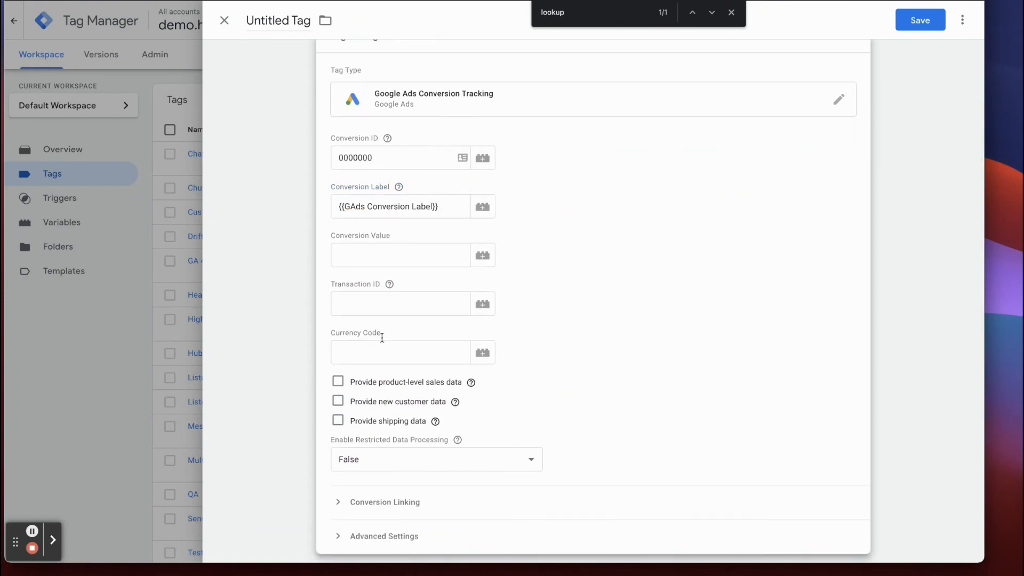
scroll(379, 336, "down", 3)
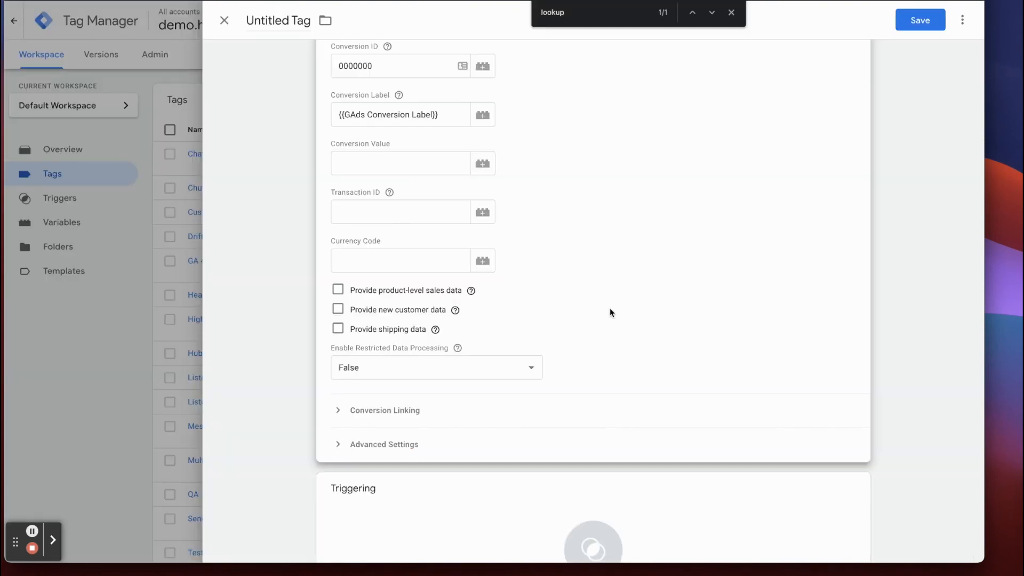
scroll(571, 243, "up", 3)
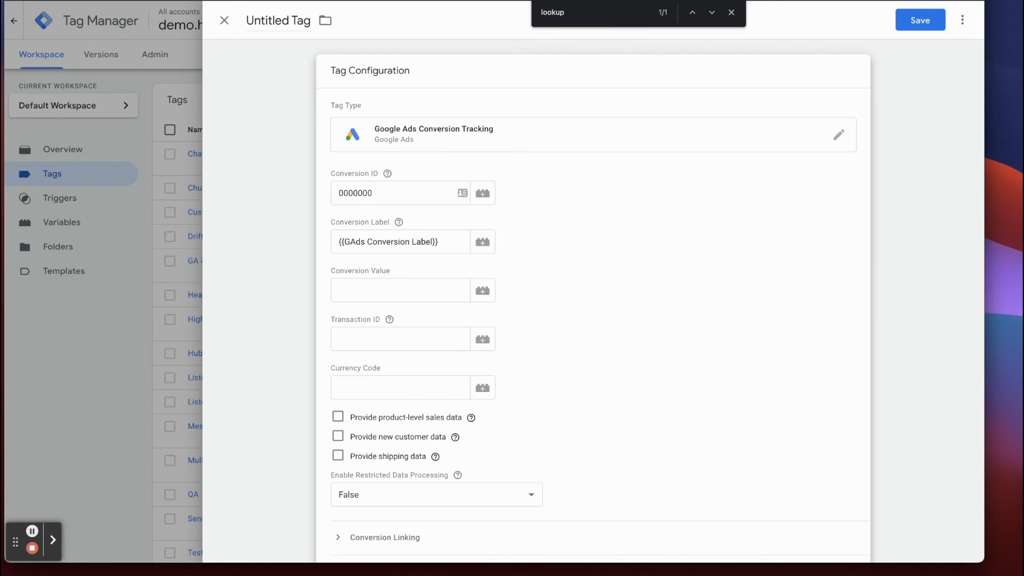
- Switch to the Tag Assistant preview, examine formCategory in the hsFormSubmitted event's formCustomValues, and return to the tag in Tag Manager
key("ctrl+Tab")
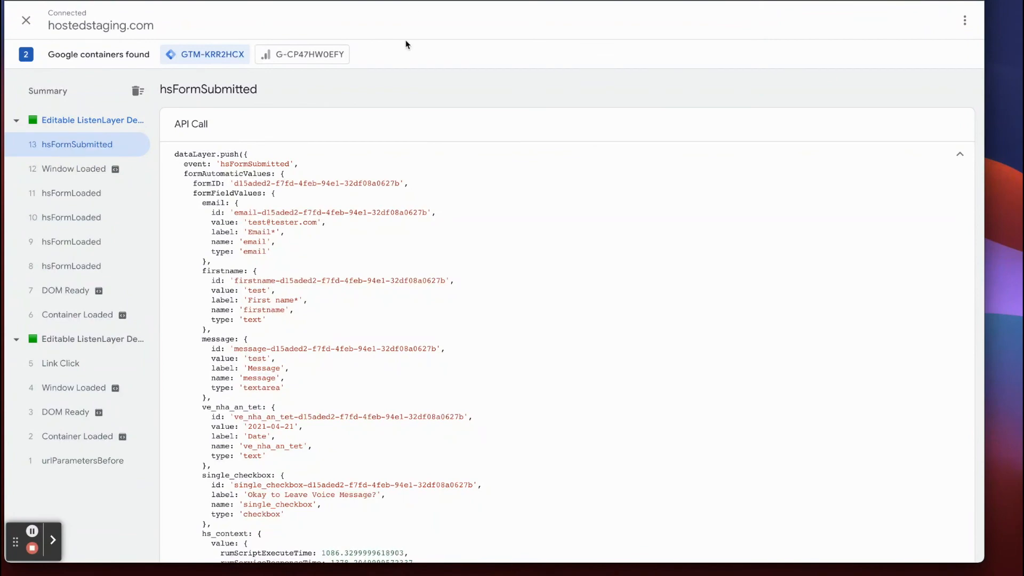
scroll(450, 252, "down", 10)
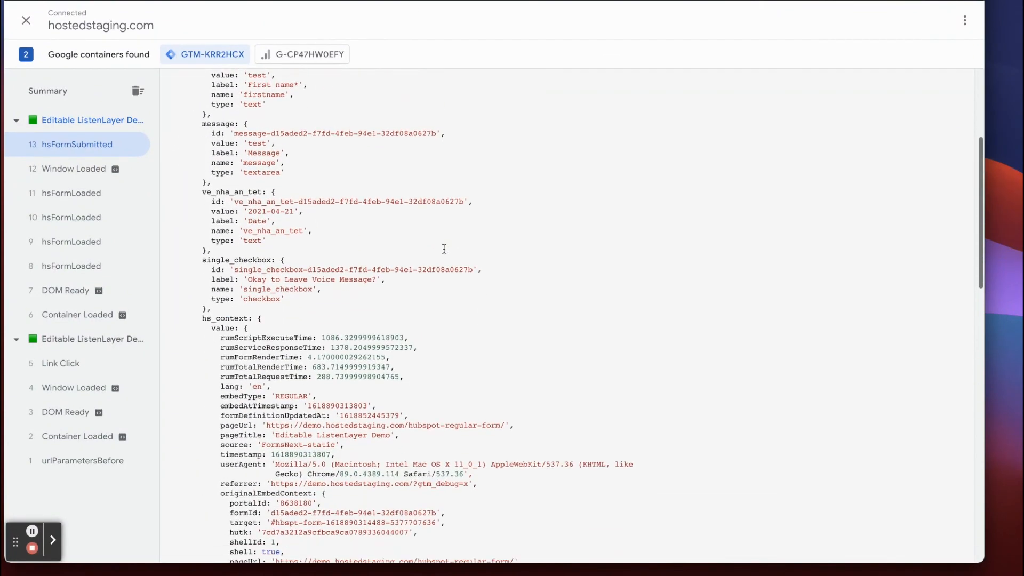
scroll(443, 248, "down", 4)
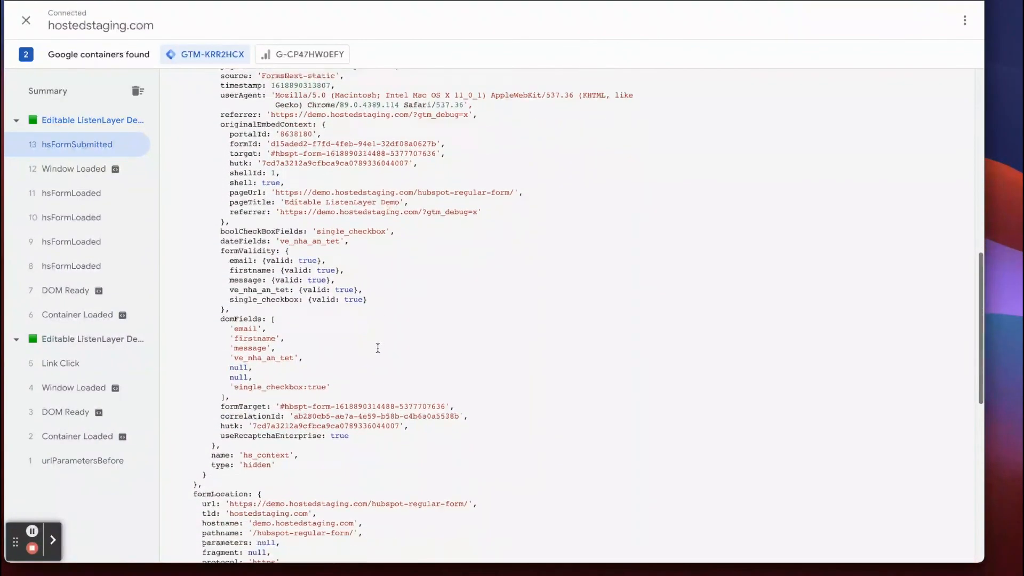
scroll(245, 397, "down", 2)
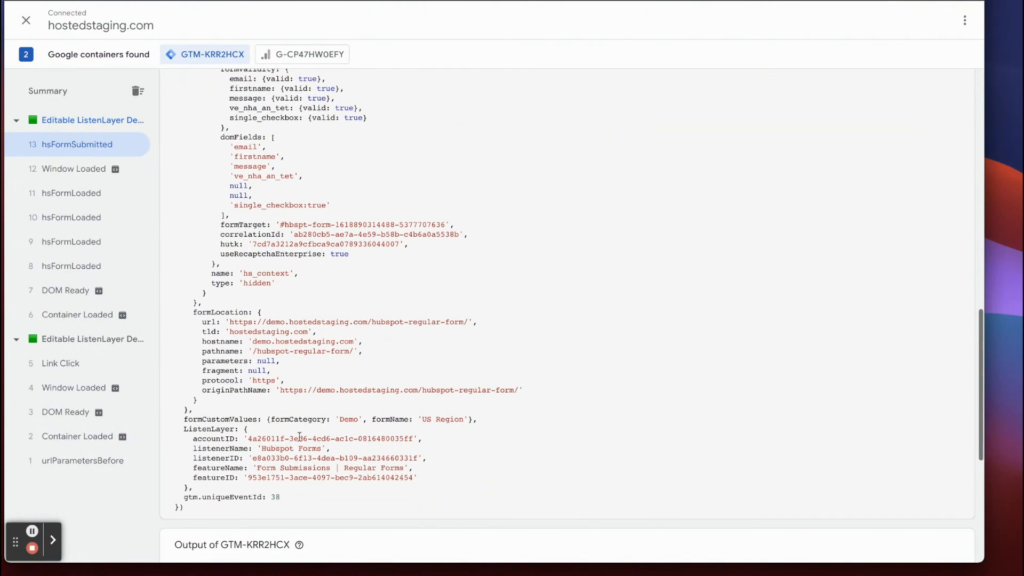
left_click_drag(271, 419, 360, 419)
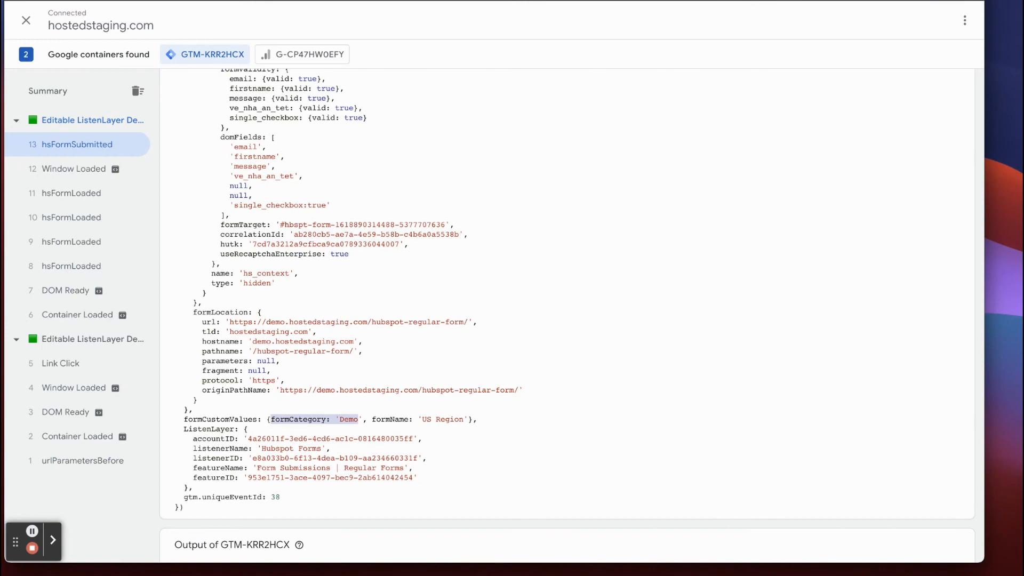
scroll(565, 293, "up", 10)
key("ctrl+f")
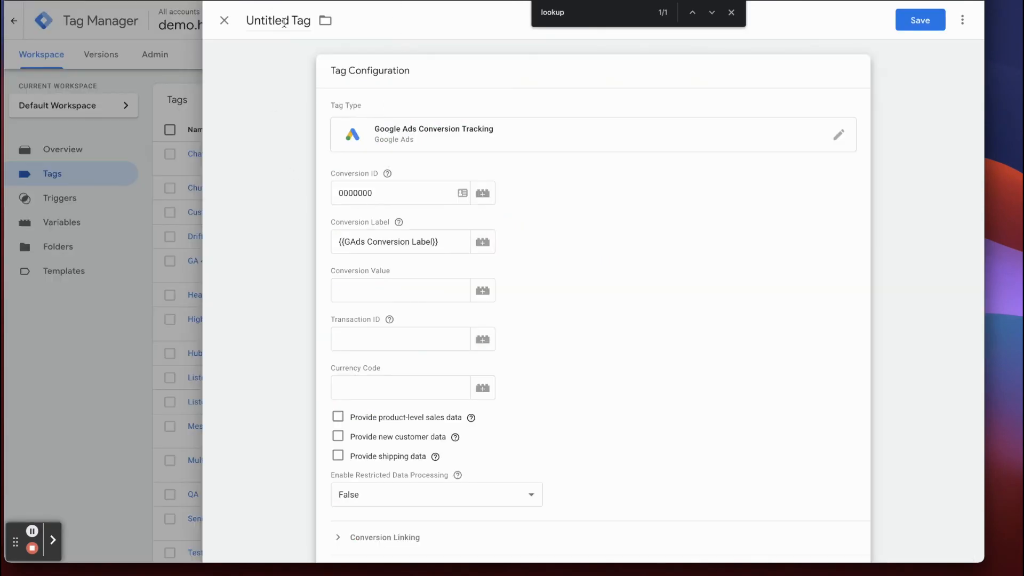
- Name the tag GAds and assign hsFormSubmitted as its firing trigger
left_click(284, 23)
type("GAds")
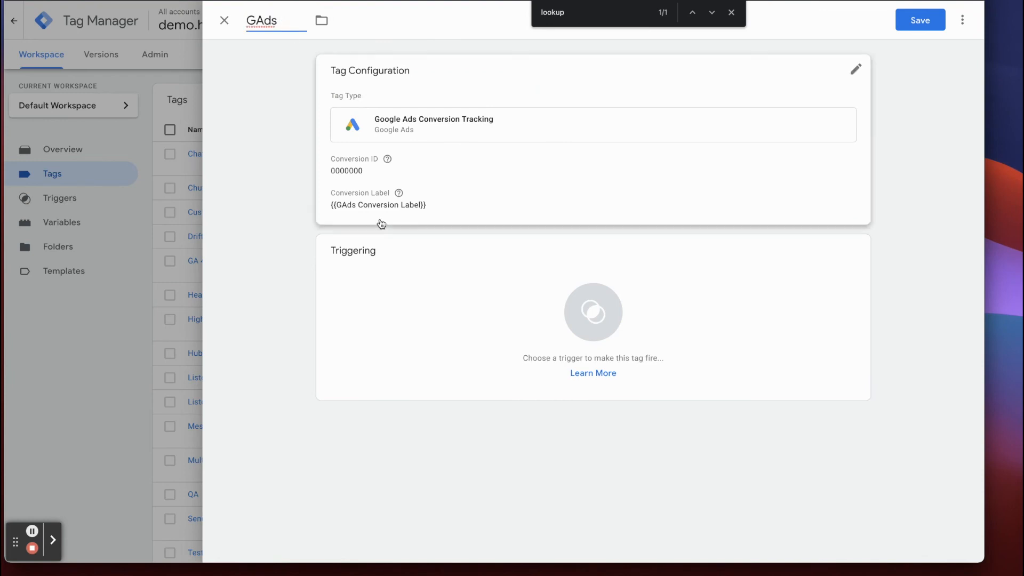
left_click(424, 289)
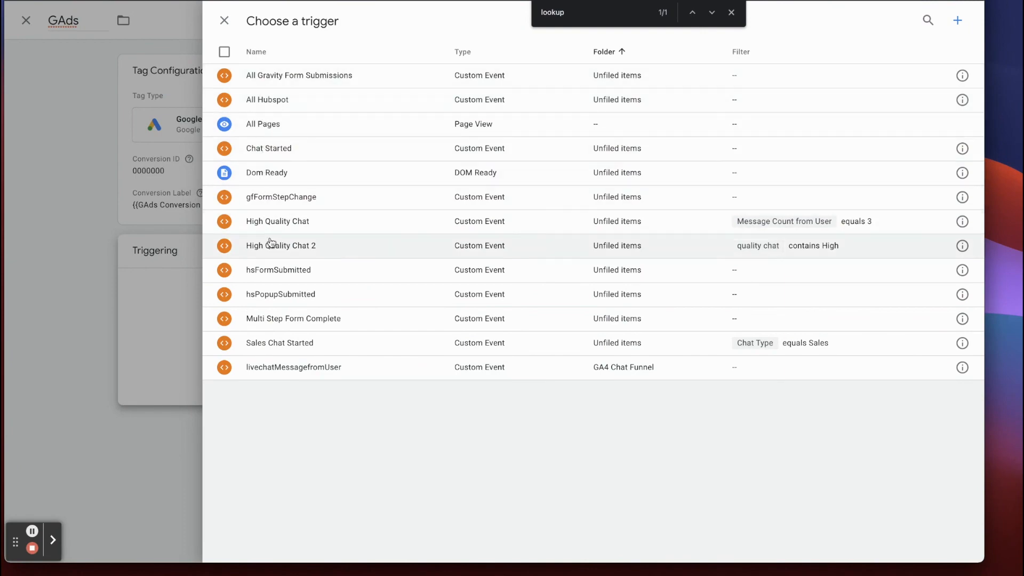
left_click(277, 269)
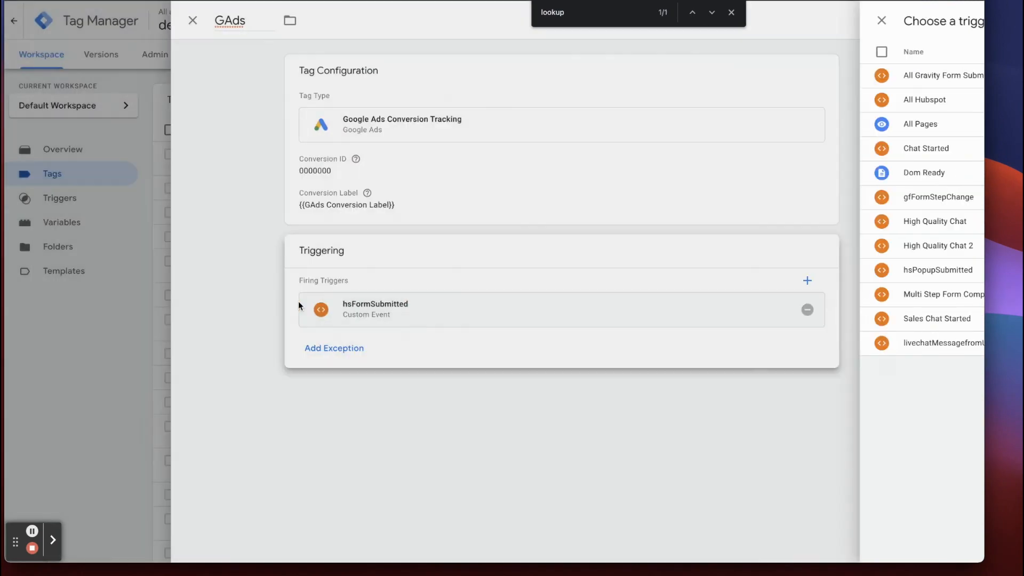
- Examine the hsFormSubmitted trigger's event name and firing conditions, and return to the GAds tag
left_click(416, 315)
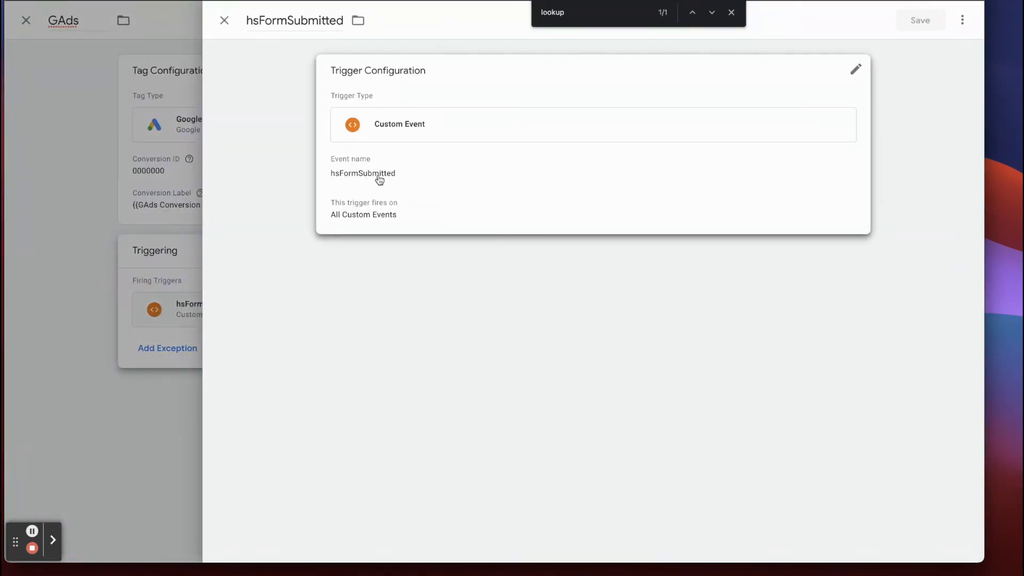
left_click(213, 1)
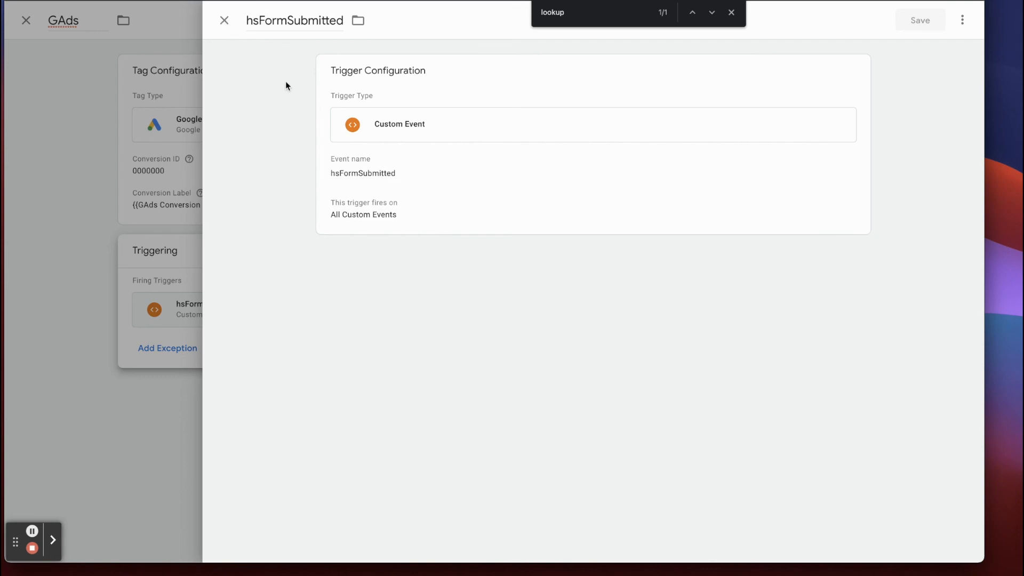
left_click(224, 20)
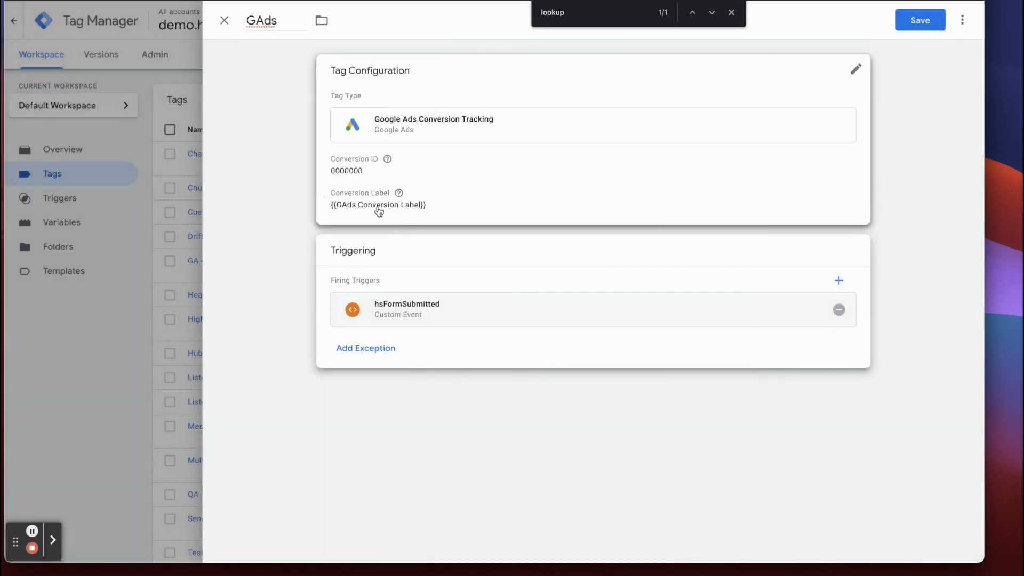
- Save the GAds tag and start a preview of the workspace on the demo site
left_click(912, 26)
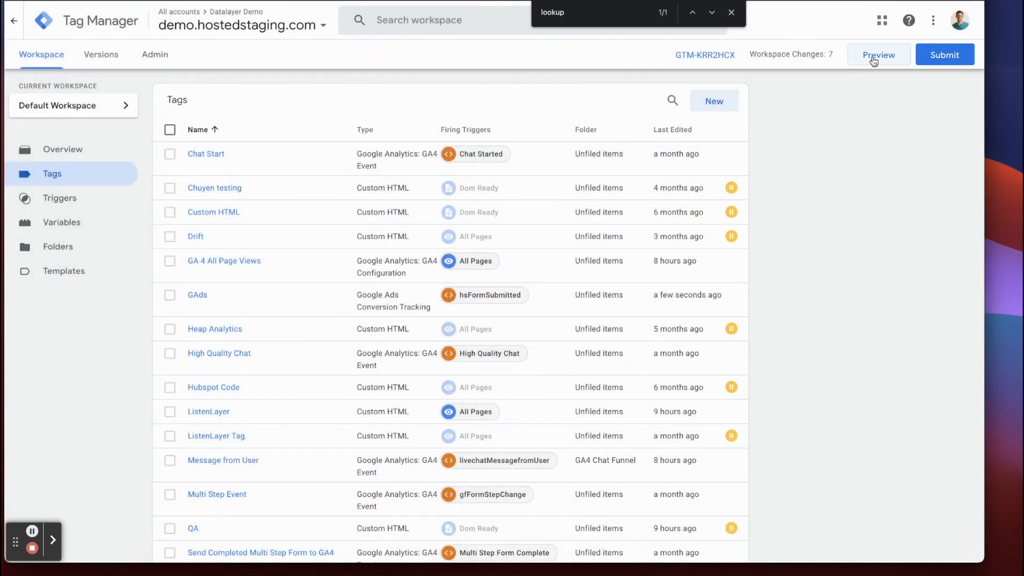
left_click(873, 58)
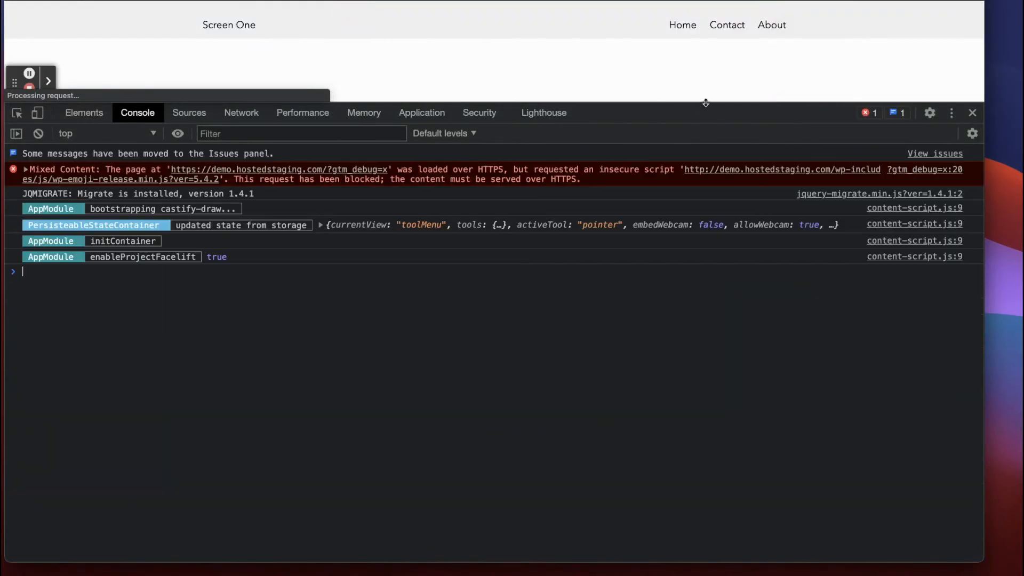
- Open the Hubspot regular form page in the previewed site and submit the prefilled Hubspot Form Regular form
left_click_drag(635, 116, 649, 323)
left_click(232, 166)
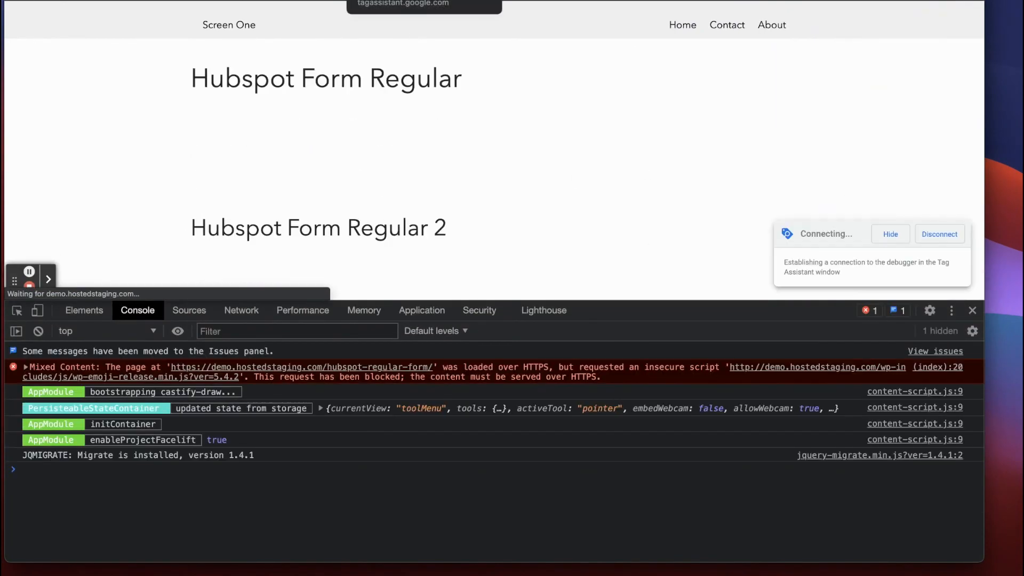
scroll(256, 144, "down", 3)
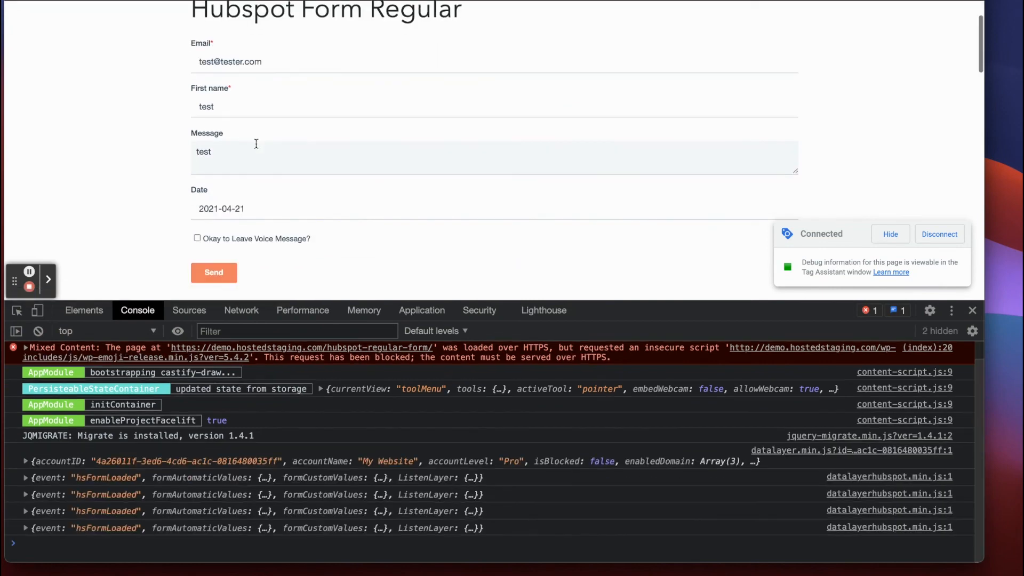
left_click(214, 272)
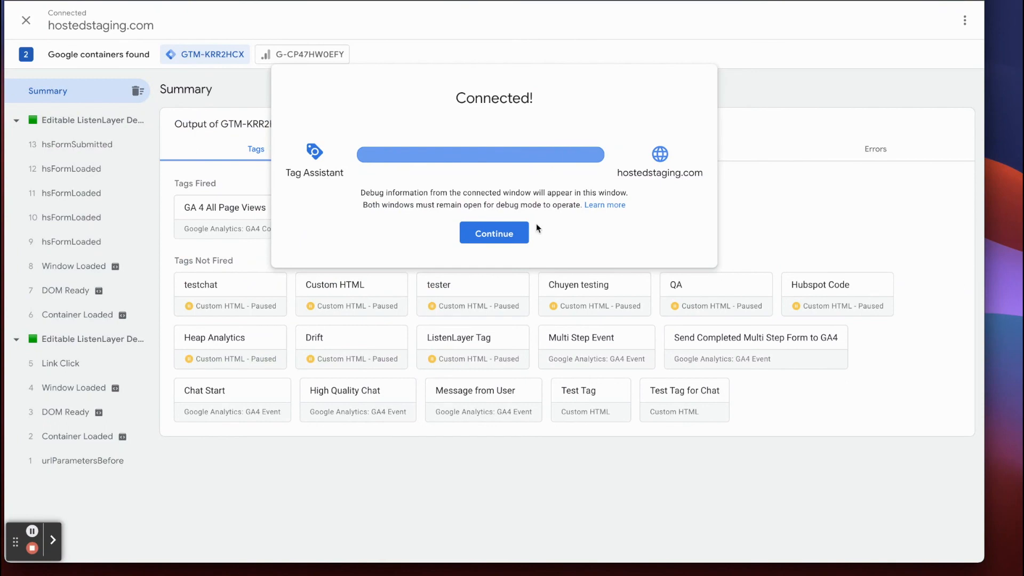
- Examine formCustomValues in the API call of the hsFormSubmitted event in the connected Tag Assistant session
left_click(491, 231)
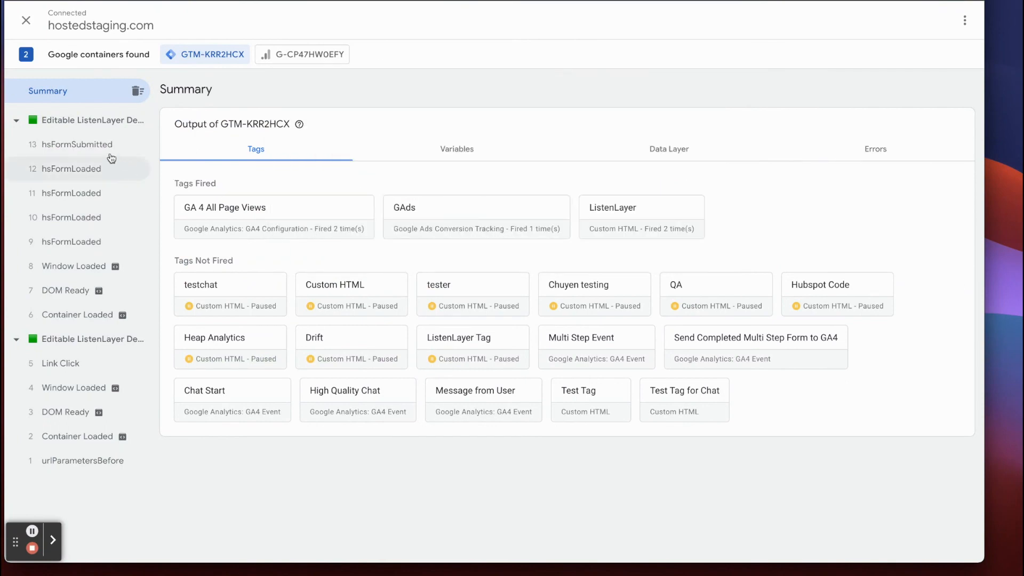
left_click(75, 144)
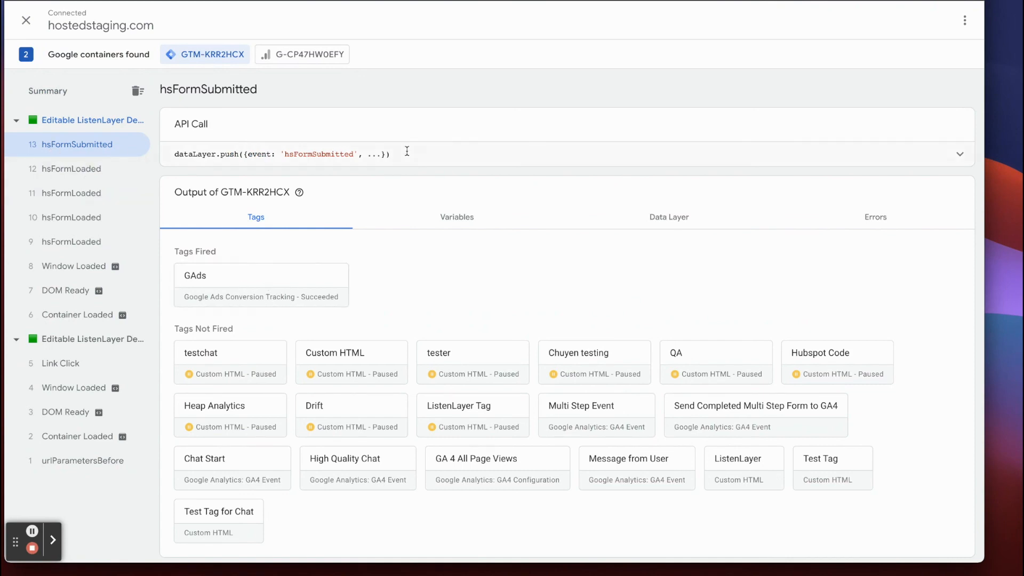
left_click(926, 158)
scroll(375, 245, "down", 10)
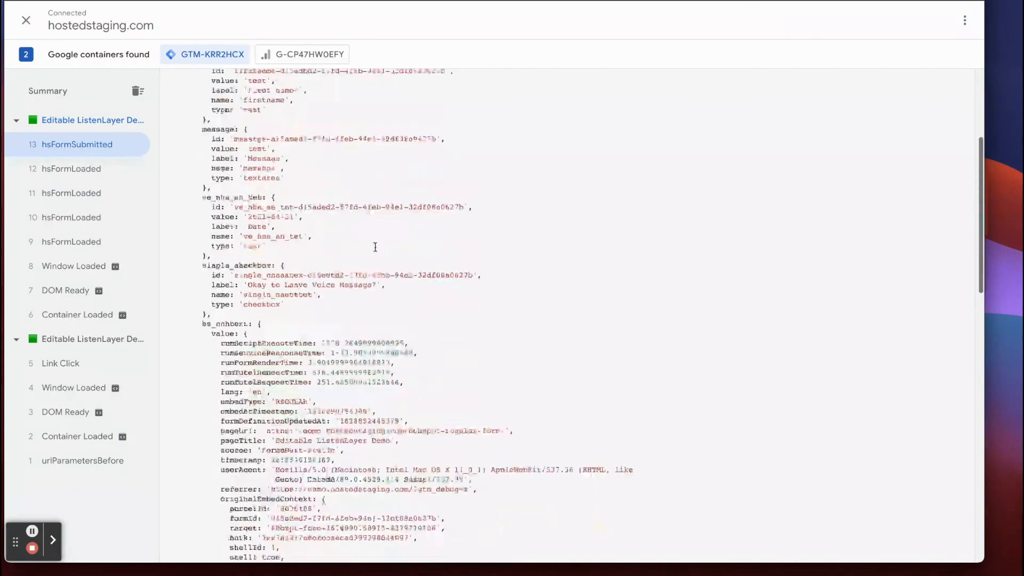
scroll(375, 245, "down", 4)
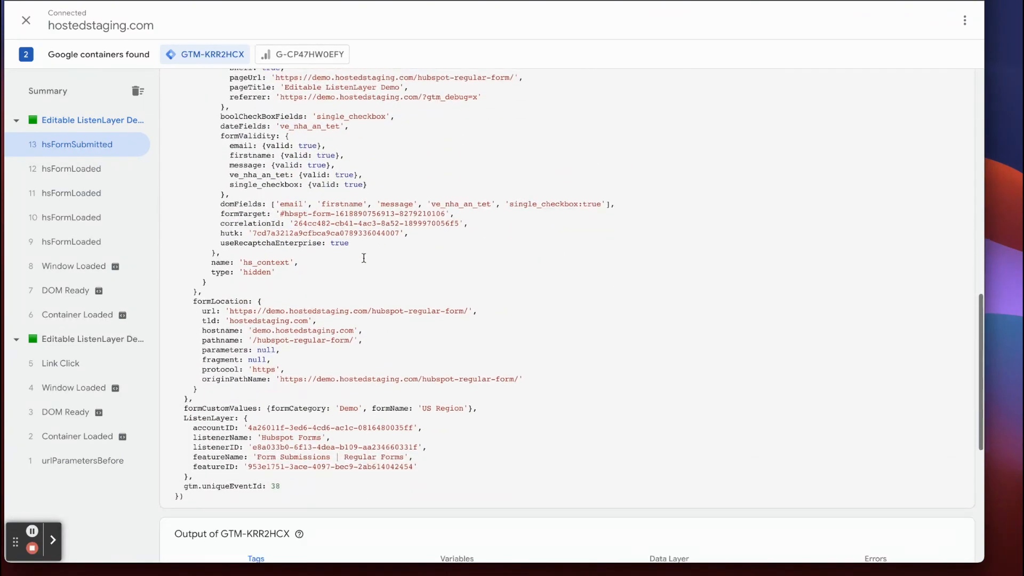
left_click_drag(175, 339, 361, 337)
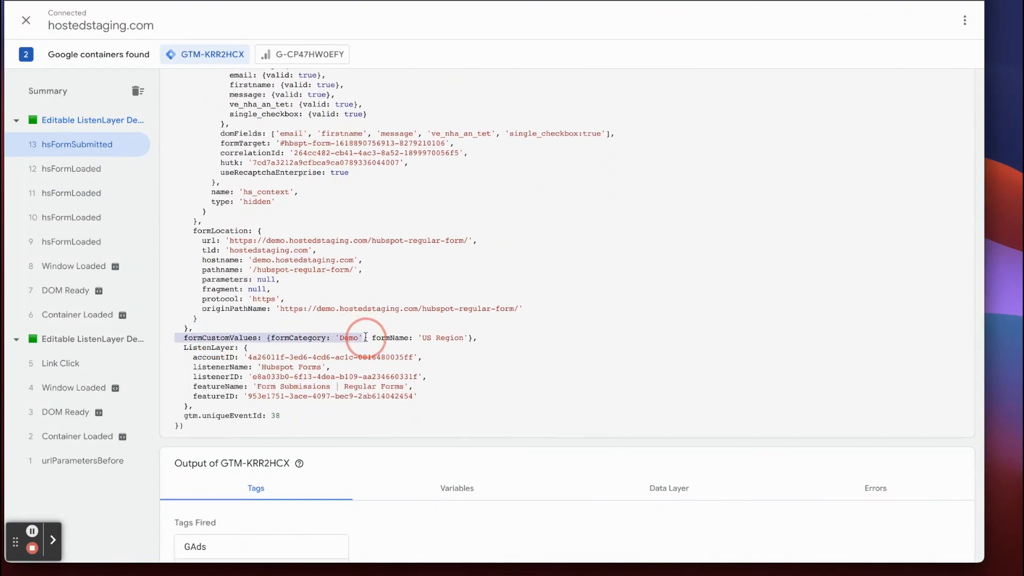
scroll(445, 327, "up", 6)
scroll(446, 327, "up", 10)
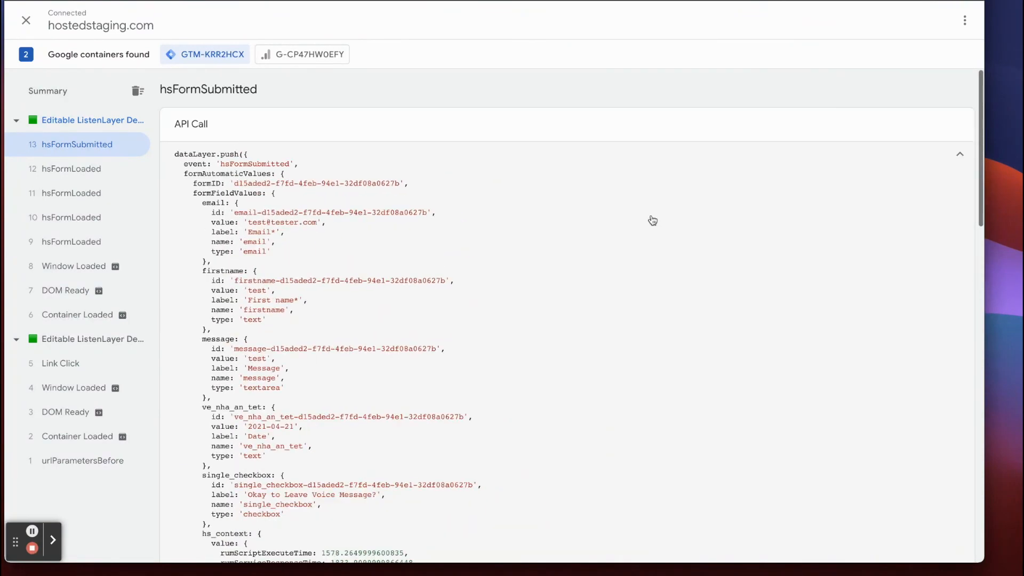
left_click(930, 158)
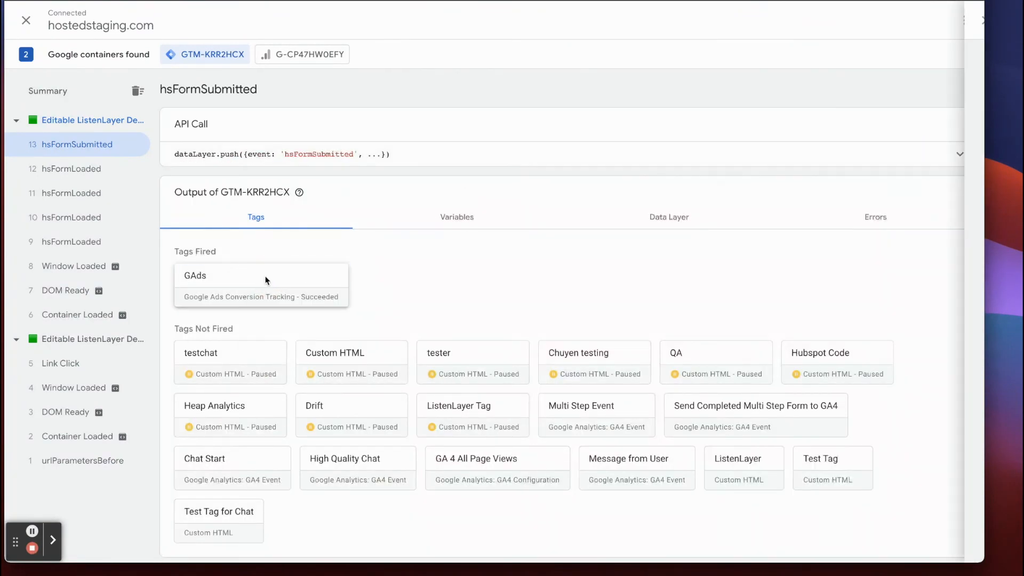
- Expand the fired GAds tag's full properties and examine its Conversion Label value
left_click(268, 278)
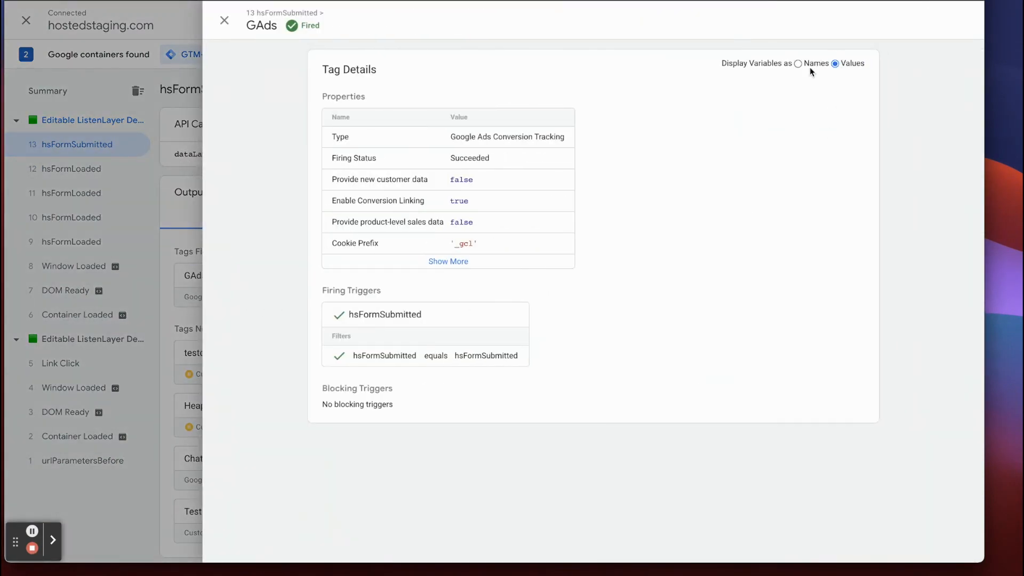
left_click(447, 261)
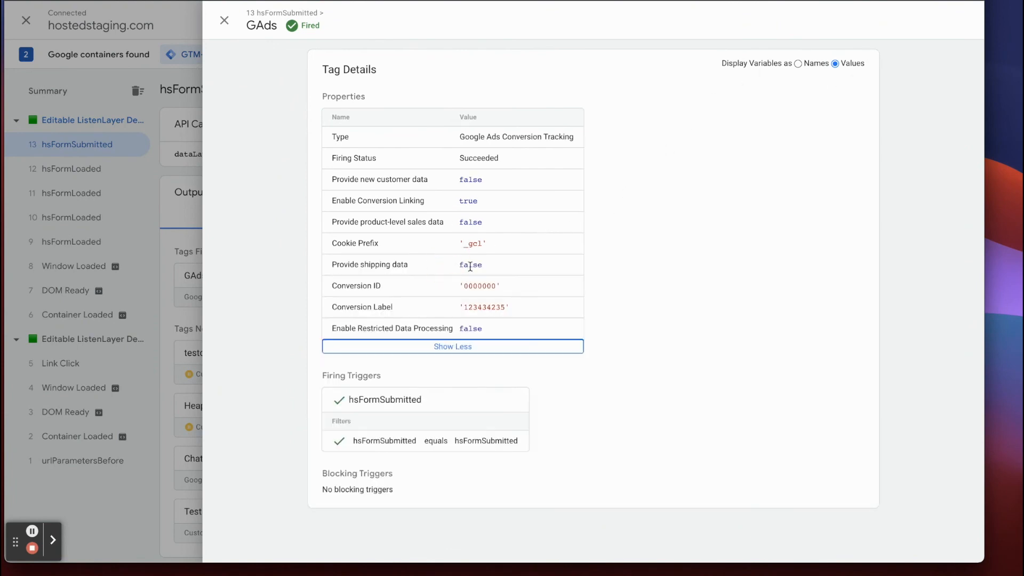
left_click_drag(331, 306, 470, 310)
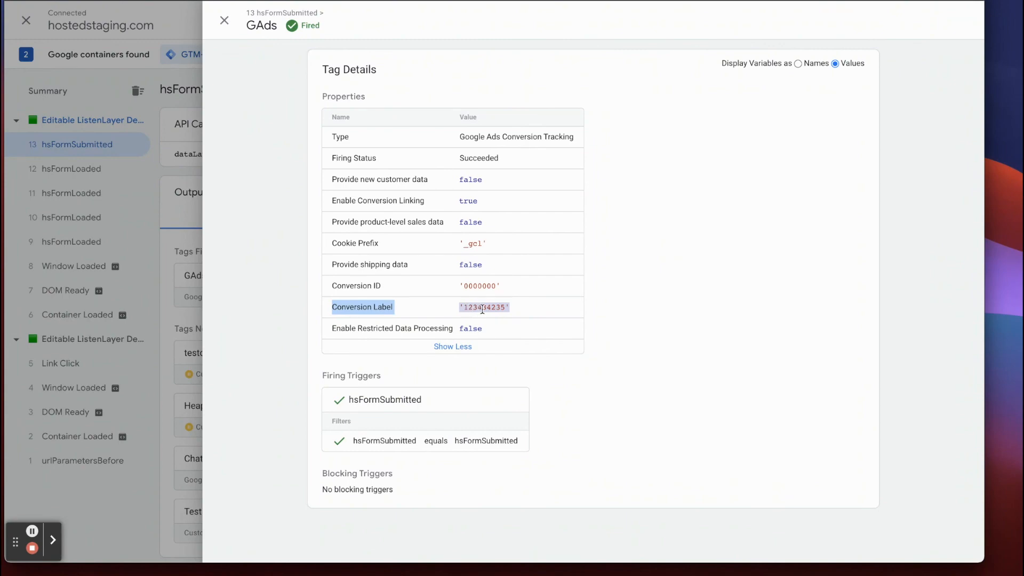
- Switch to Tag Manager and open the GAds Conversion Label lookup table variable to examine it
left_click(223, 1)
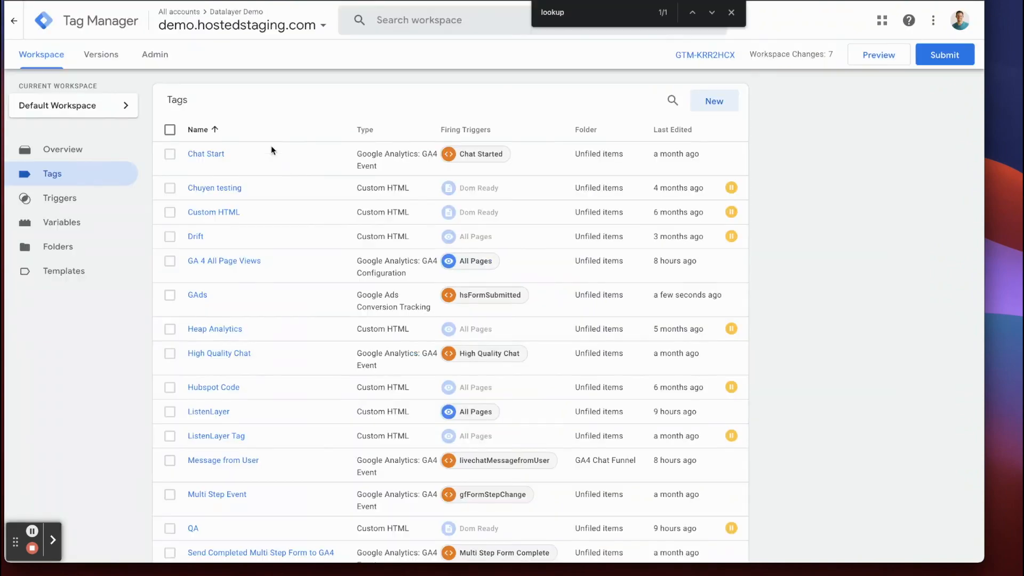
left_click(61, 222)
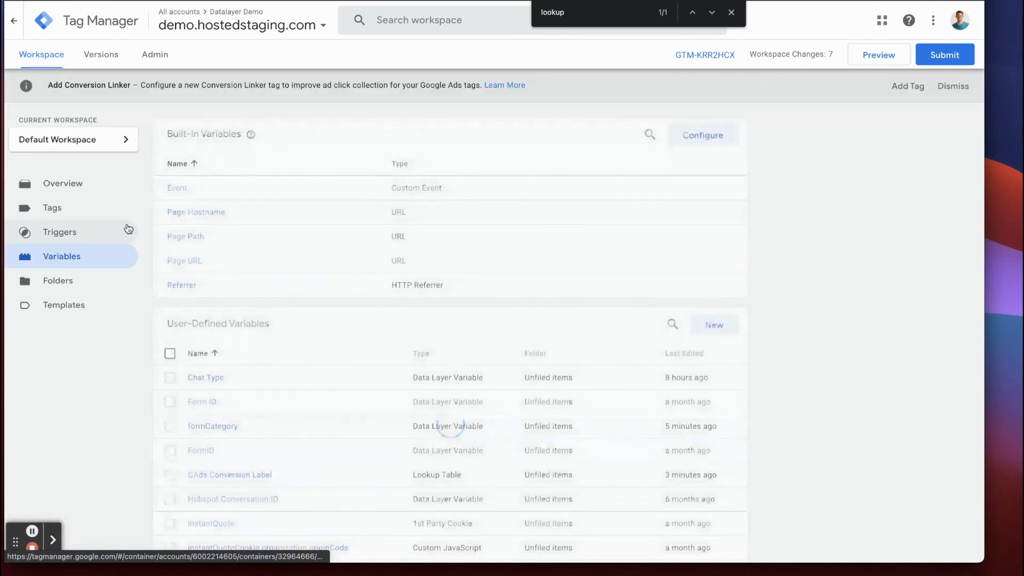
key("ctrl+f")
type("Loku")
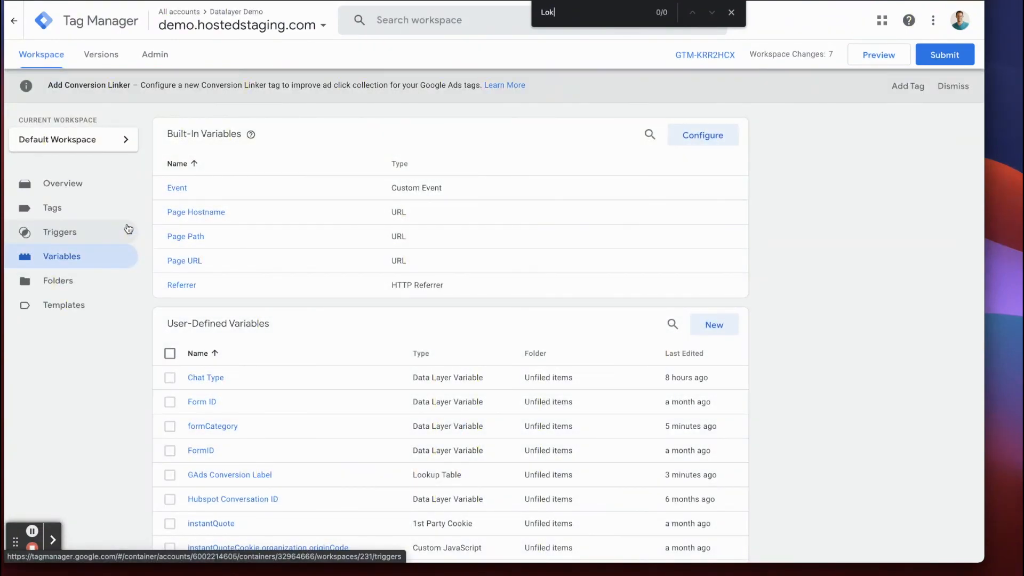
left_click(220, 467)
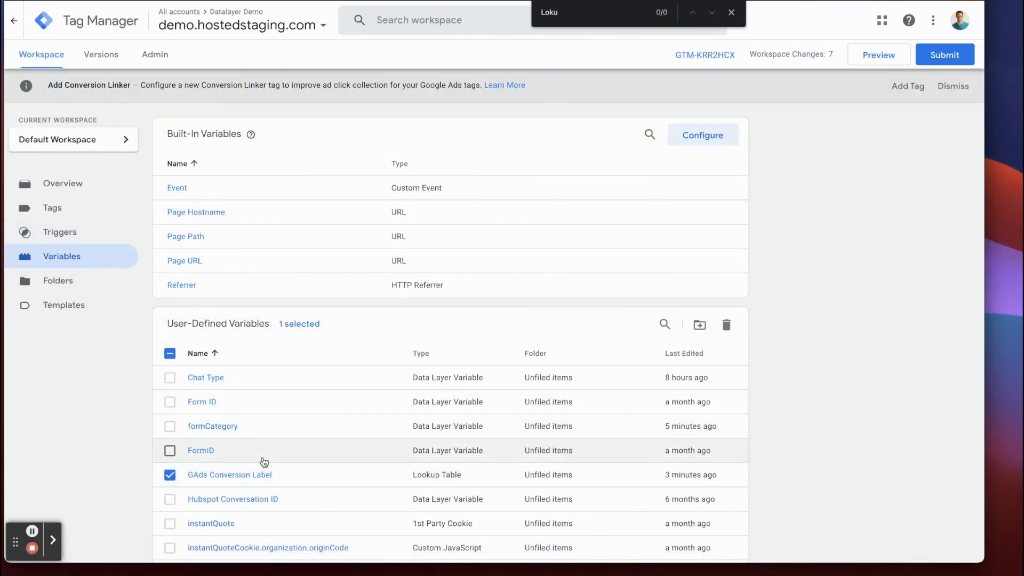
left_click(234, 475)
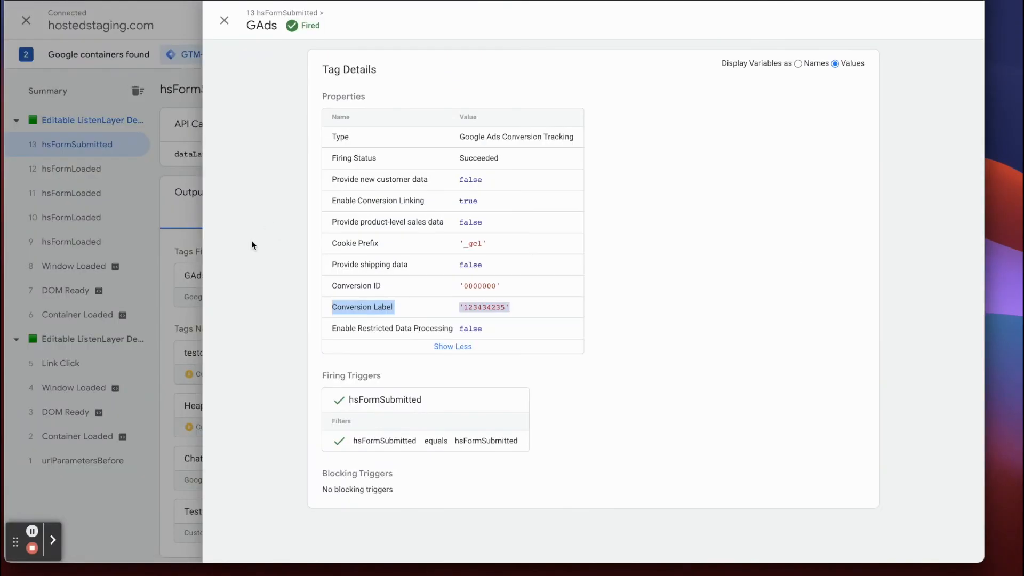
- Reopen the fired GAds tag's details in Tag Assistant, recheck its Conversion Label in the full properties, and close them
left_click(223, 20)
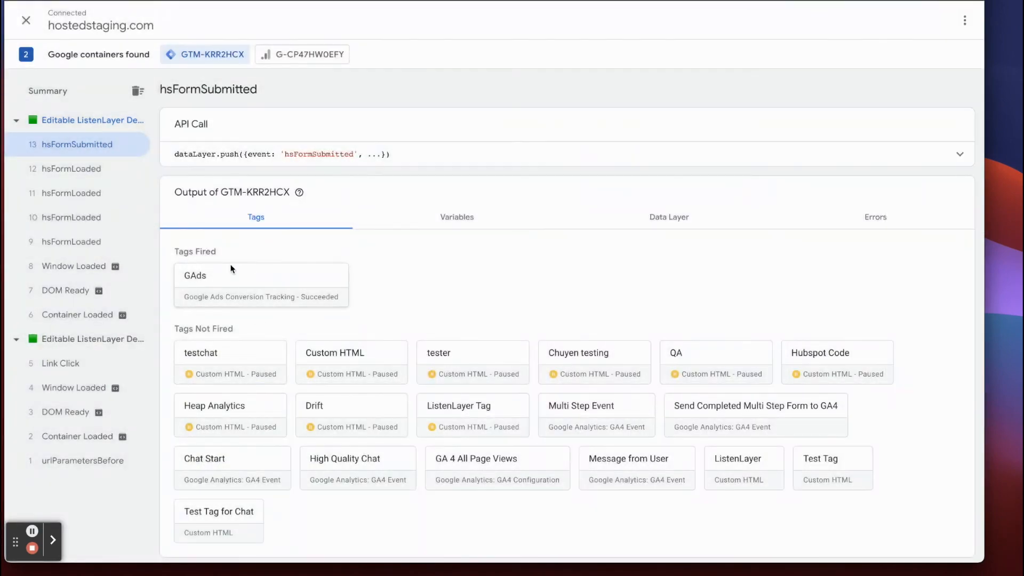
left_click(263, 281)
left_click(444, 262)
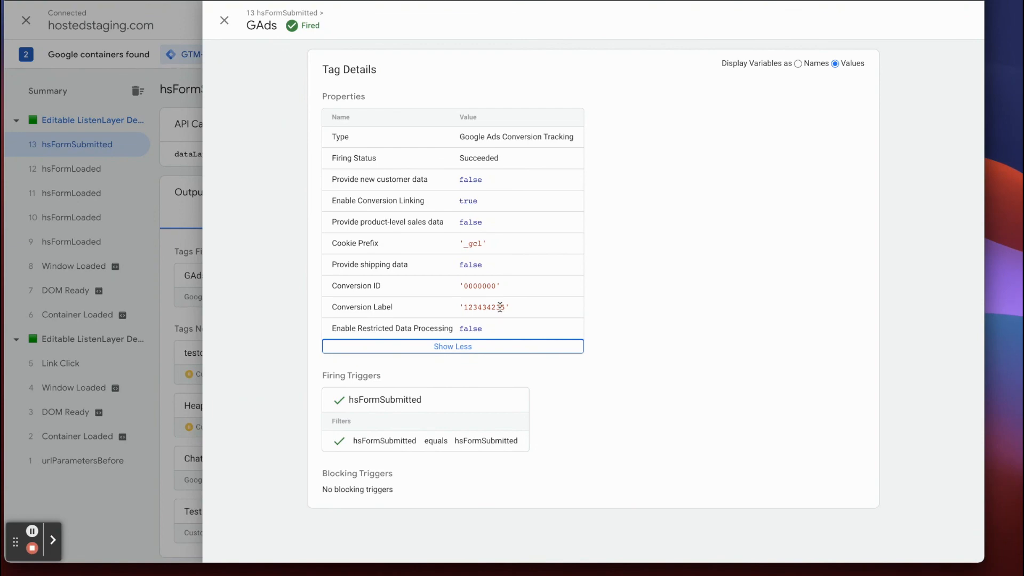
left_click(224, 20)
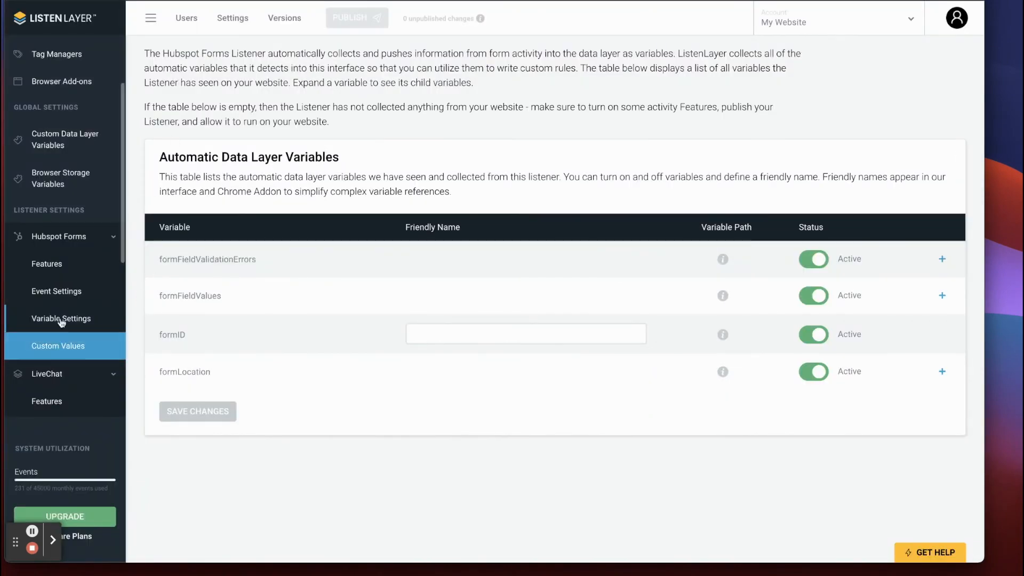
- Switch to ListenLayer and show the Hubspot Forms features filtered to Customization & Storage
left_click(39, 267)
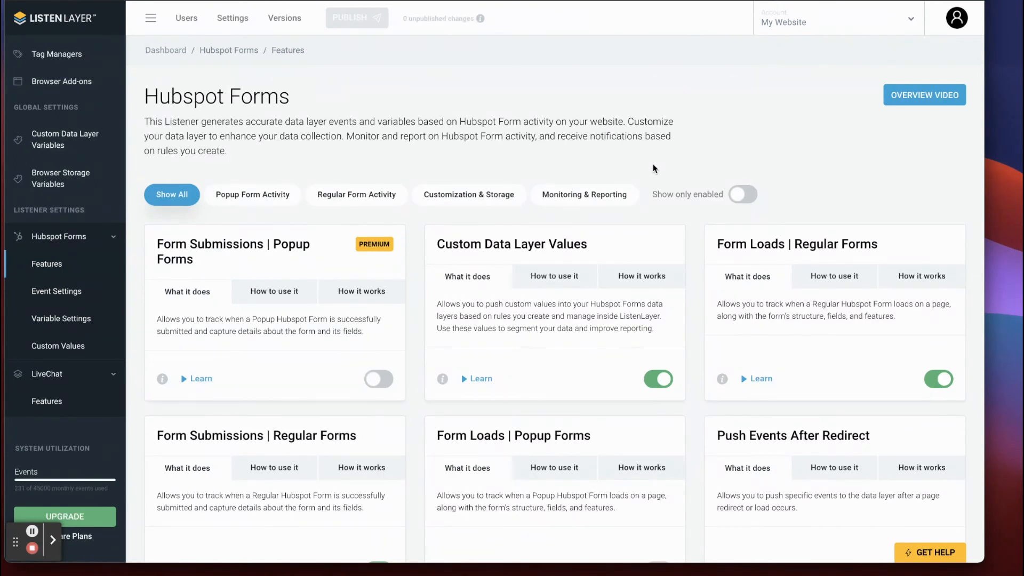
left_click(458, 205)
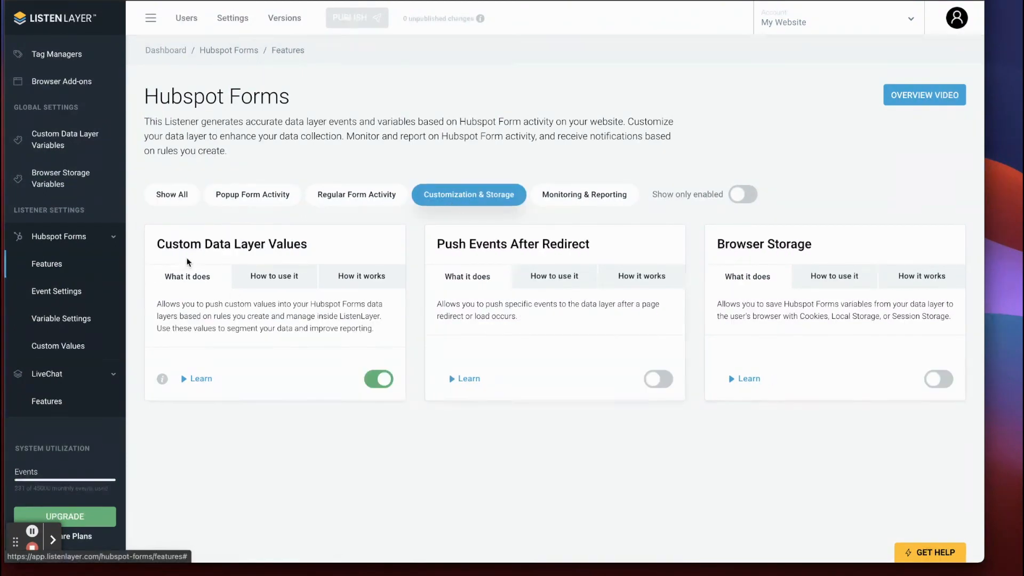